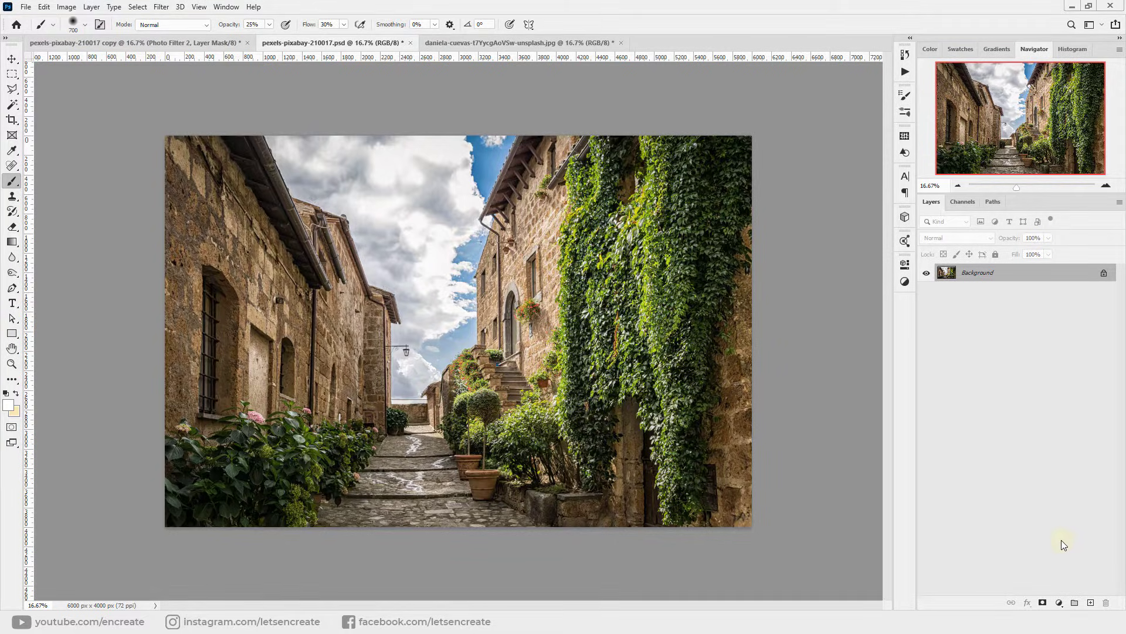
Add a Color Lookup adjustment using the NightFromDay.CUBE night look.
{"action": "left_click", "coordinate": [1057, 602]}
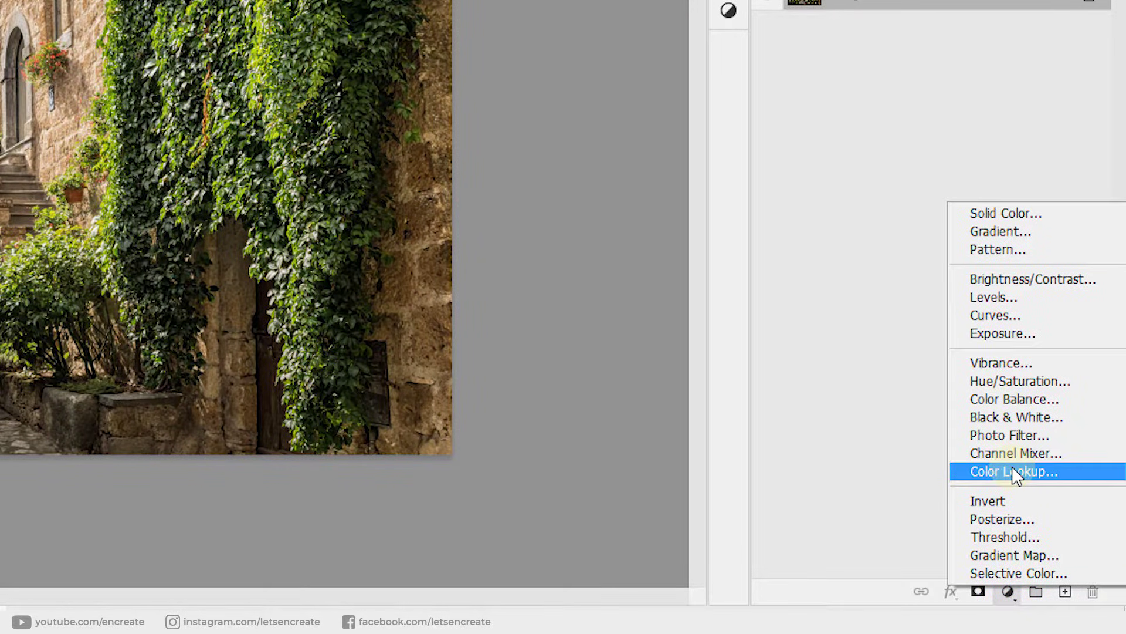
{"action": "left_click", "coordinate": [1062, 536]}
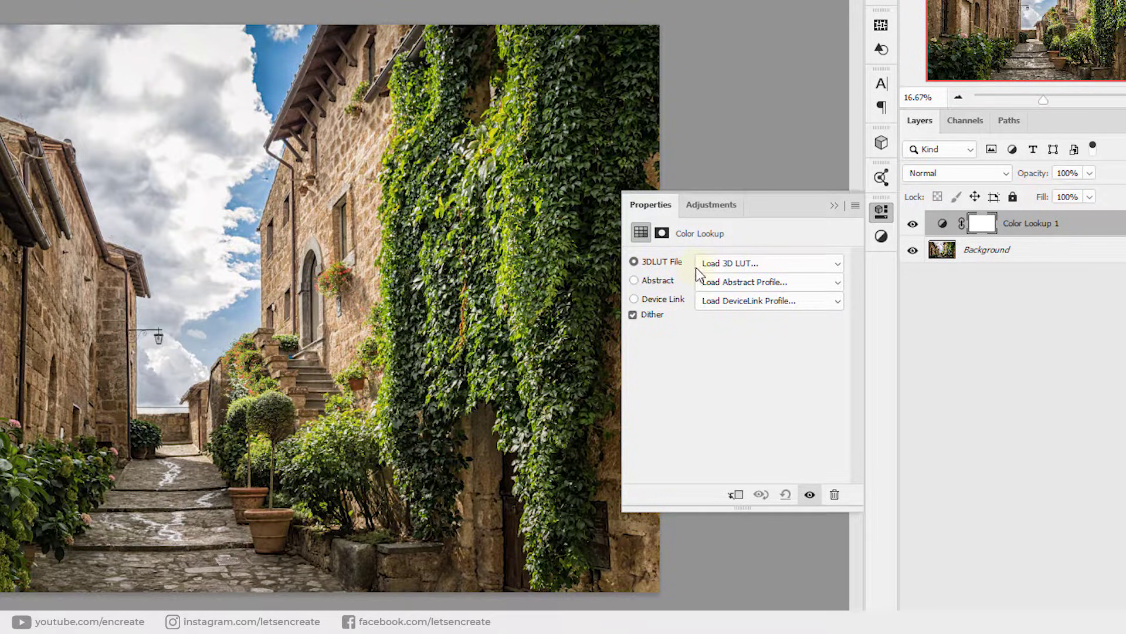
{"action": "left_click", "coordinate": [736, 264]}
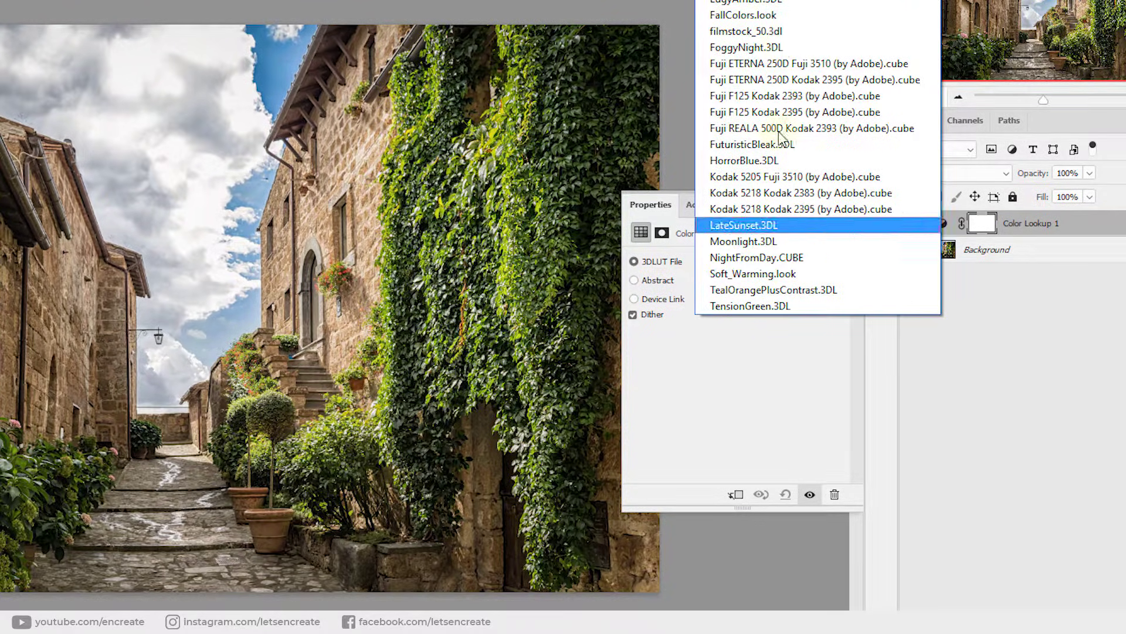
{"action": "left_click", "coordinate": [795, 258]}
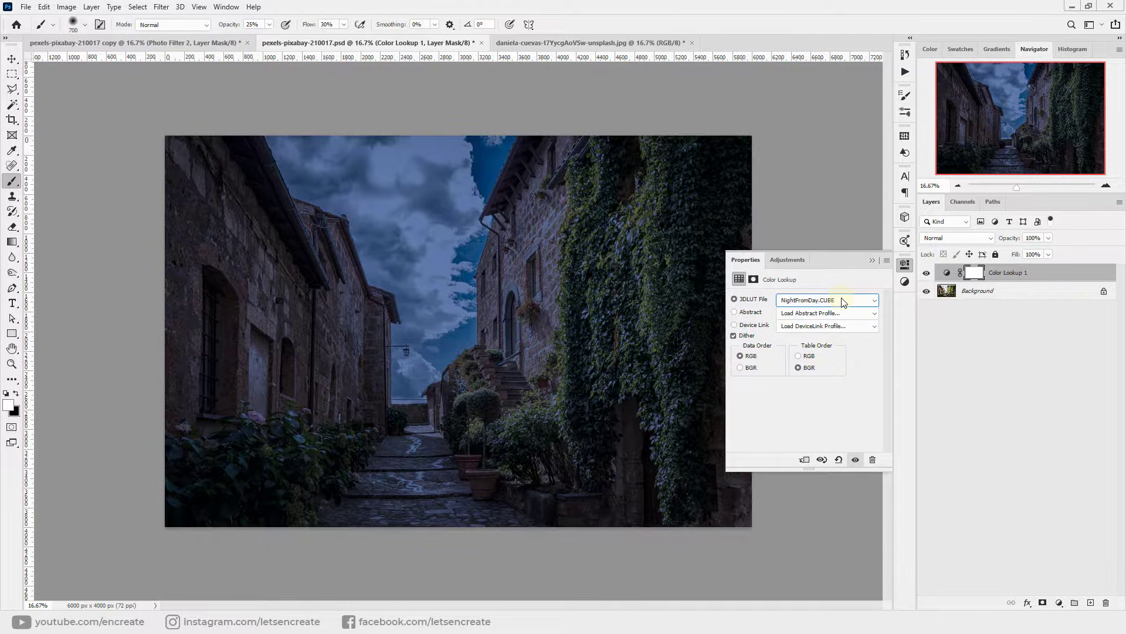
Add a Curves adjustment with two extra points and the top-right point lowered to dim highlights.
{"action": "left_click", "coordinate": [1060, 603]}
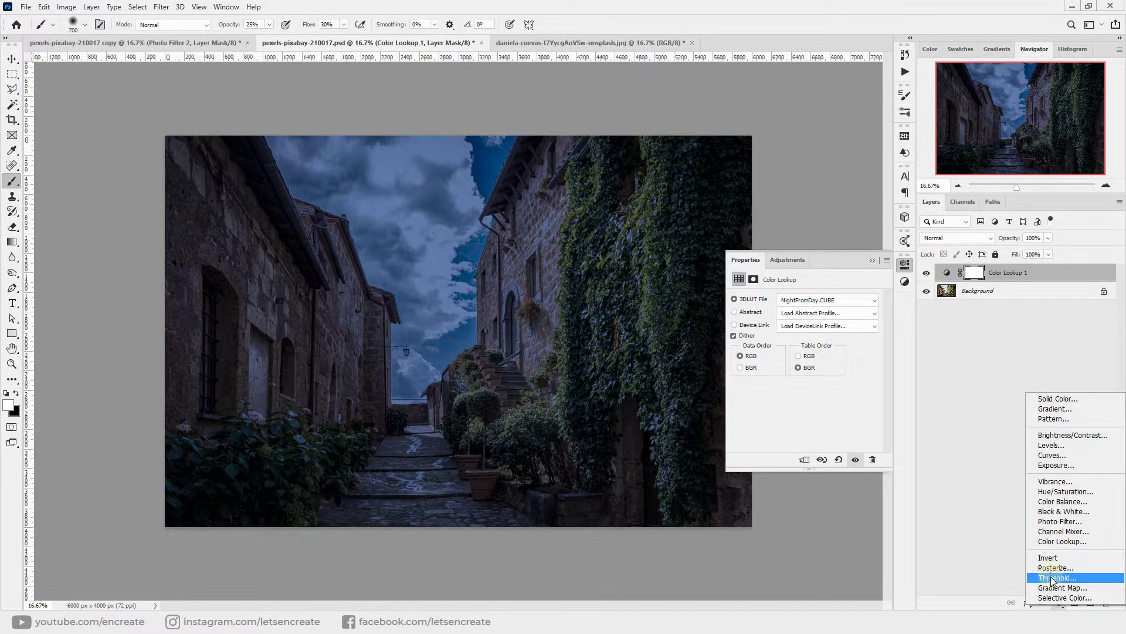
{"action": "left_click", "coordinate": [1076, 454]}
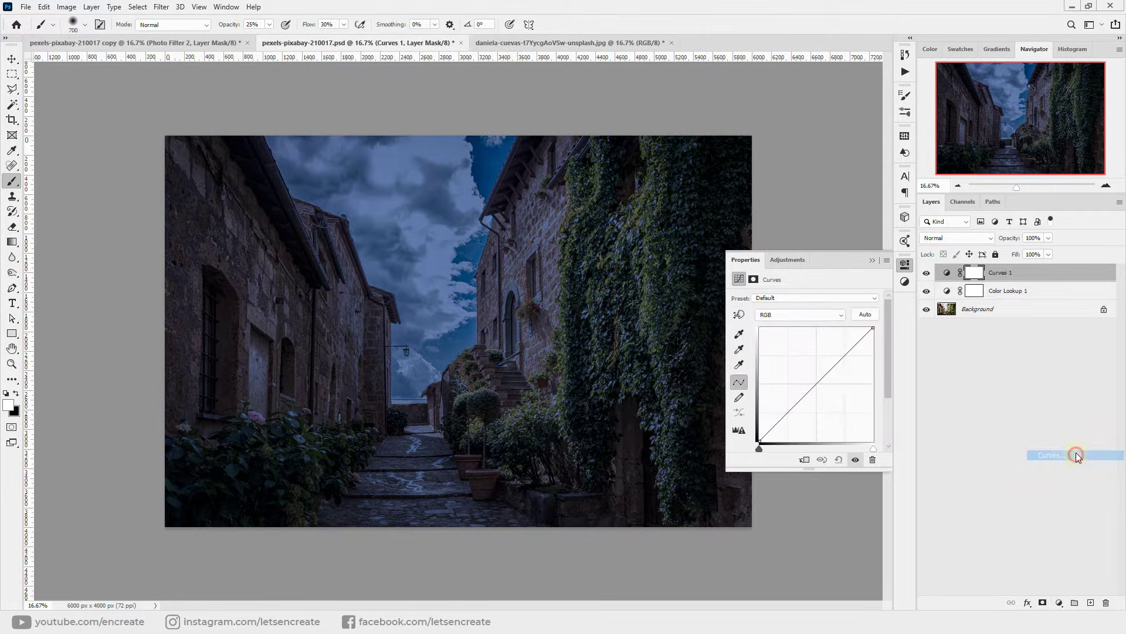
{"action": "left_click", "coordinate": [816, 383]}
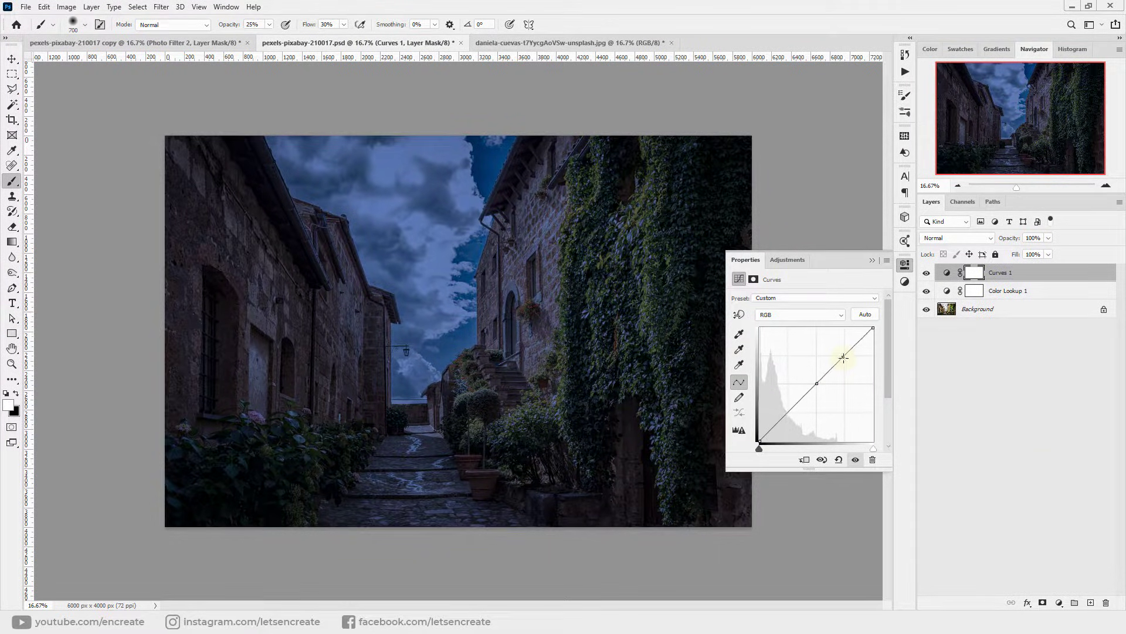
{"action": "left_click", "coordinate": [843, 357]}
{"action": "left_click_drag", "start_coordinate": [874, 329], "coordinate": [875, 336]}
On the hot-air balloon photo, add a Color Lookup adjustment using NightFromDay.CUBE.
{"action": "left_click", "coordinate": [871, 260]}
{"action": "left_click", "coordinate": [548, 43]}
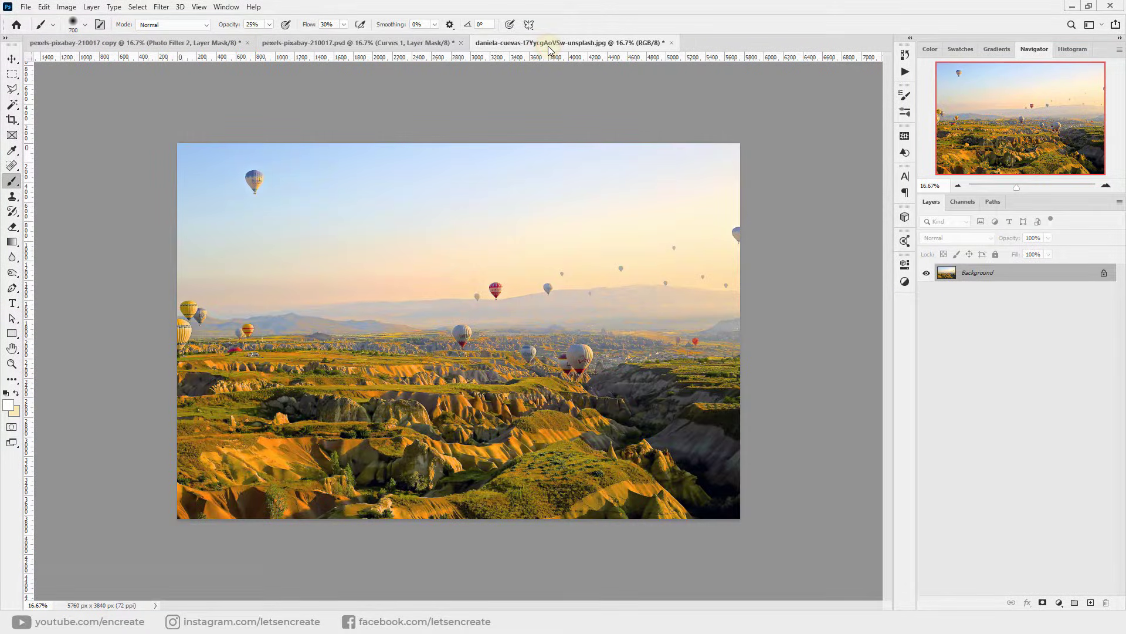
{"action": "left_click", "coordinate": [983, 538]}
{"action": "left_click", "coordinate": [1060, 603]}
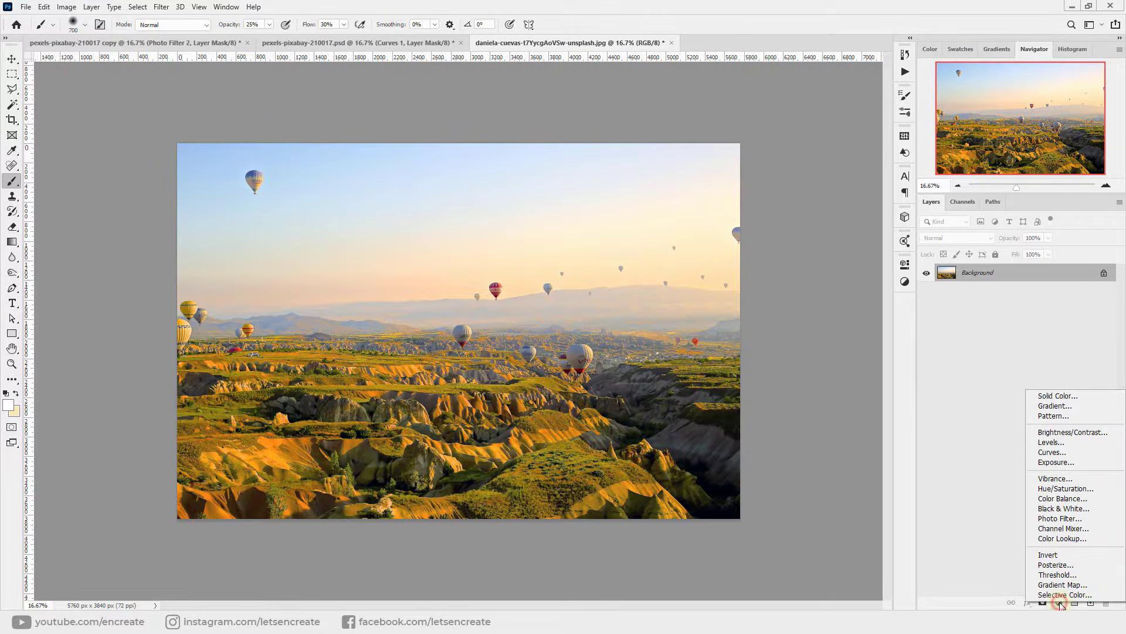
{"action": "left_click", "coordinate": [1060, 537]}
{"action": "left_click", "coordinate": [809, 301]}
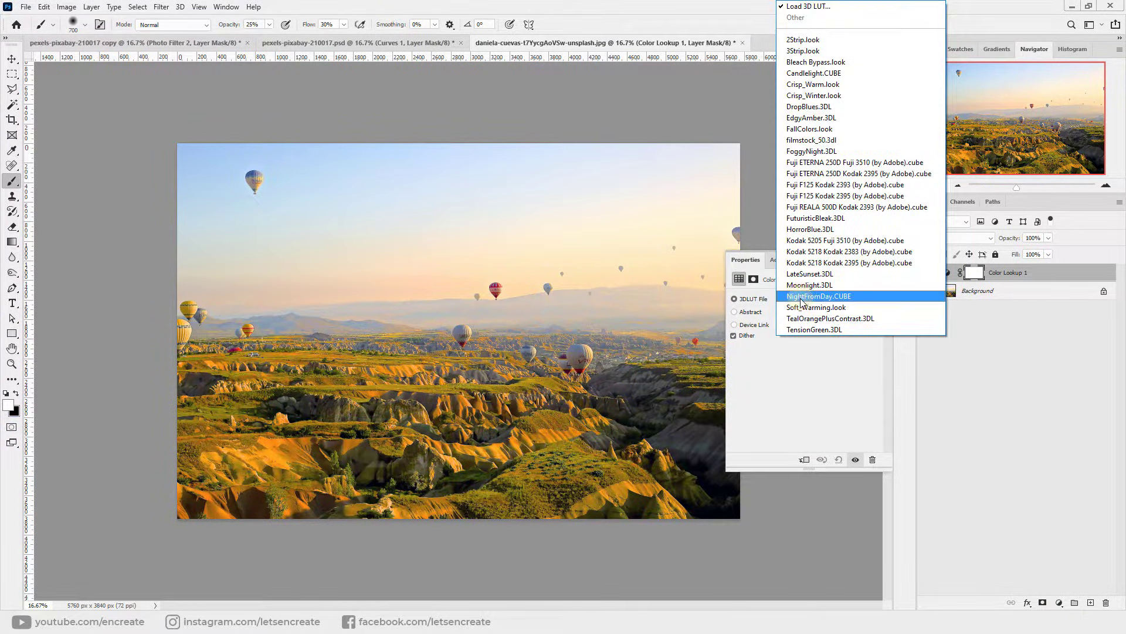
{"action": "left_click", "coordinate": [816, 296]}
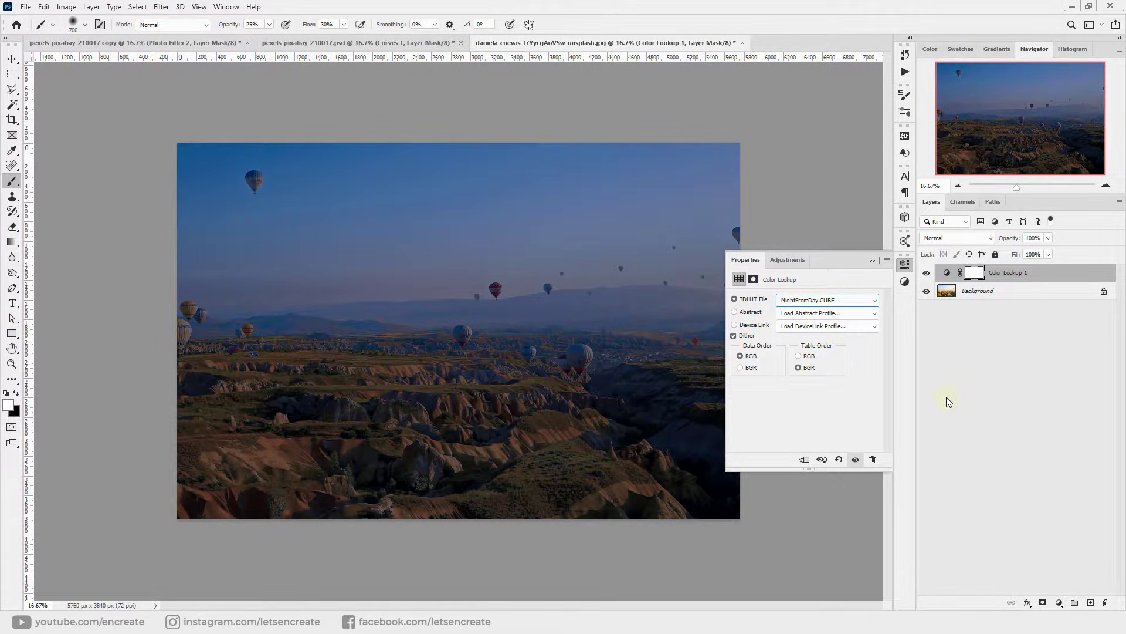
Change the balloon look to Moonlight.3DL and return to the alley document.
{"action": "left_click", "coordinate": [811, 301]}
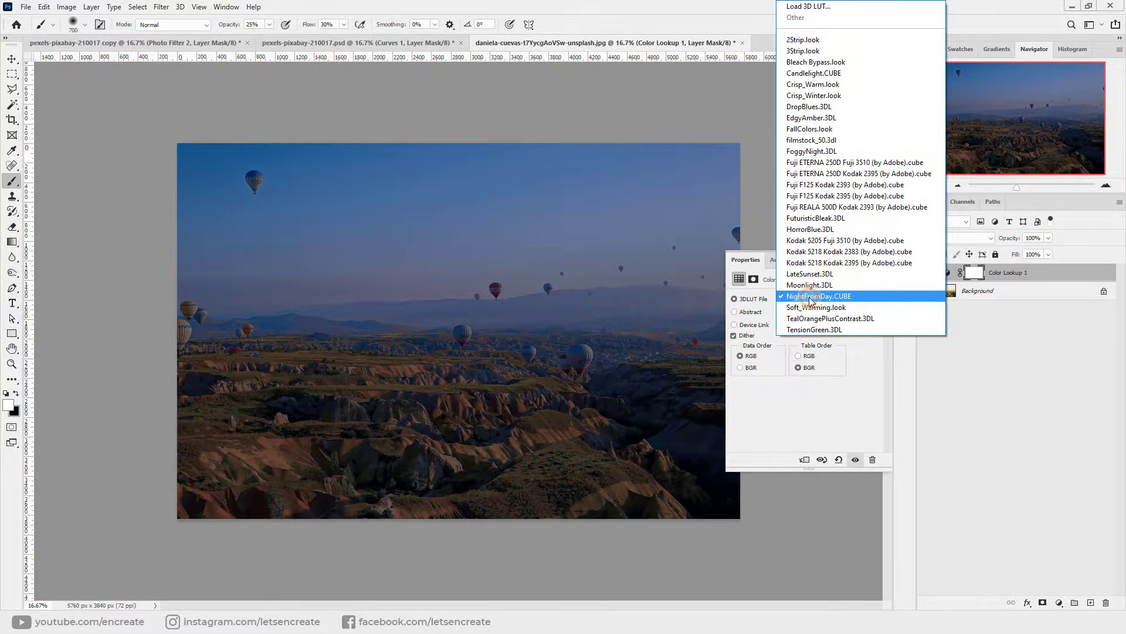
{"action": "left_click", "coordinate": [811, 285]}
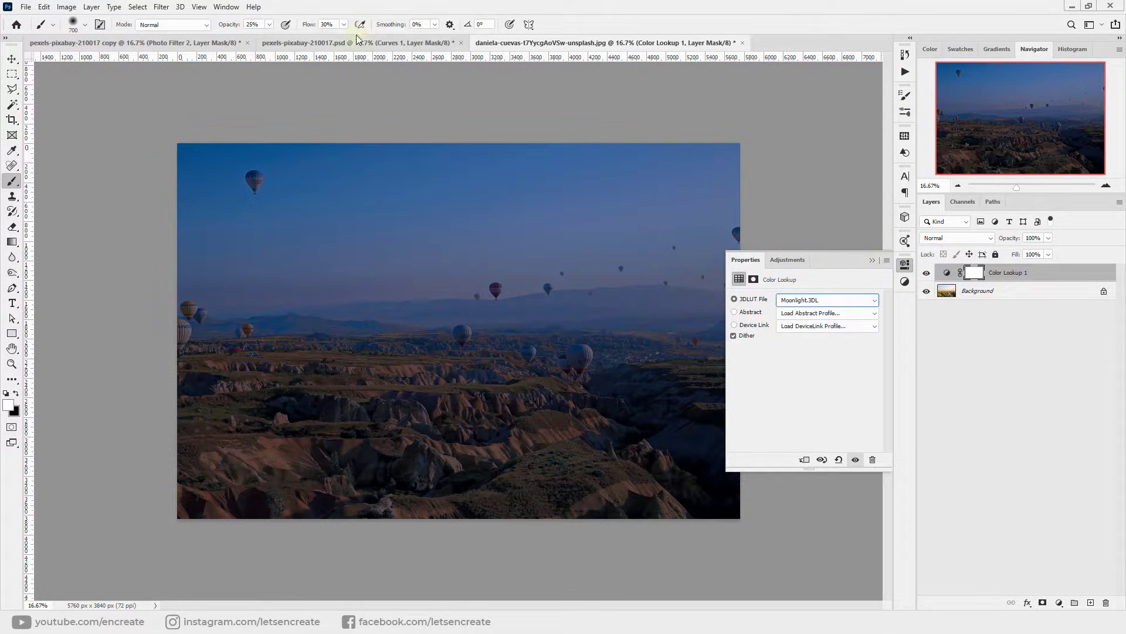
{"action": "left_click", "coordinate": [390, 43]}
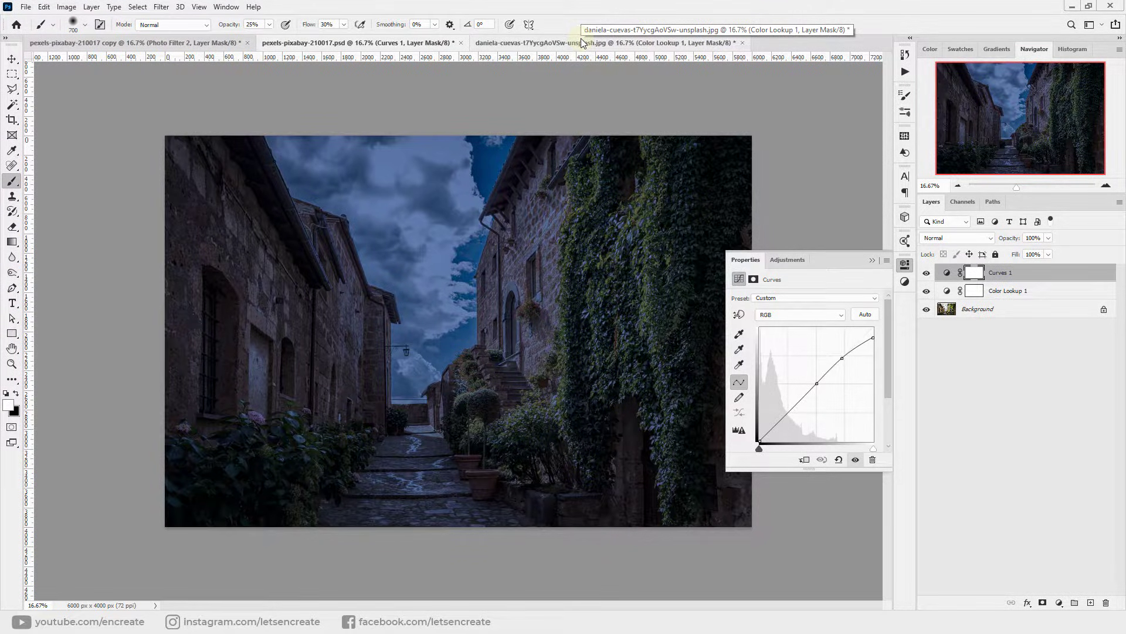
Delete the Color Lookup 1 and Curves 1 adjustment layers from the alley photo.
{"action": "left_click", "coordinate": [1015, 291]}
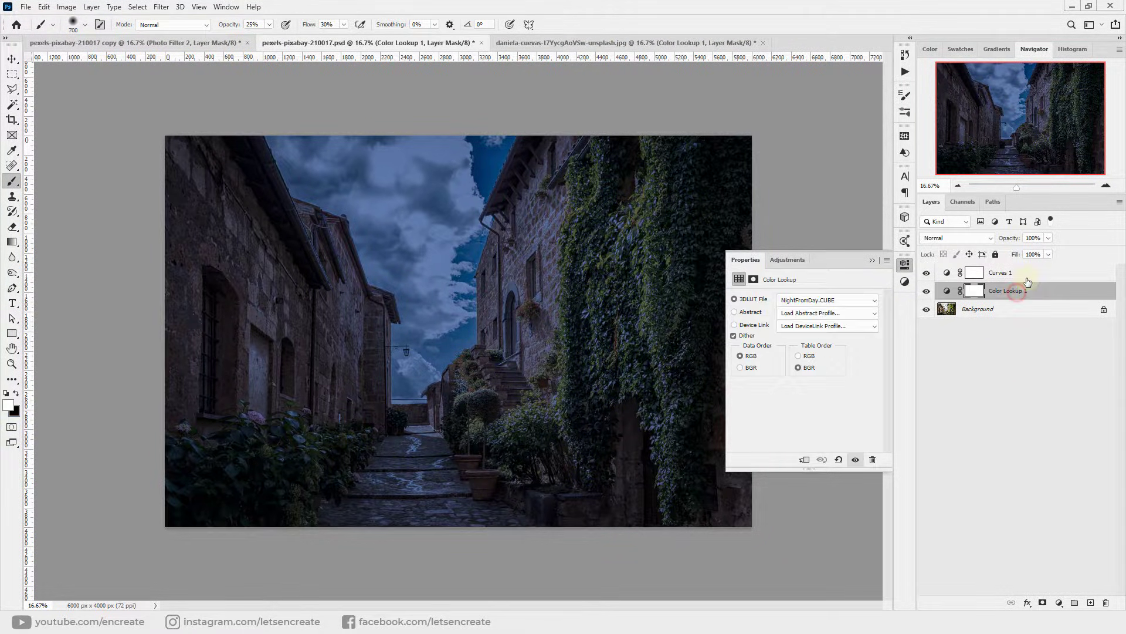
{"action": "left_click", "coordinate": [1026, 274], "text": "shift"}
{"action": "key", "text": "Delete"}
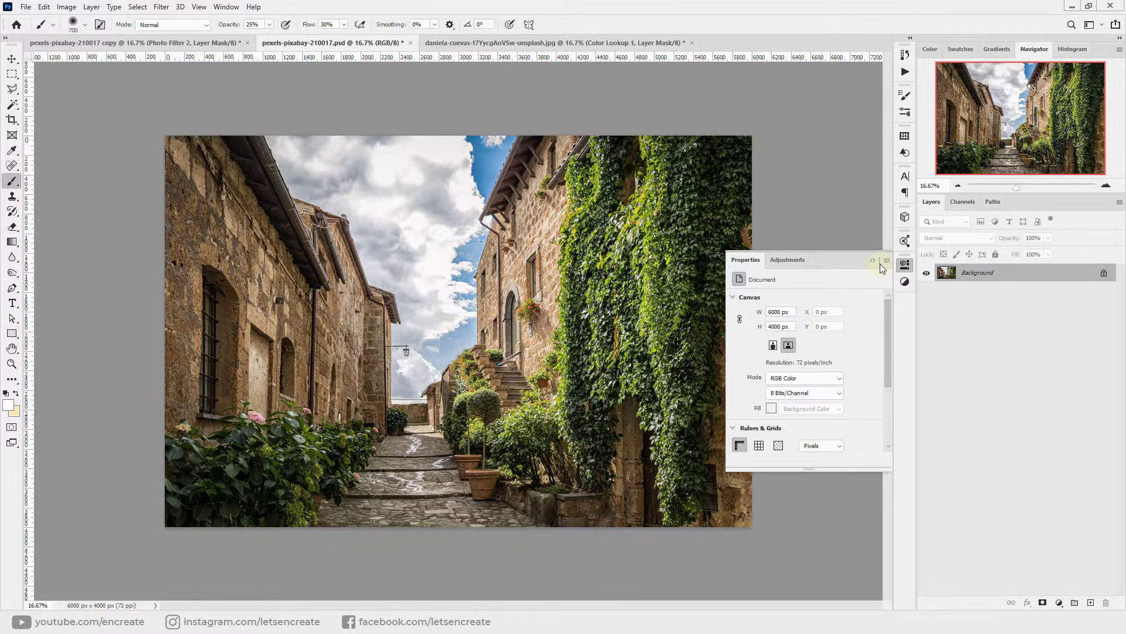
{"action": "left_click", "coordinate": [880, 261]}
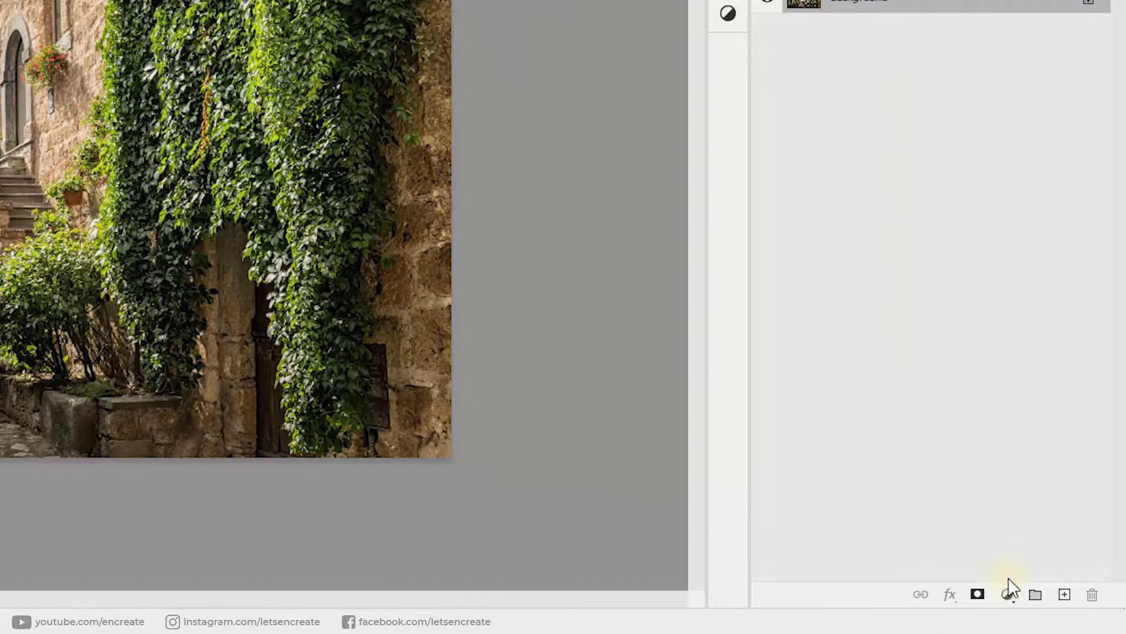
Add a Photo Filter adjustment with Preserve Luminosity turned on.
{"action": "left_click", "coordinate": [1058, 603]}
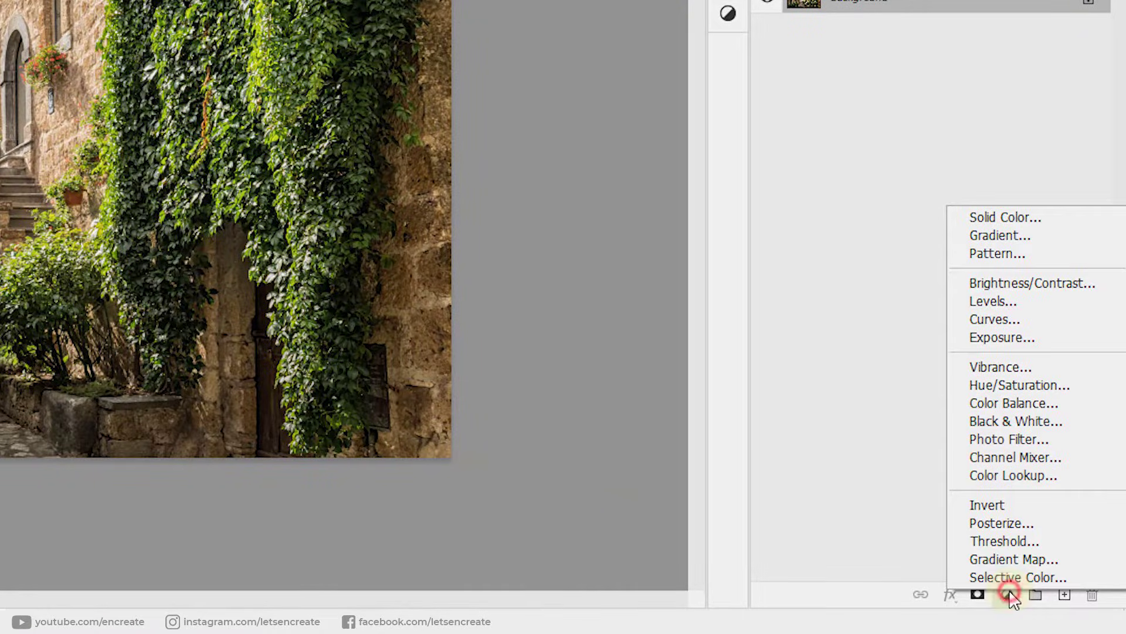
{"action": "left_click", "coordinate": [1025, 440]}
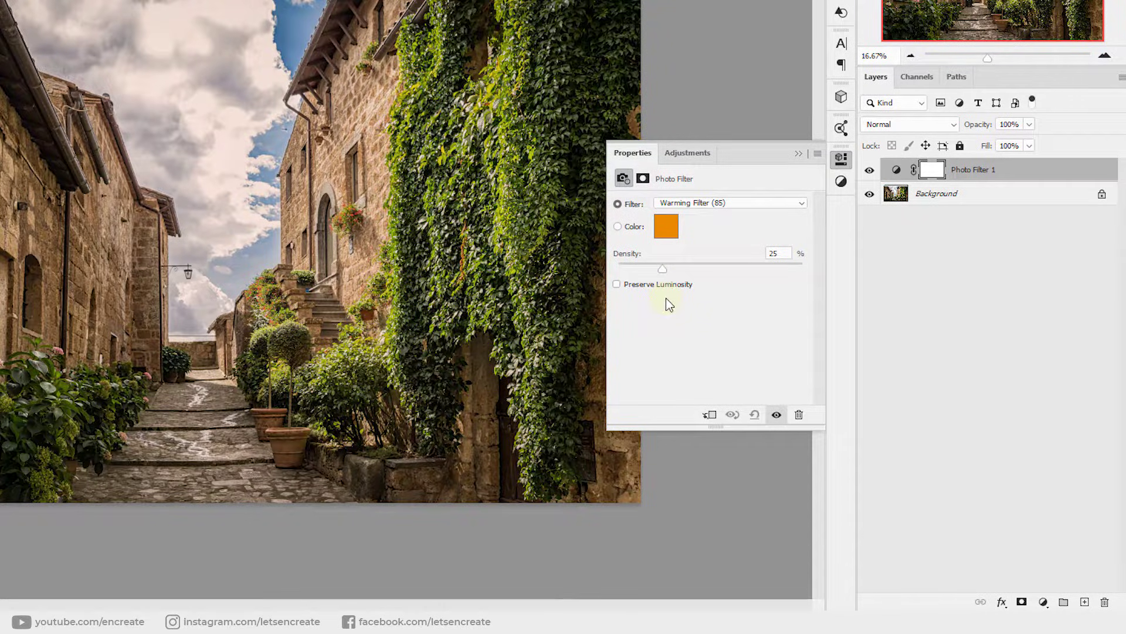
{"action": "left_click", "coordinate": [646, 286]}
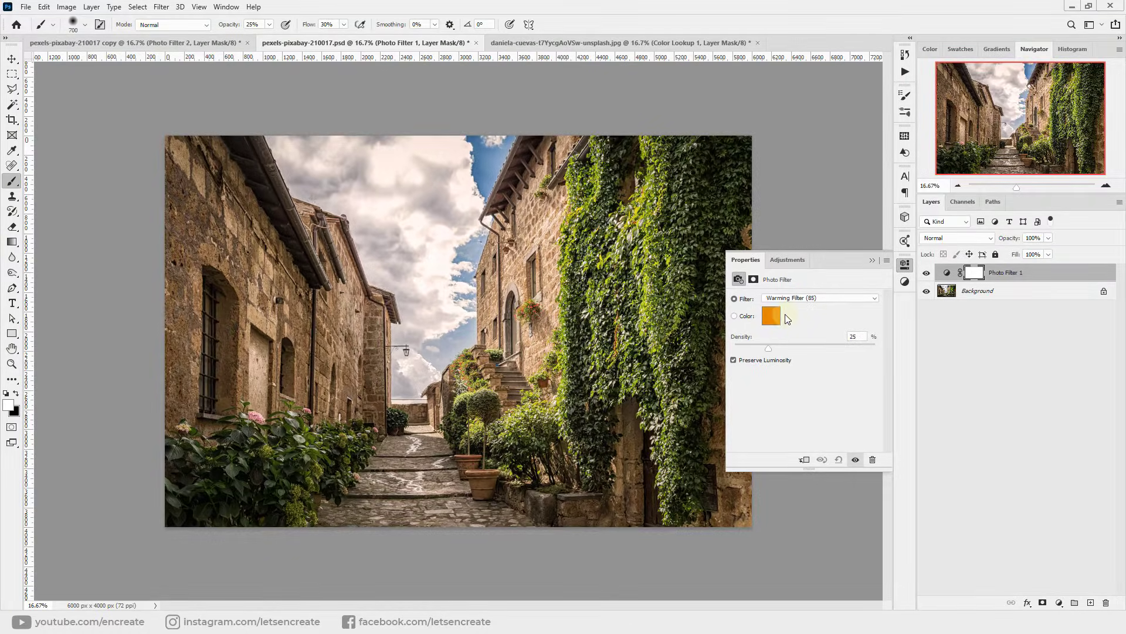
Set the Photo Filter colour to the dark blue #204a75.
{"action": "left_click", "coordinate": [665, 227]}
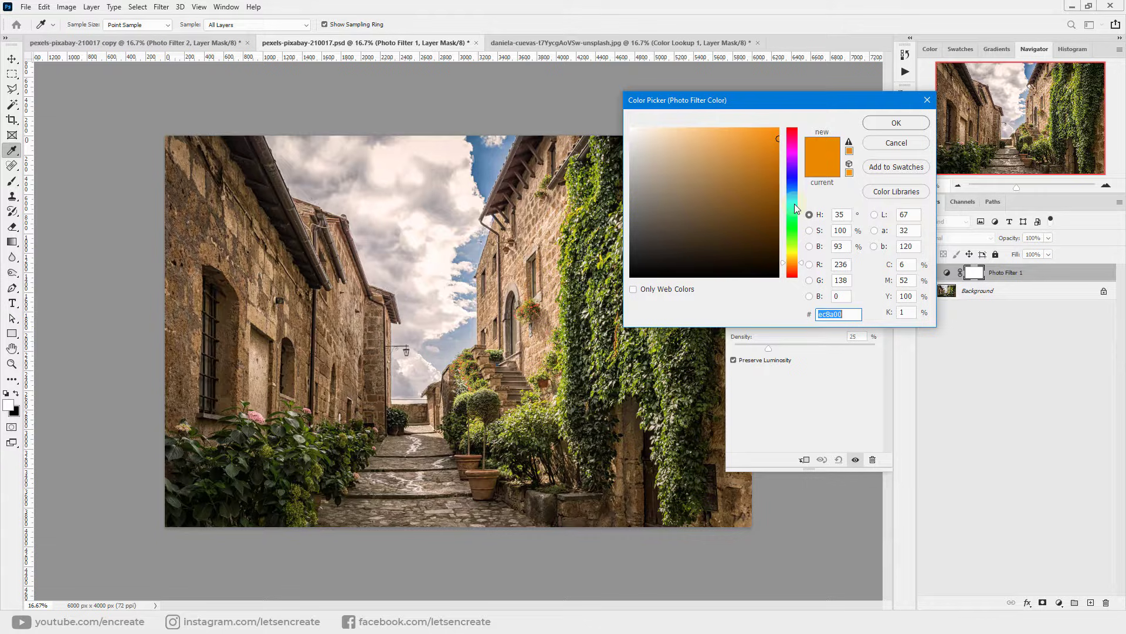
{"action": "left_click", "coordinate": [790, 192]}
{"action": "left_click_drag", "start_coordinate": [789, 192], "coordinate": [737, 209]}
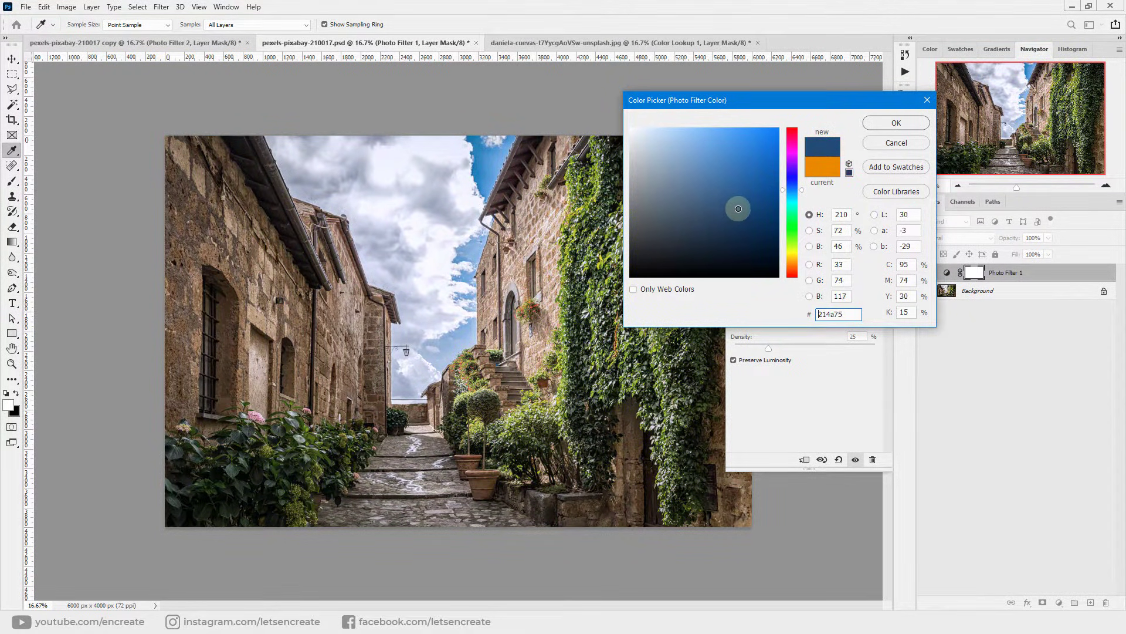
{"action": "left_click", "coordinate": [874, 124]}
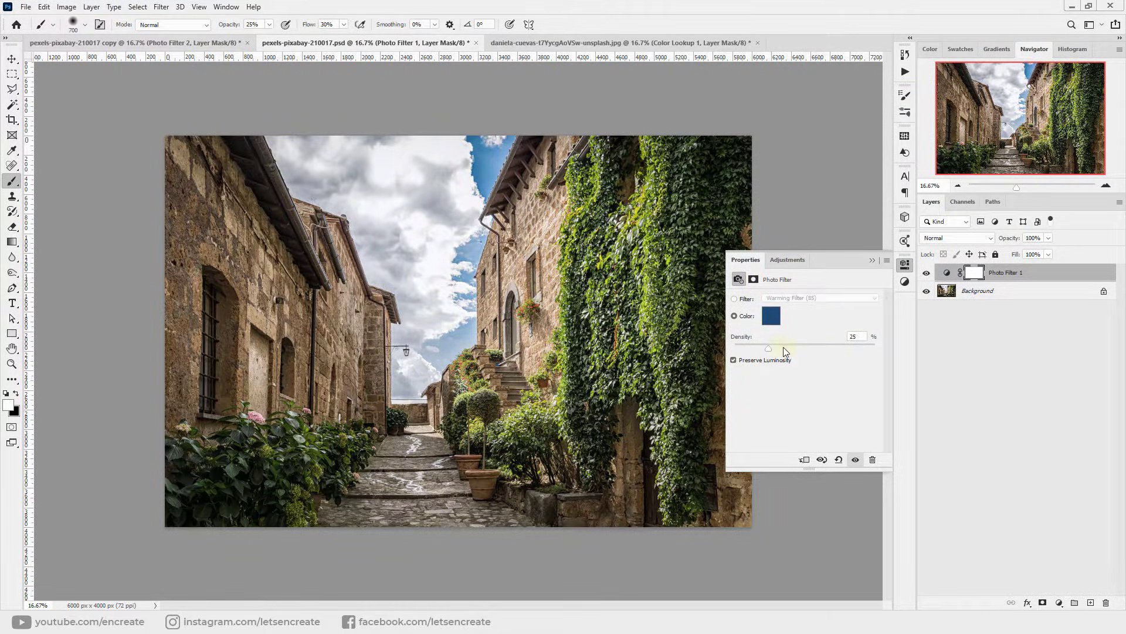
Raise filter density to 100% and leave Preserve Luminosity off after comparing.
{"action": "left_click_drag", "start_coordinate": [770, 348], "coordinate": [899, 344]}
{"action": "left_click", "coordinate": [734, 360]}
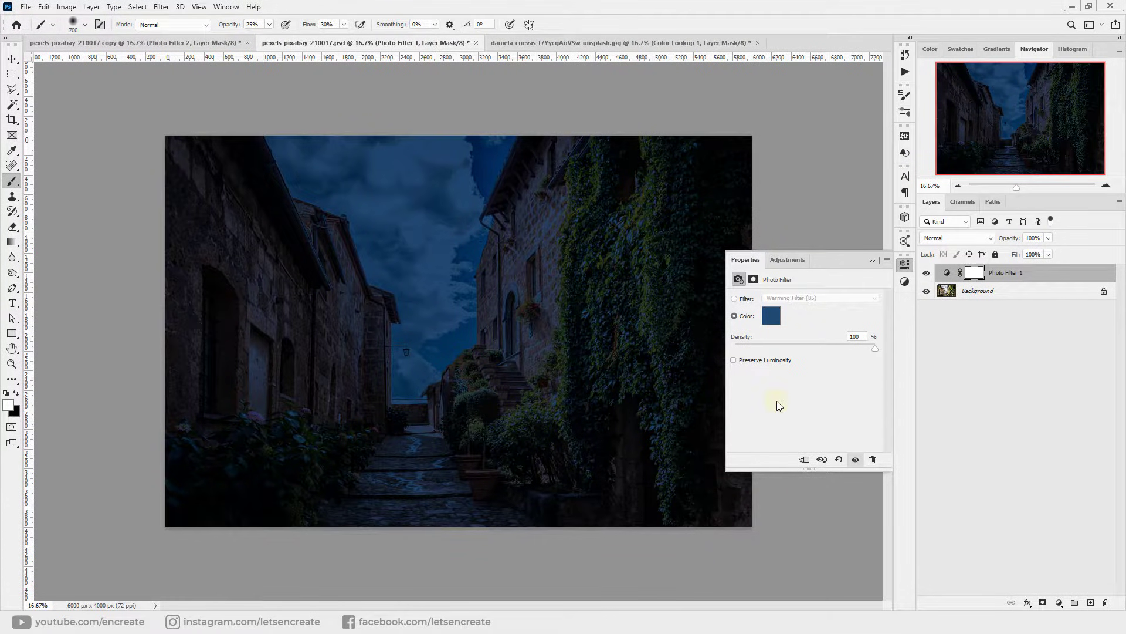
{"action": "left_click", "coordinate": [746, 363]}
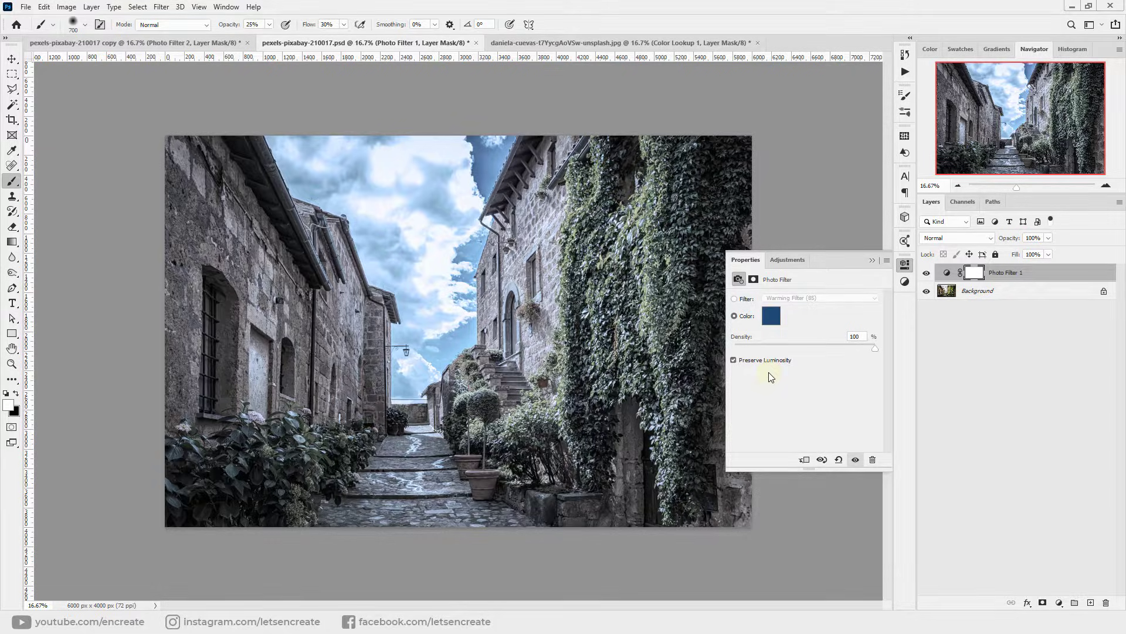
{"action": "left_click", "coordinate": [758, 361]}
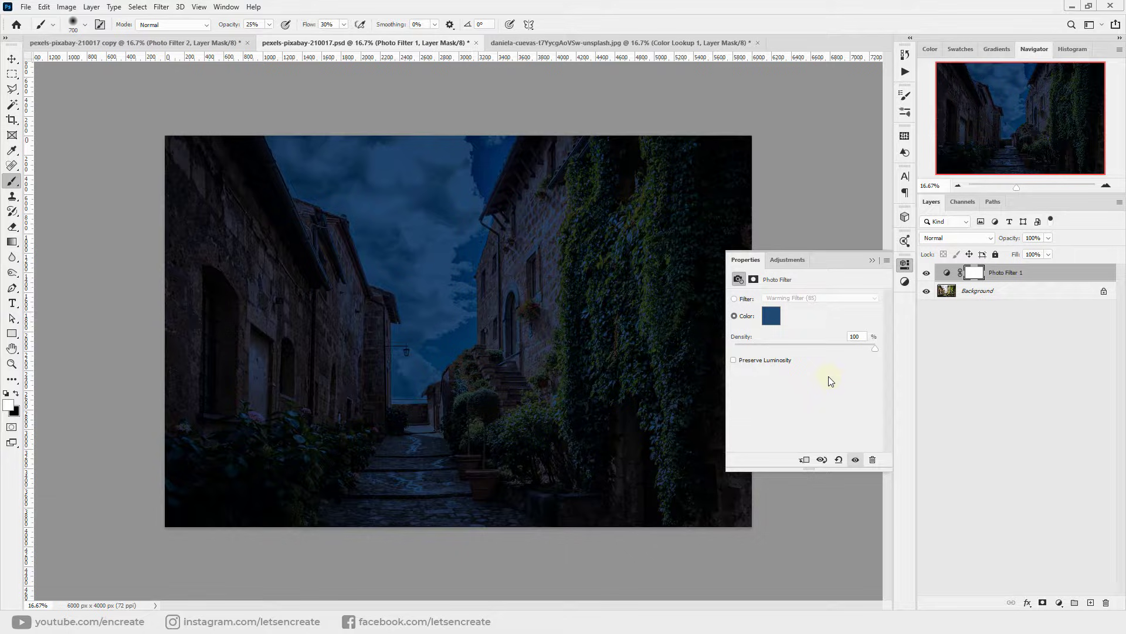
Fine-tune the Photo Filter colour to the dark blue 234c77.
{"action": "left_click", "coordinate": [771, 327]}
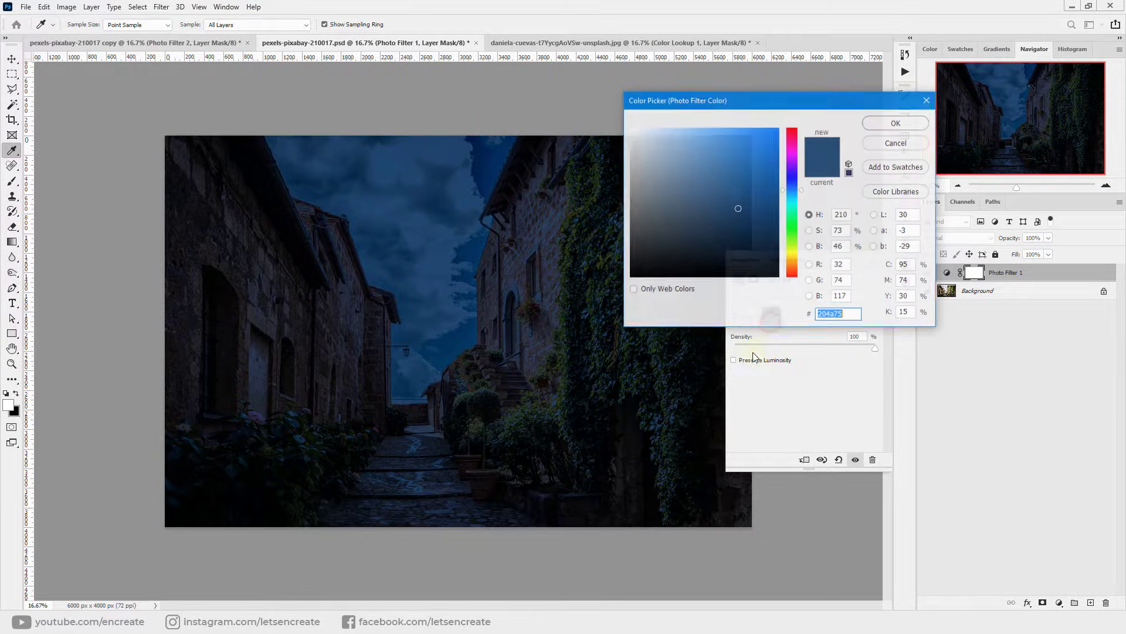
{"action": "mouse_move", "coordinate": [739, 209]}
{"action": "left_mouse_down"}
{"action": "mouse_move", "coordinate": [745, 189]}
{"action": "mouse_move", "coordinate": [732, 219]}
{"action": "mouse_move", "coordinate": [736, 207]}
{"action": "left_mouse_up"}
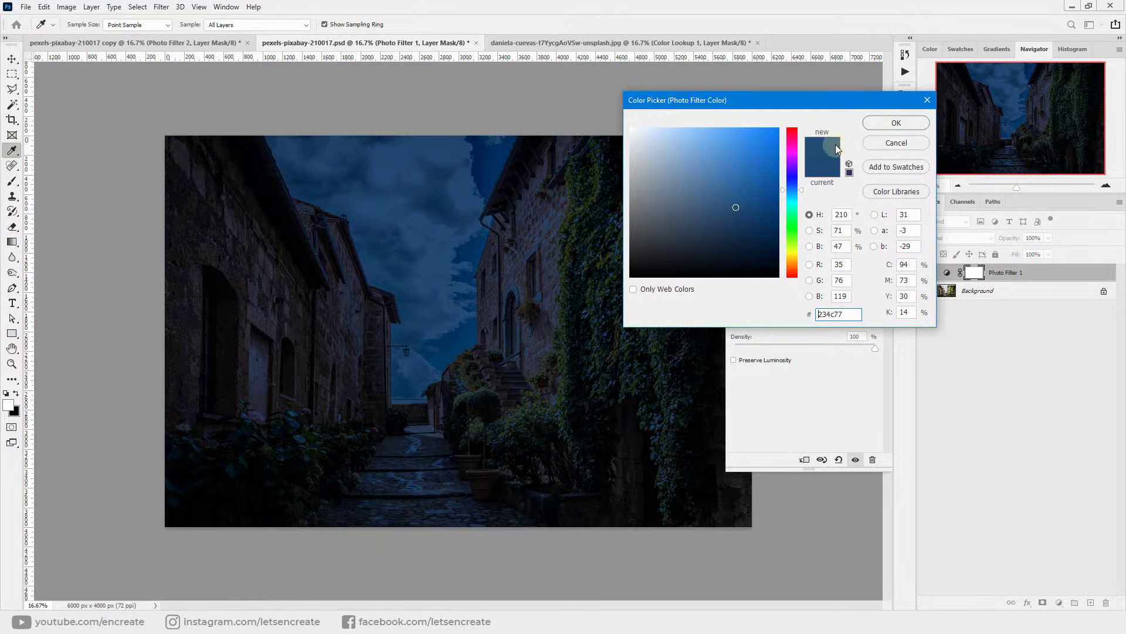
{"action": "left_click", "coordinate": [895, 123]}
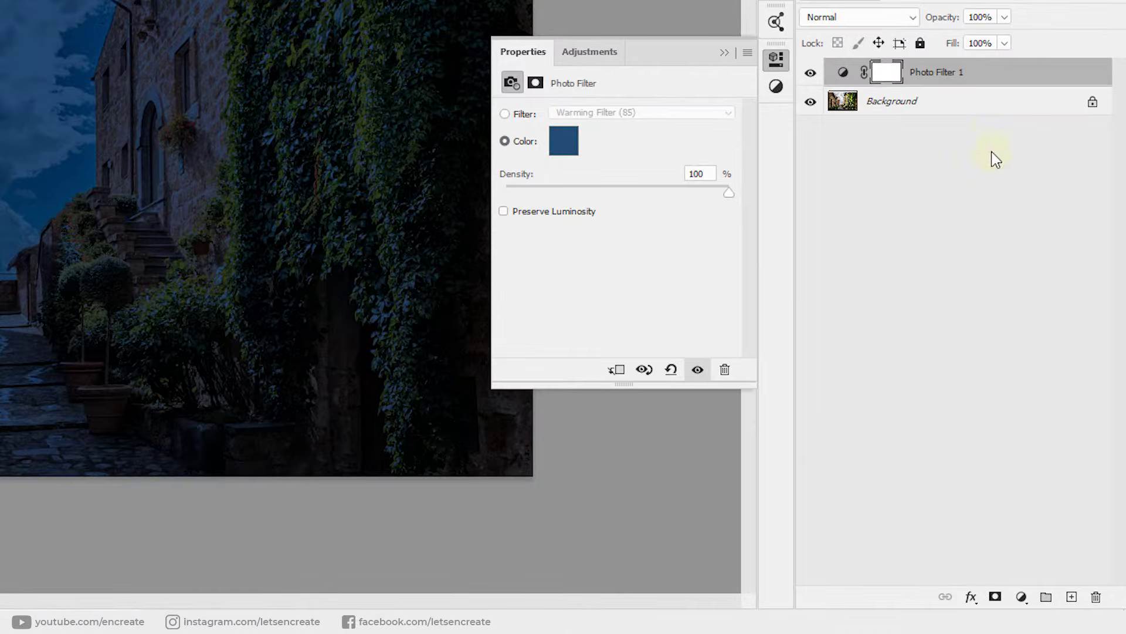
Add Hue/Saturation 1 between Background and Photo Filter 1, then select it for editing.
{"action": "left_click", "coordinate": [1007, 294]}
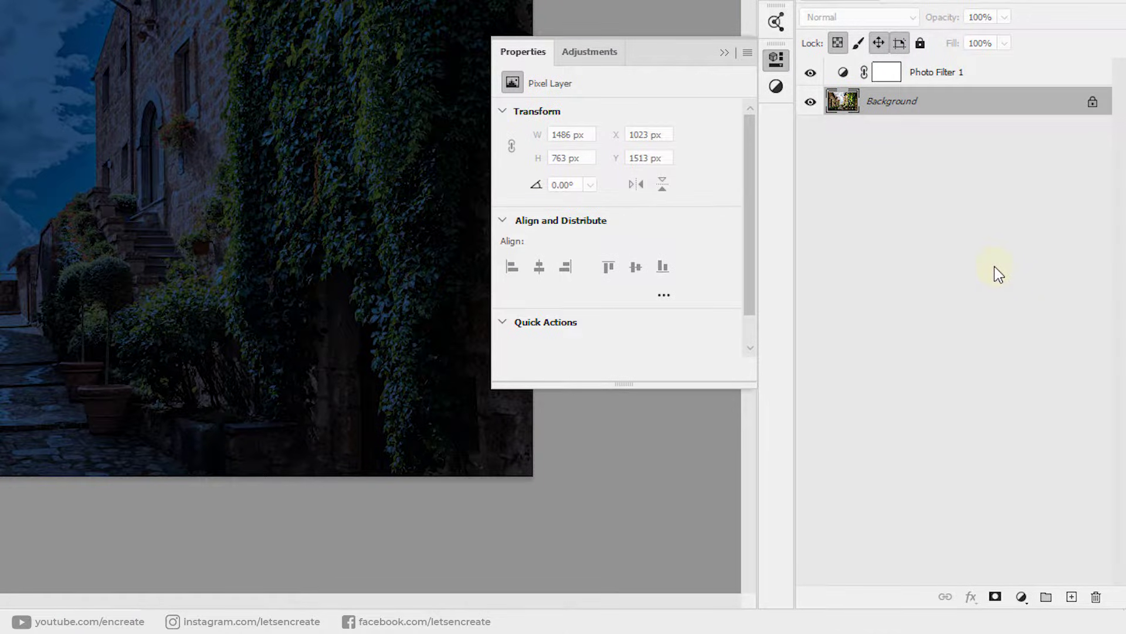
{"action": "left_click", "coordinate": [1021, 597]}
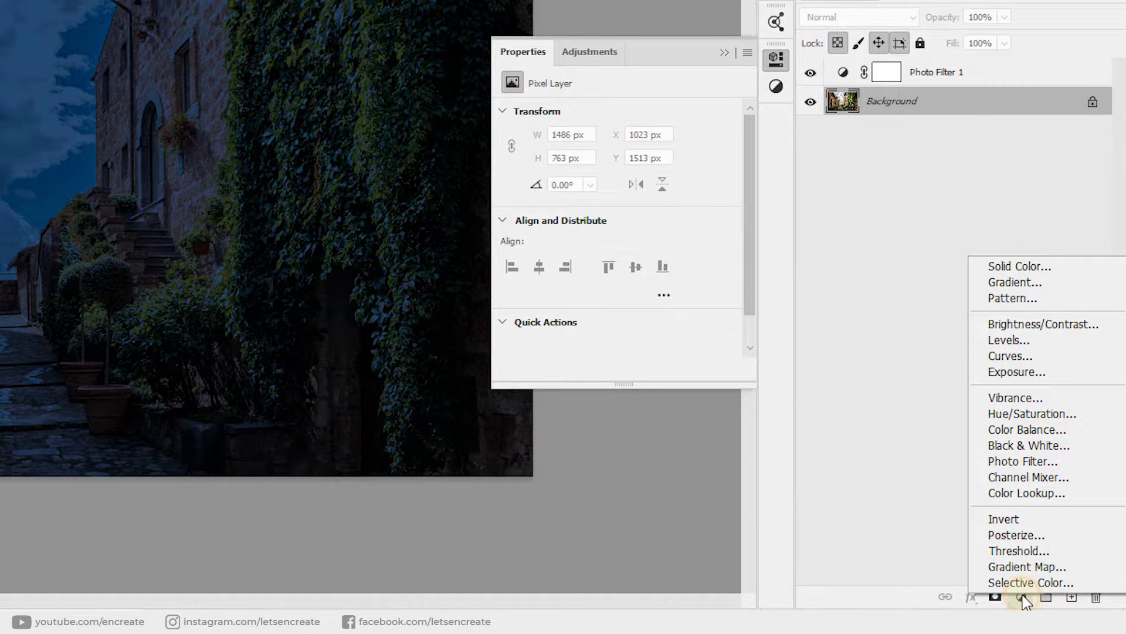
{"action": "left_click", "coordinate": [1027, 413]}
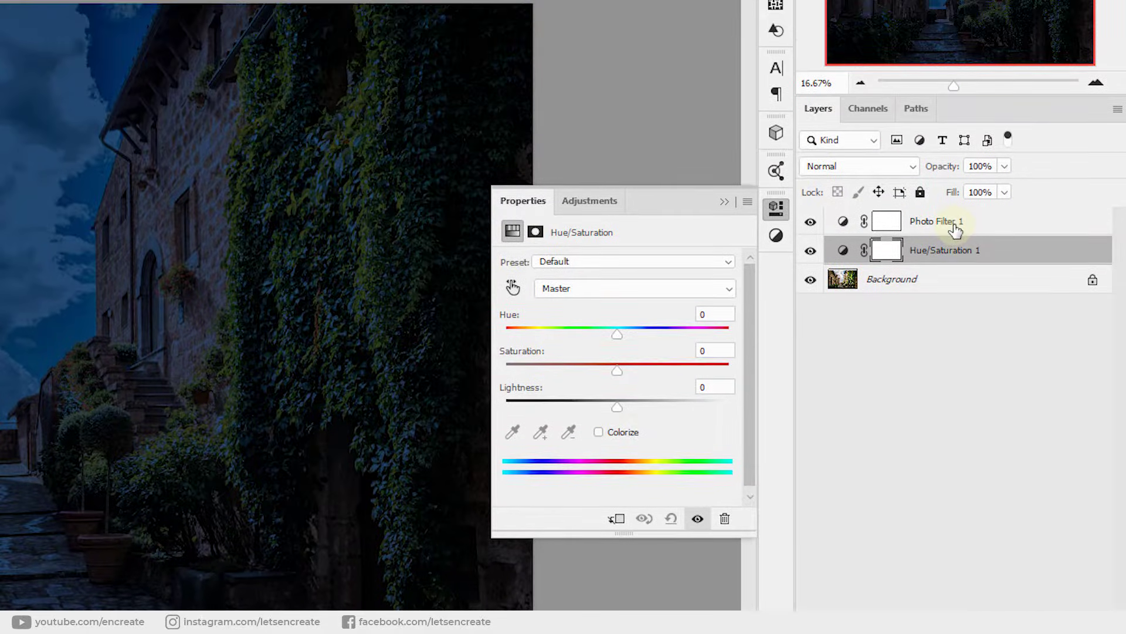
{"action": "left_click", "coordinate": [955, 229]}
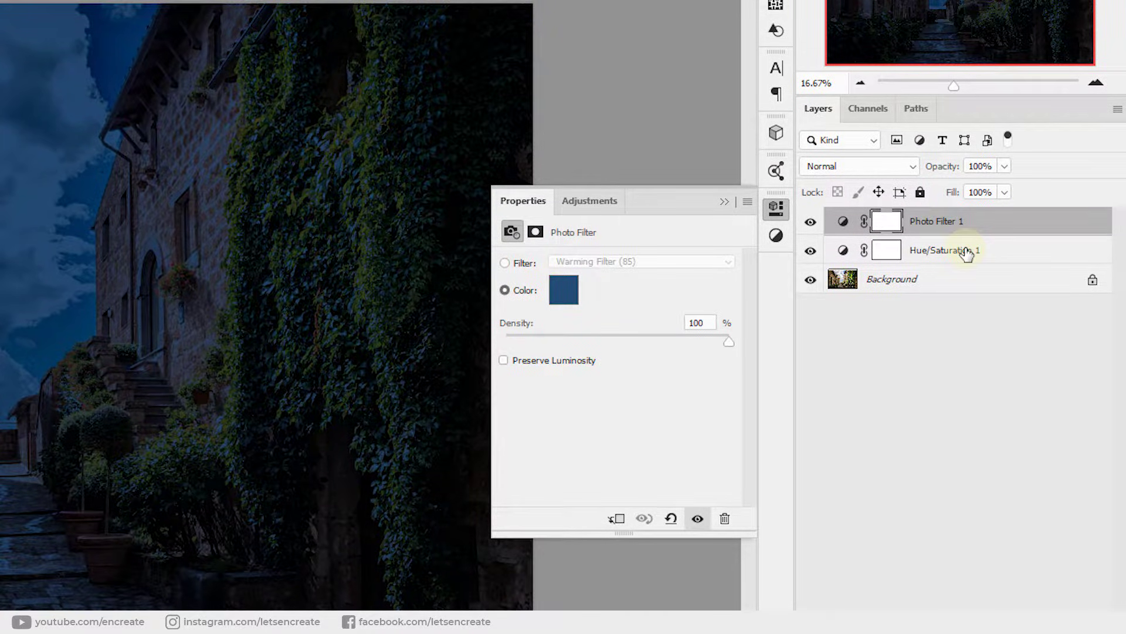
{"action": "mouse_move", "coordinate": [967, 254]}
{"action": "left_mouse_down"}
{"action": "mouse_move", "coordinate": [950, 257]}
{"action": "mouse_move", "coordinate": [938, 218]}
{"action": "mouse_move", "coordinate": [940, 248]}
{"action": "mouse_move", "coordinate": [953, 255]}
{"action": "left_mouse_up"}
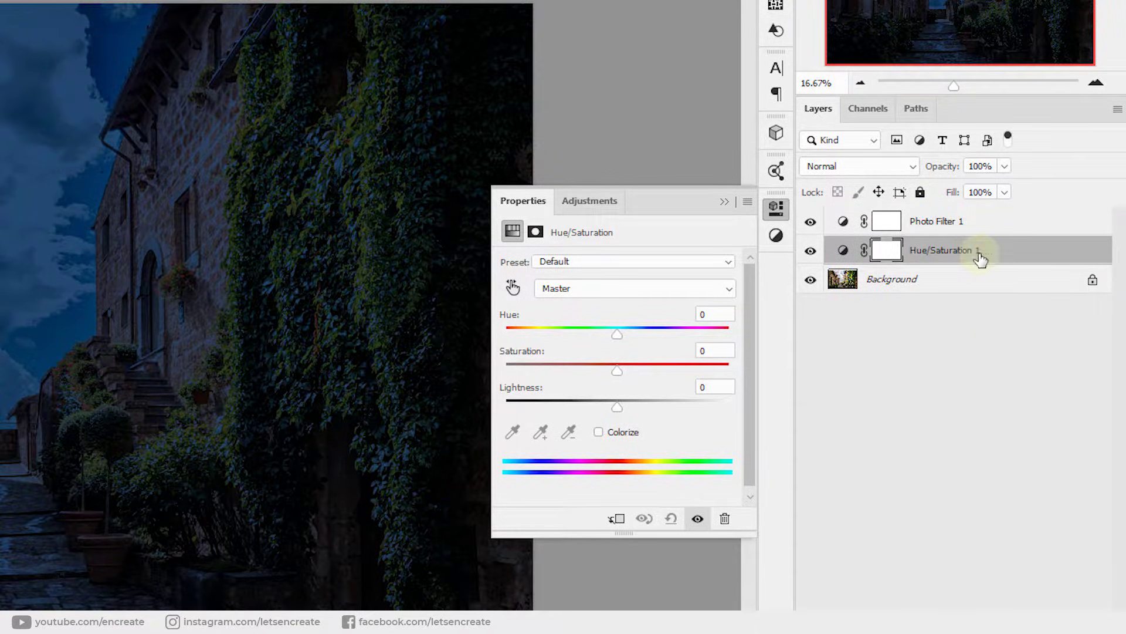
{"action": "left_click", "coordinate": [946, 228]}
{"action": "left_click", "coordinate": [946, 286]}
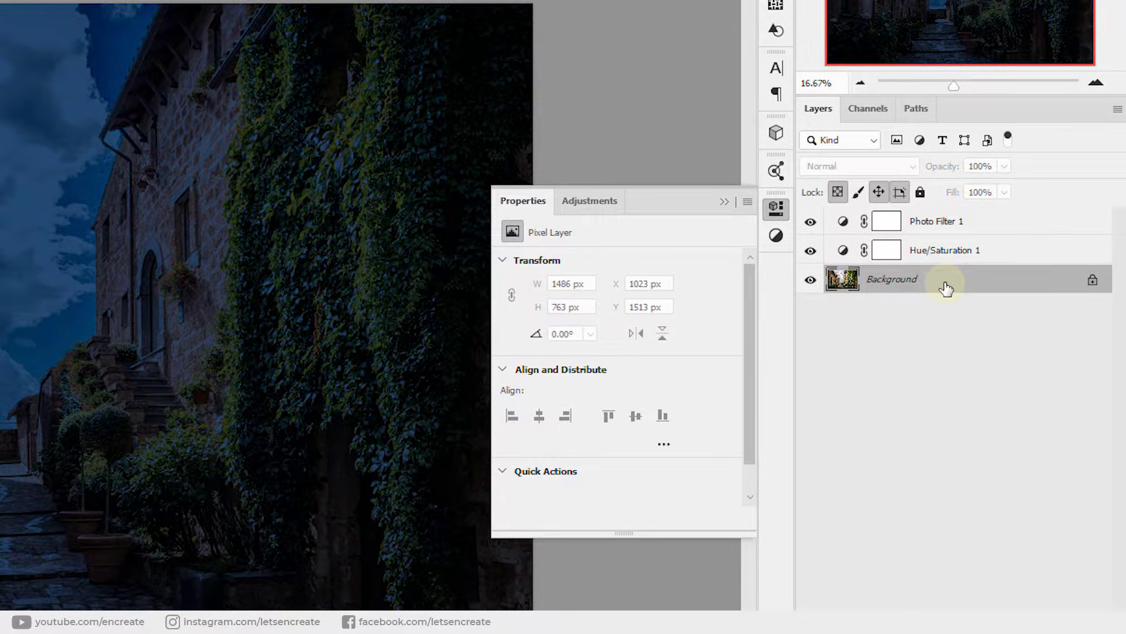
{"action": "left_click", "coordinate": [938, 250]}
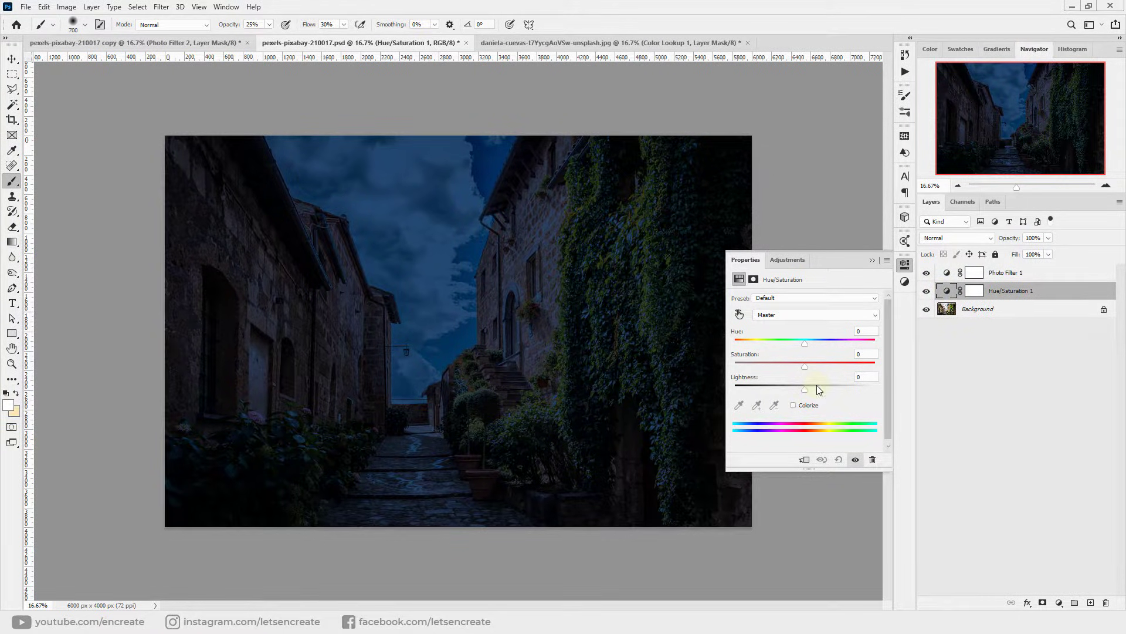
Lower saturation of Reds to -58, Yellows to -55, and Greens in Hue/Saturation.
{"action": "left_click", "coordinate": [778, 316]}
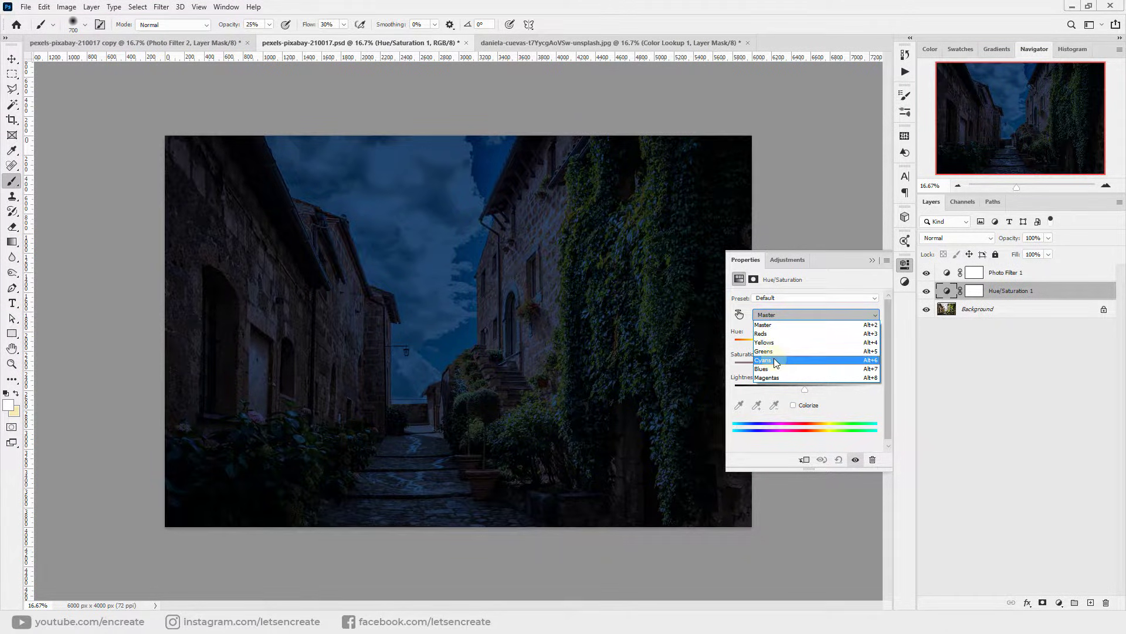
{"action": "left_click", "coordinate": [770, 334]}
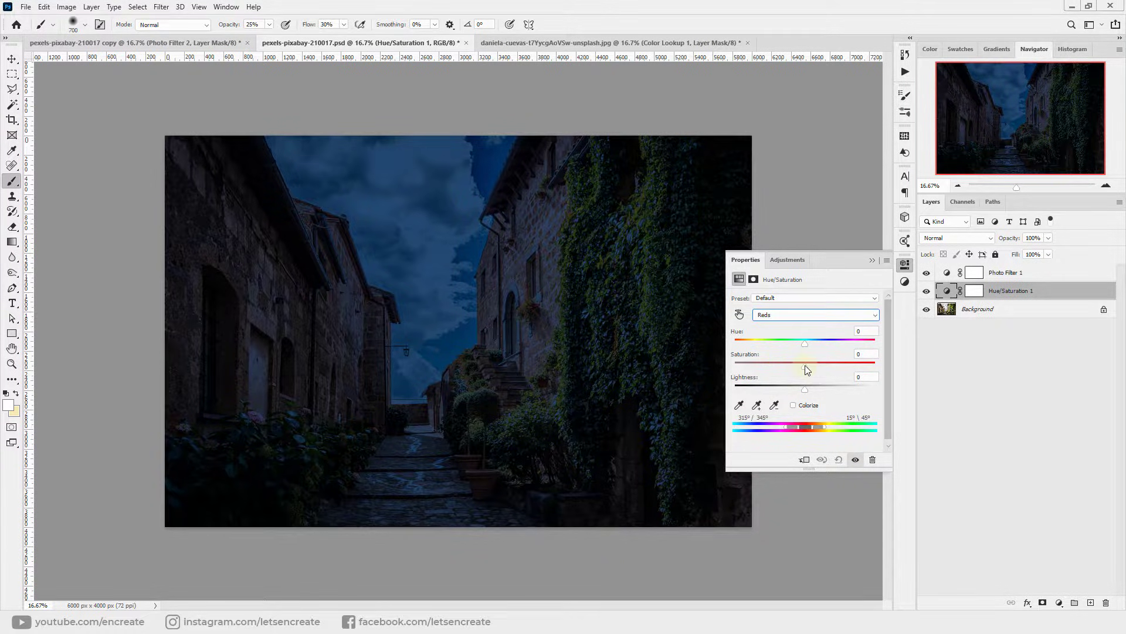
{"action": "left_click_drag", "start_coordinate": [804, 365], "coordinate": [765, 368]}
{"action": "left_click", "coordinate": [797, 320]}
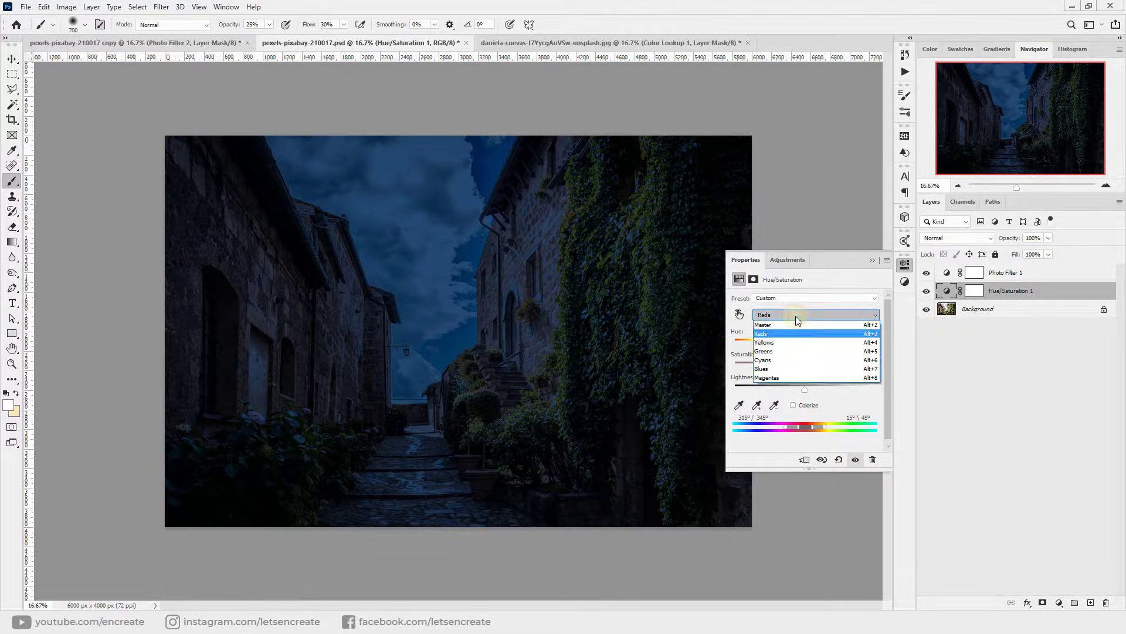
{"action": "left_click", "coordinate": [773, 345]}
{"action": "left_click", "coordinate": [766, 365]}
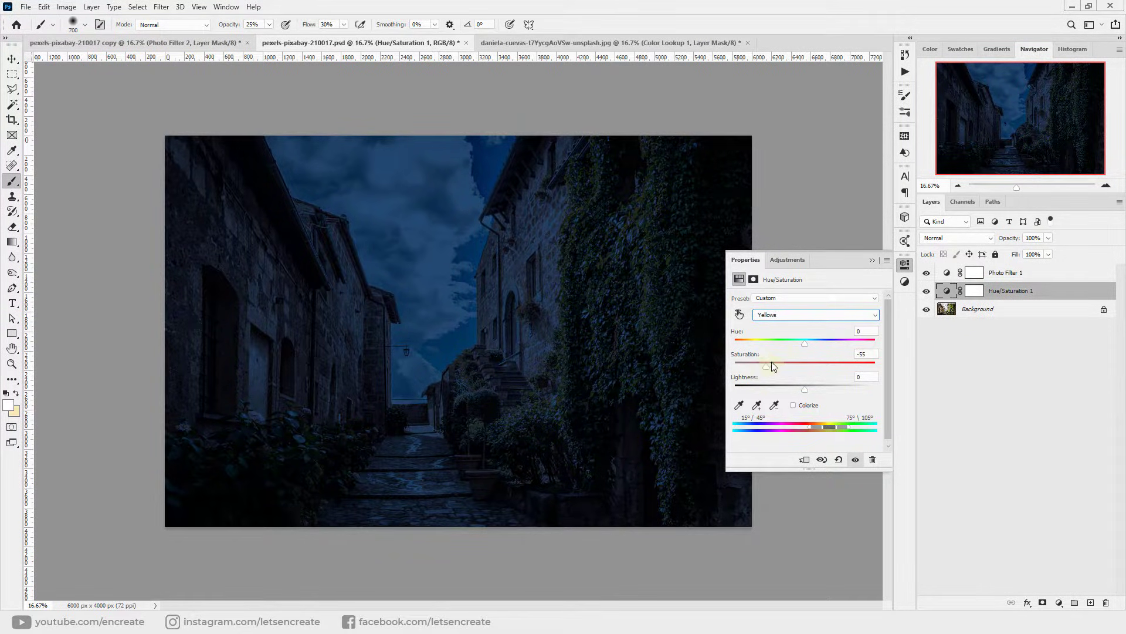
{"action": "left_click", "coordinate": [788, 313]}
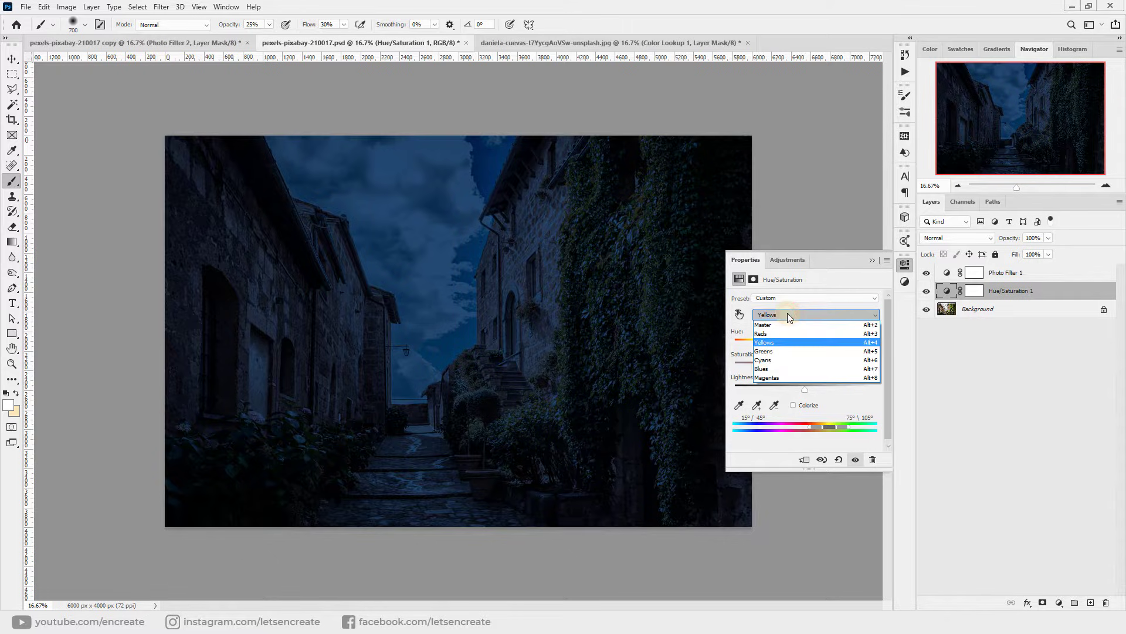
{"action": "left_click", "coordinate": [774, 352]}
{"action": "left_click", "coordinate": [765, 364]}
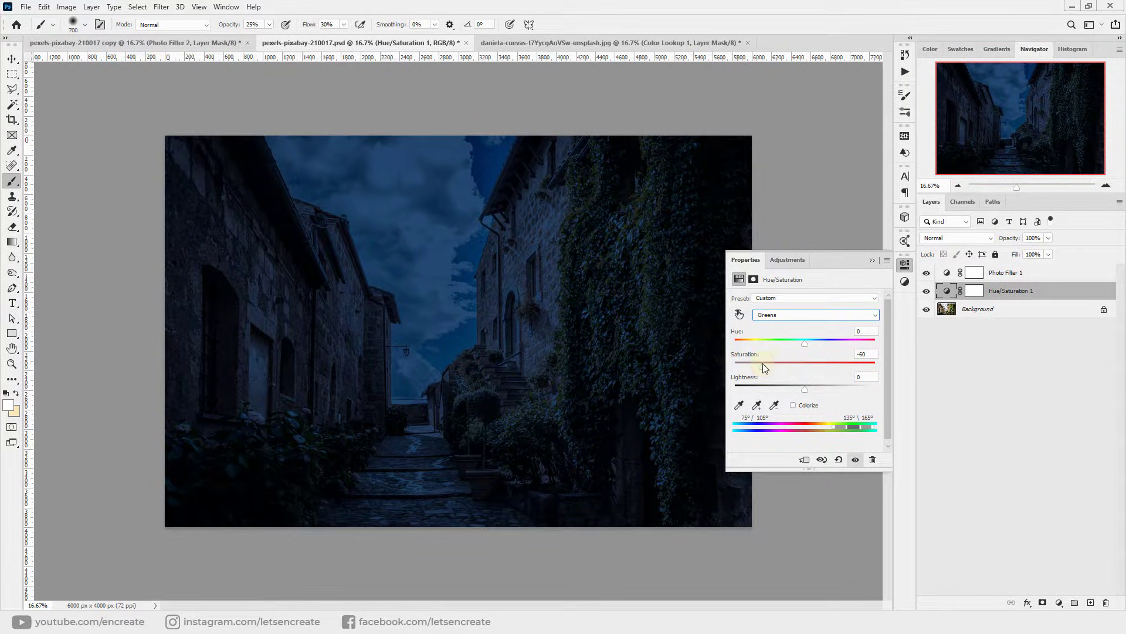
Check Cyans and Blues, then lower Magentas saturation to -51.
{"action": "left_click", "coordinate": [792, 317]}
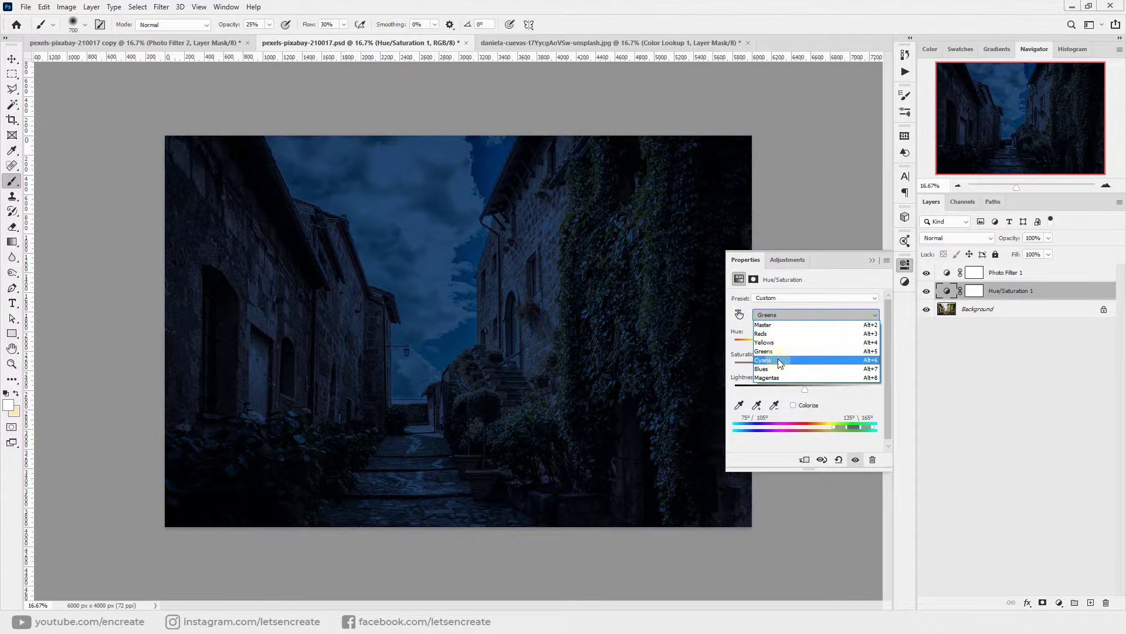
{"action": "left_click", "coordinate": [778, 360]}
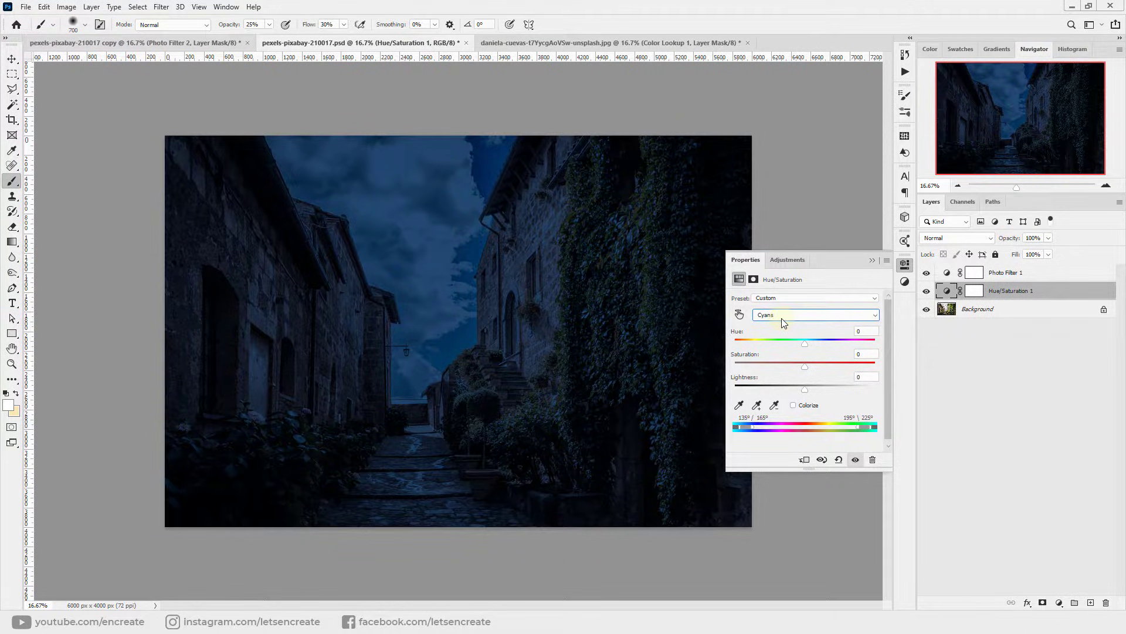
{"action": "left_click", "coordinate": [781, 318]}
{"action": "left_click", "coordinate": [777, 360]}
{"action": "left_click", "coordinate": [776, 318]}
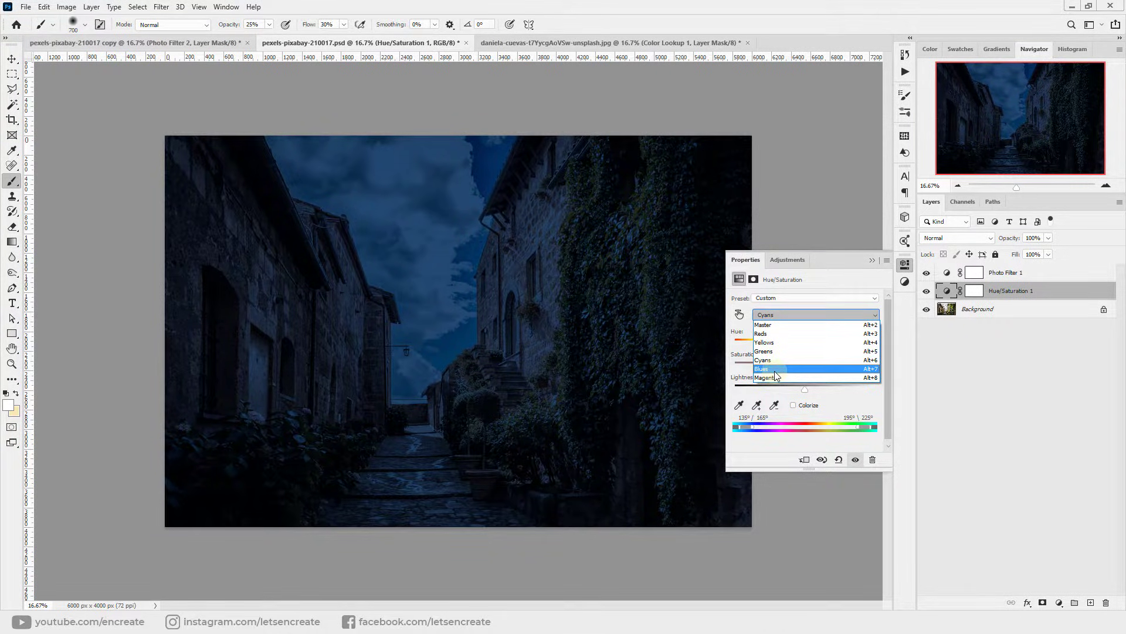
{"action": "left_click", "coordinate": [776, 368]}
{"action": "left_click", "coordinate": [775, 317]}
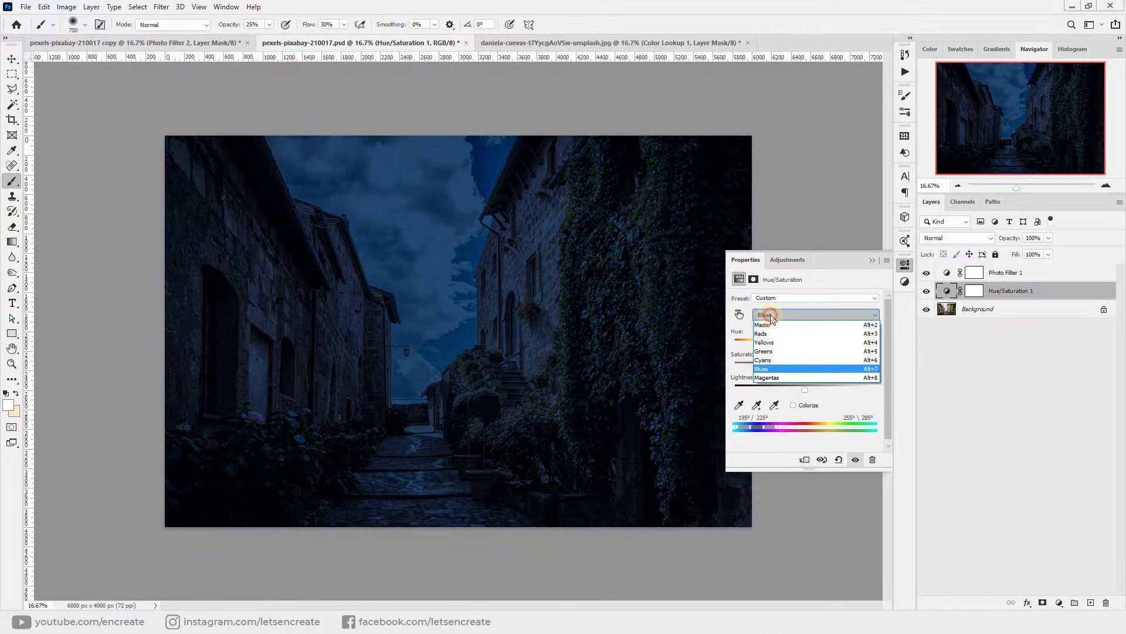
{"action": "left_click", "coordinate": [775, 378]}
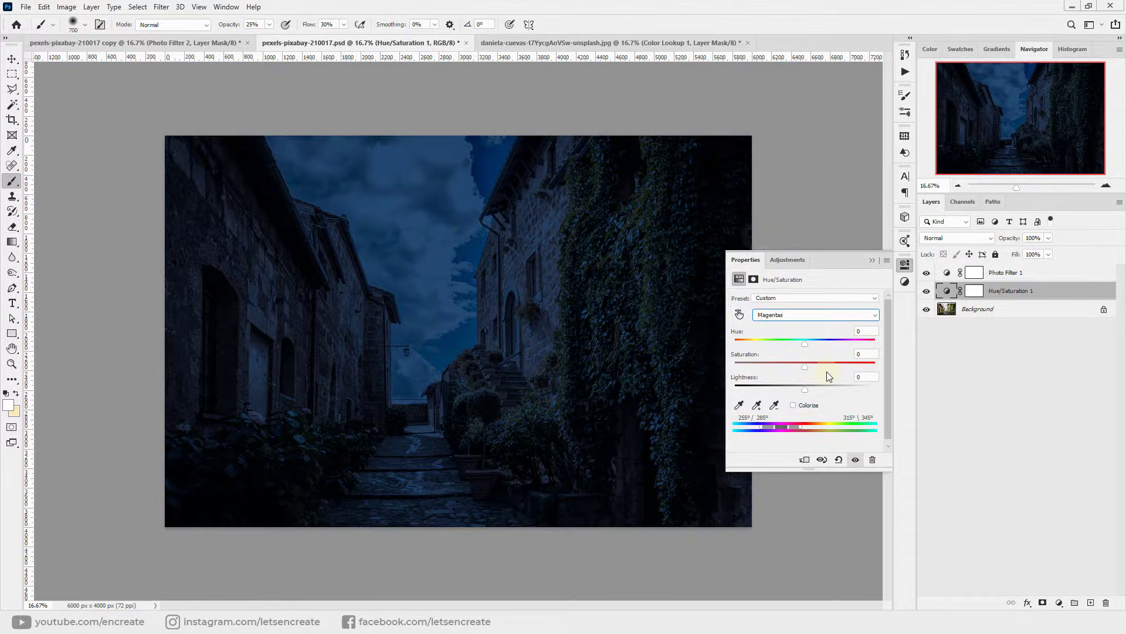
{"action": "left_click_drag", "start_coordinate": [805, 366], "coordinate": [769, 364]}
{"action": "left_click", "coordinate": [871, 262]}
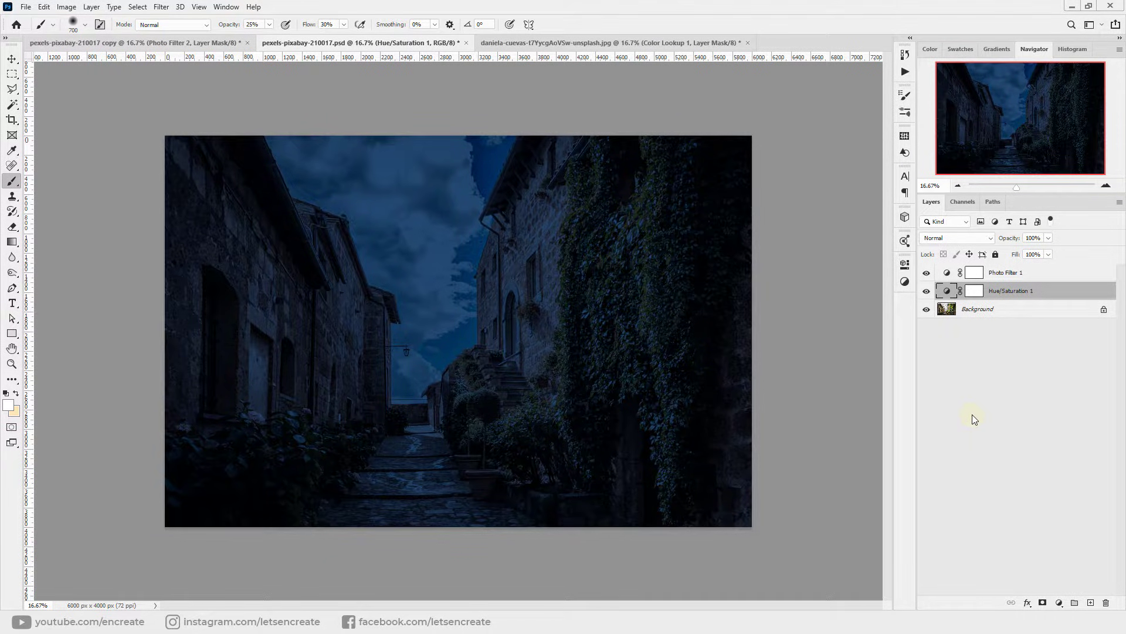
Hide and show the night adjustments to compare against the original photo.
{"action": "left_click", "coordinate": [927, 309], "text": "alt"}
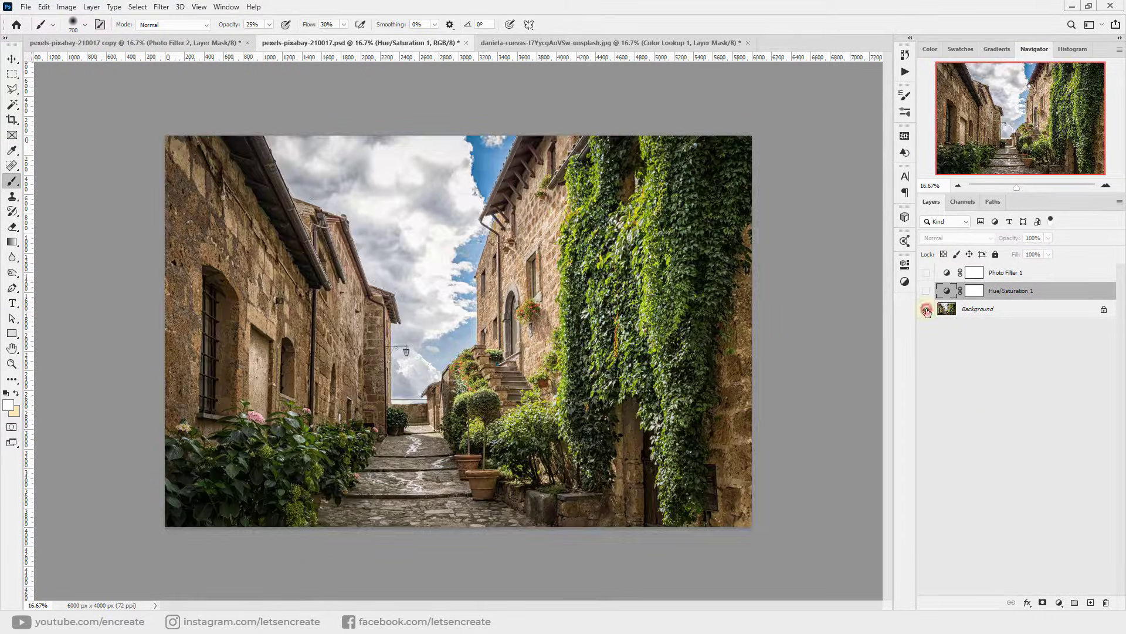
{"action": "left_click", "coordinate": [926, 310], "text": "alt"}
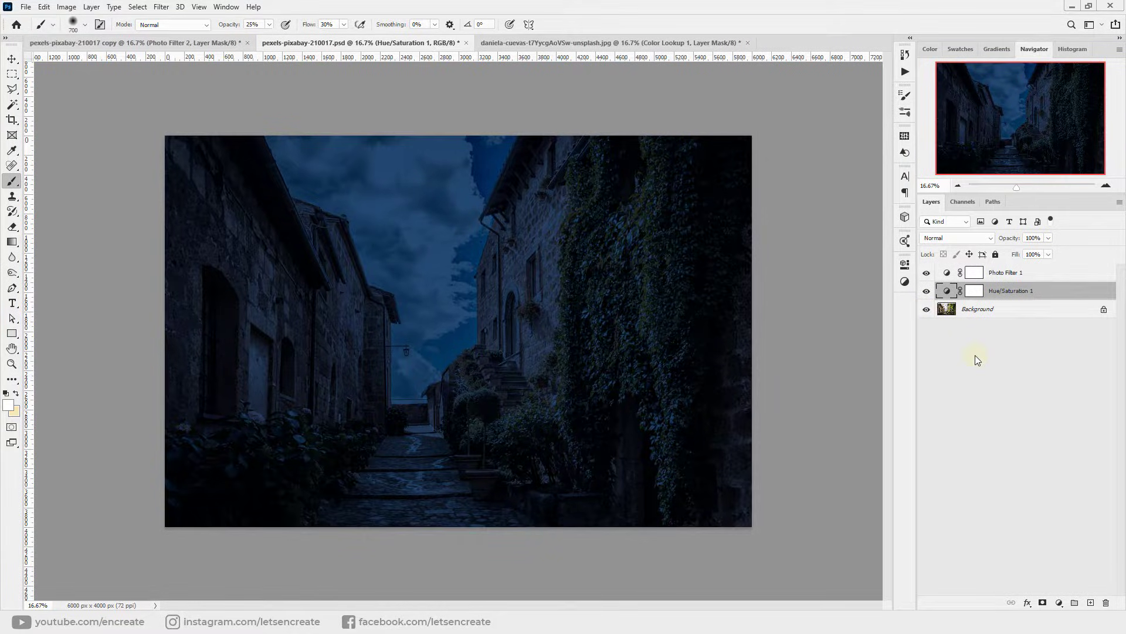
{"action": "left_click", "coordinate": [1033, 275]}
Try a brightening Curves layer above Photo Filter 1, then delete it.
{"action": "left_click", "coordinate": [1059, 602]}
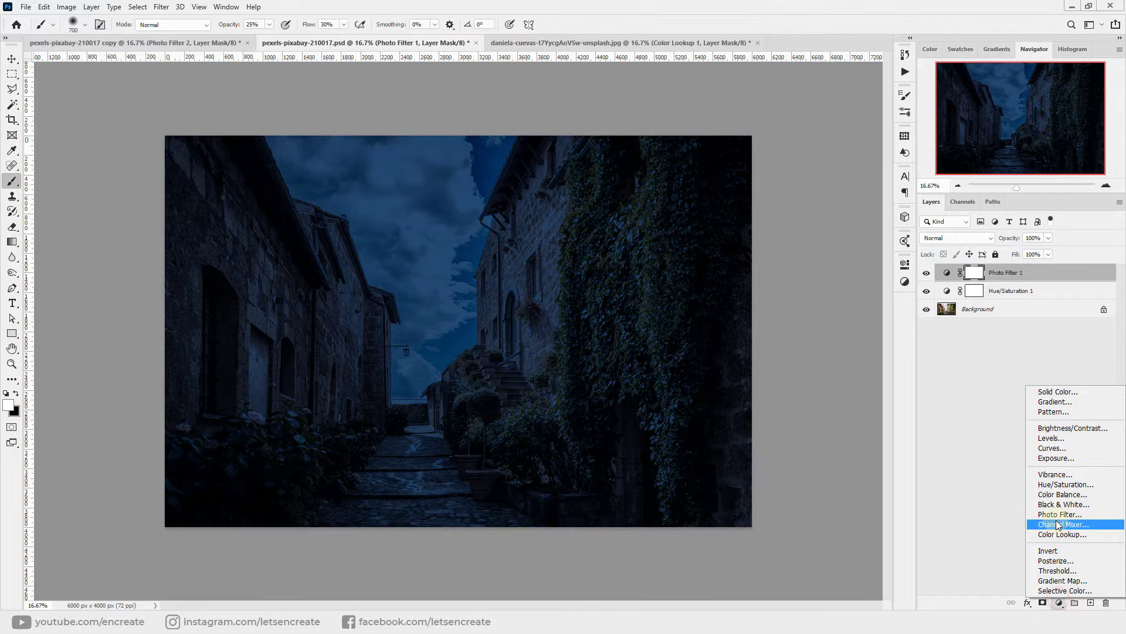
{"action": "left_click", "coordinate": [1052, 448]}
{"action": "left_click_drag", "start_coordinate": [814, 386], "coordinate": [808, 378]}
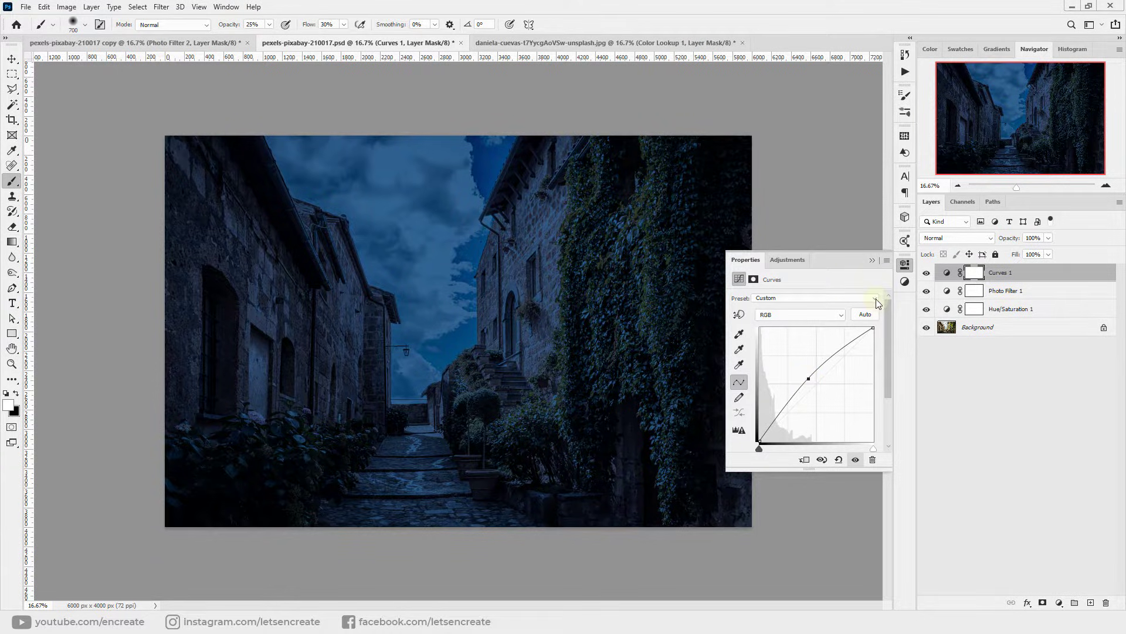
{"action": "left_click", "coordinate": [872, 260]}
{"action": "left_click_drag", "start_coordinate": [1049, 271], "coordinate": [1109, 602]}
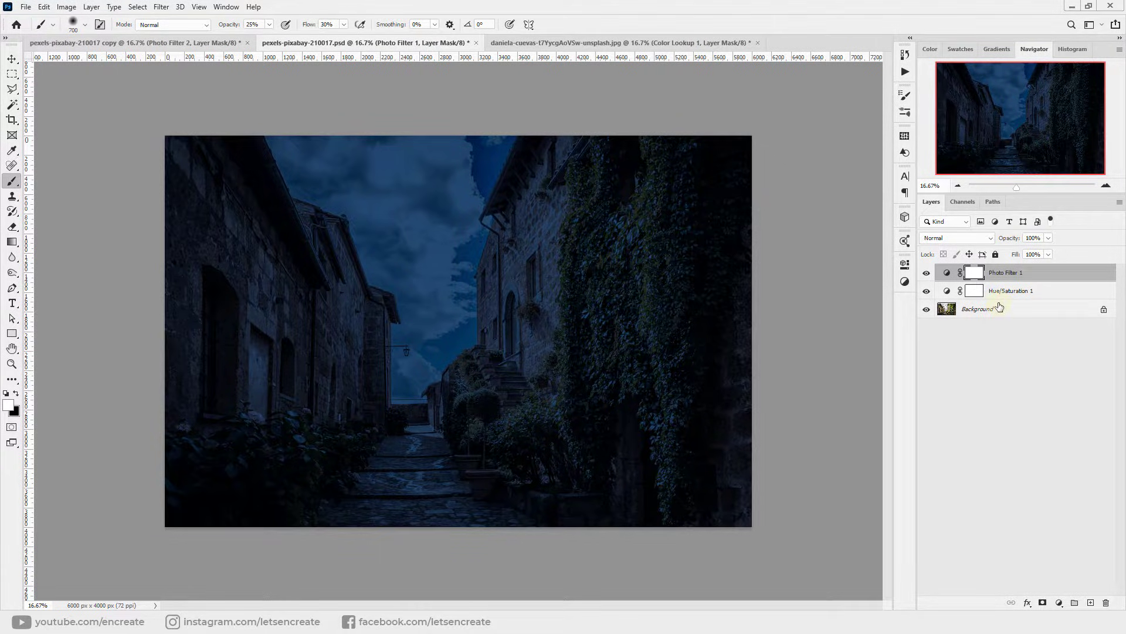
Delete the balloon photo's Color Lookup 1, then drag Hue/Saturation 1 and Photo Filter 1 onto it.
{"action": "left_click", "coordinate": [586, 43]}
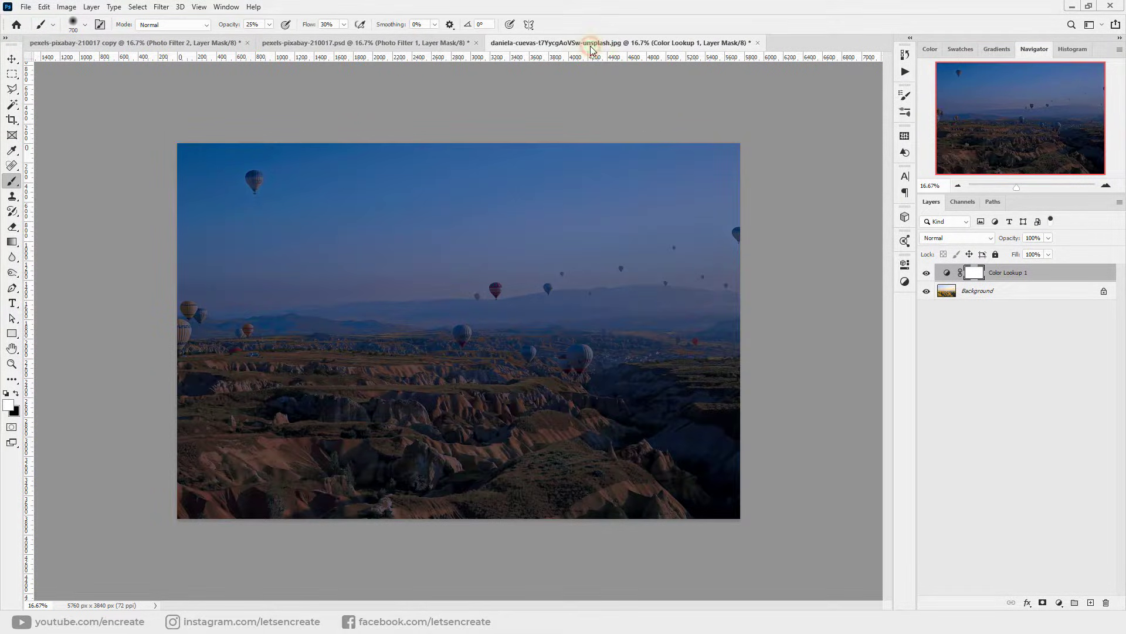
{"action": "left_click_drag", "start_coordinate": [1020, 273], "coordinate": [1109, 601]}
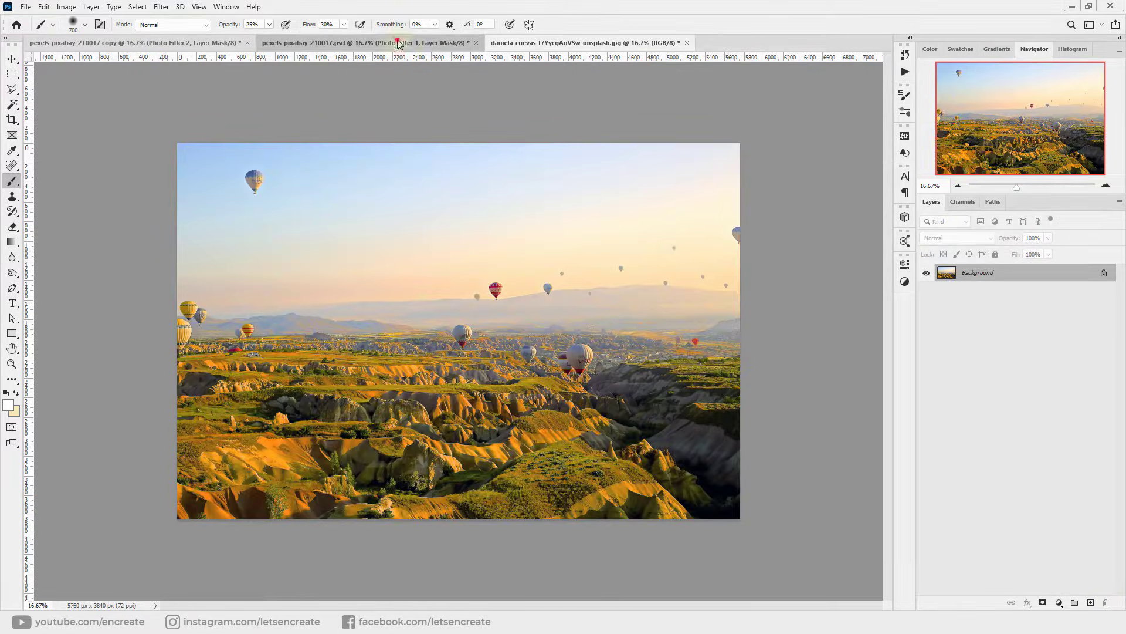
{"action": "left_click", "coordinate": [392, 42]}
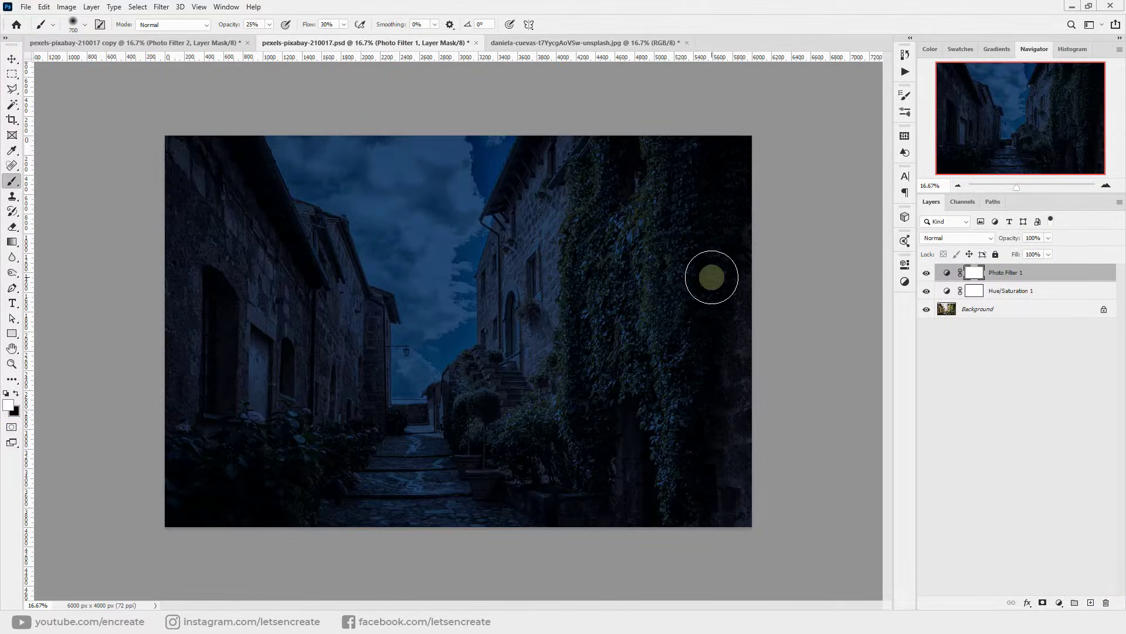
{"action": "left_click", "coordinate": [1047, 289], "text": "shift"}
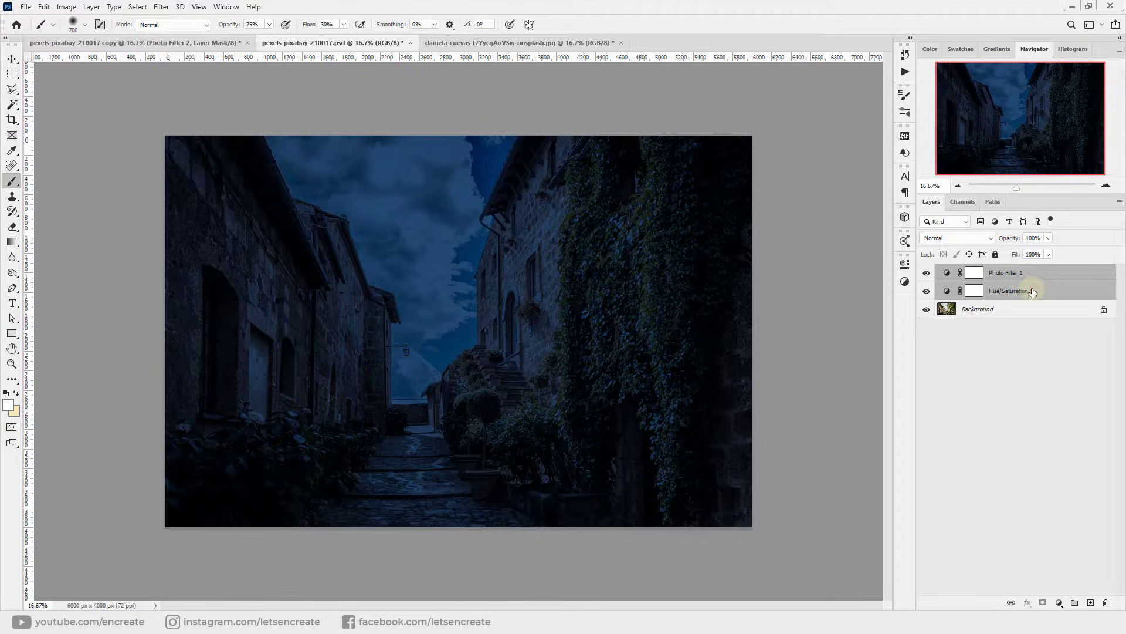
{"action": "left_click_drag", "start_coordinate": [1033, 282], "coordinate": [519, 281]}
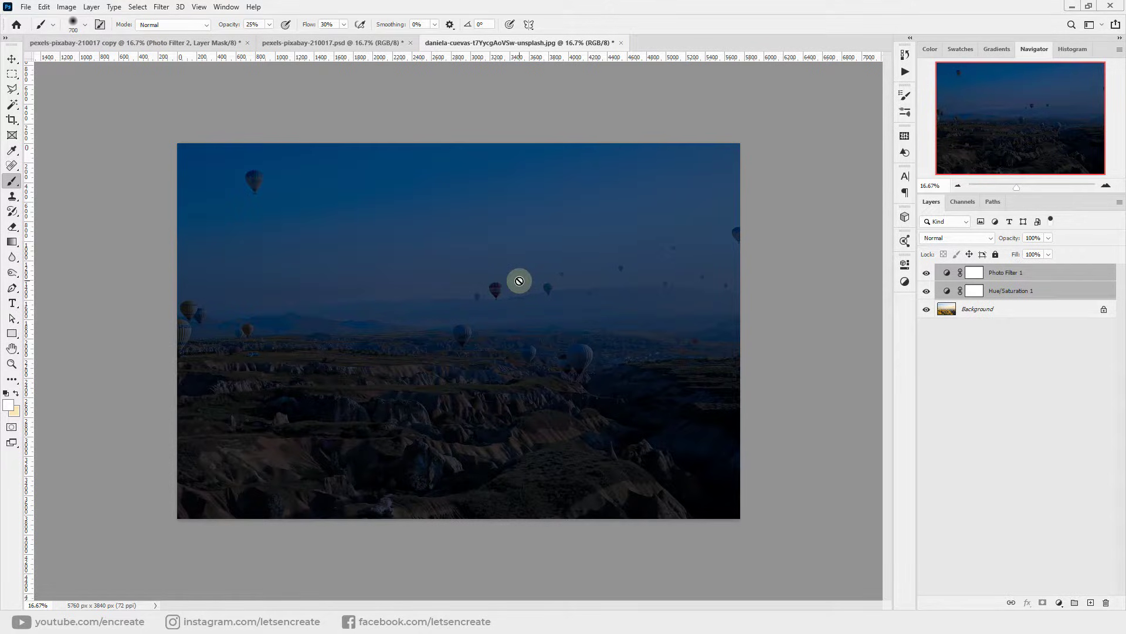
In the balloon photo's Hue/Saturation, lower Reds saturation to -82 and select Yellows.
{"action": "double_click", "coordinate": [947, 290]}
{"action": "left_click", "coordinate": [811, 316]}
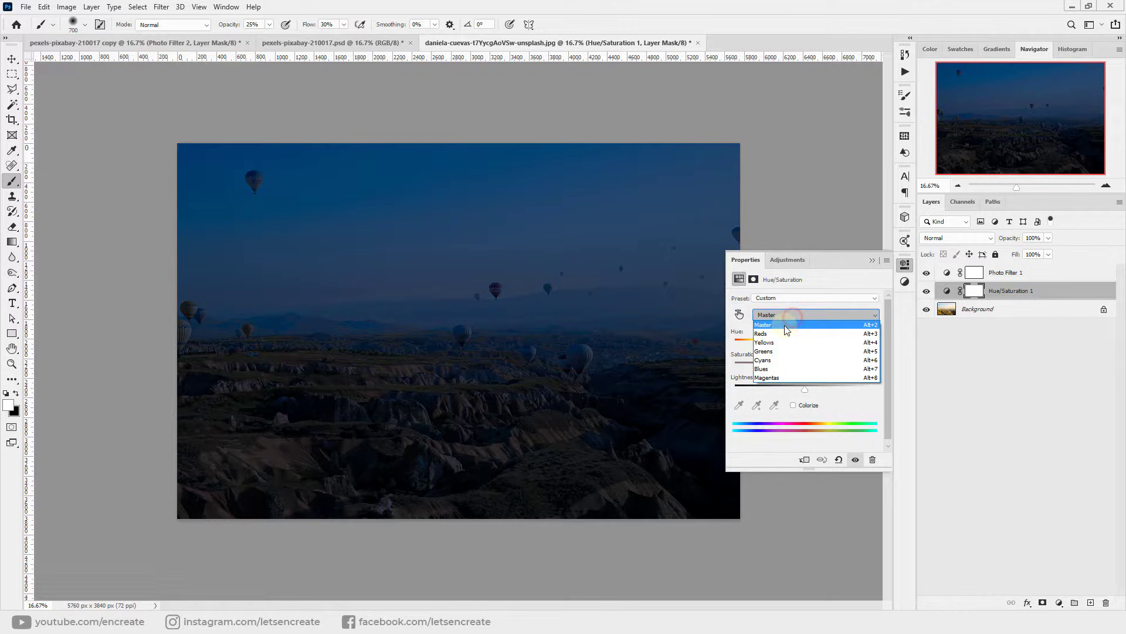
{"action": "left_click", "coordinate": [774, 326]}
{"action": "left_click_drag", "start_coordinate": [774, 362], "coordinate": [747, 365]}
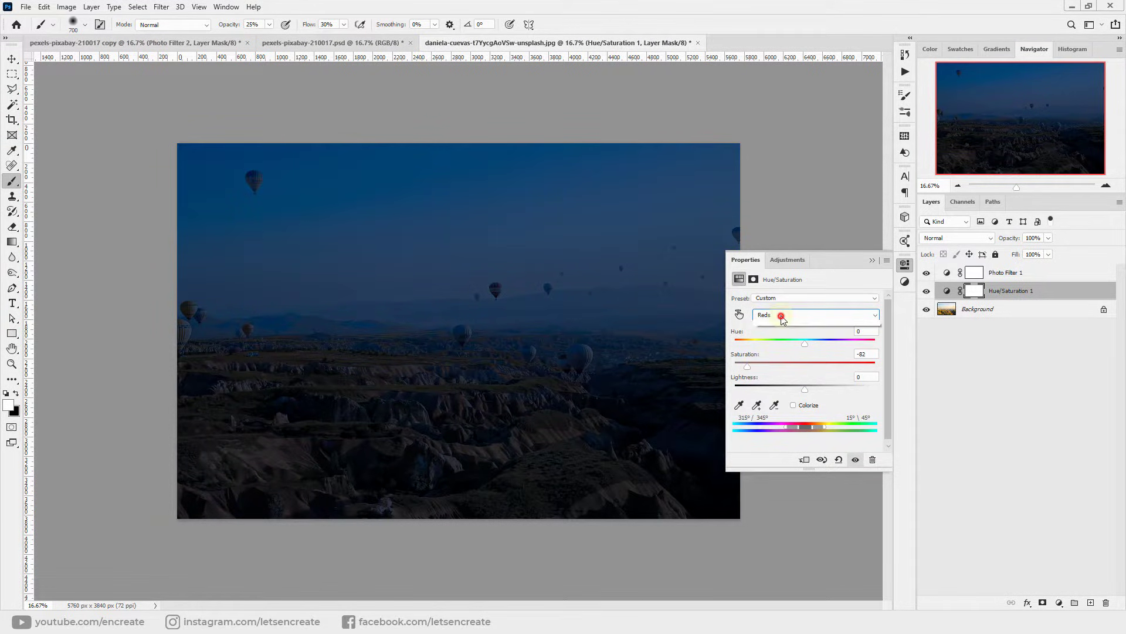
{"action": "left_click", "coordinate": [816, 315]}
{"action": "left_click", "coordinate": [780, 343]}
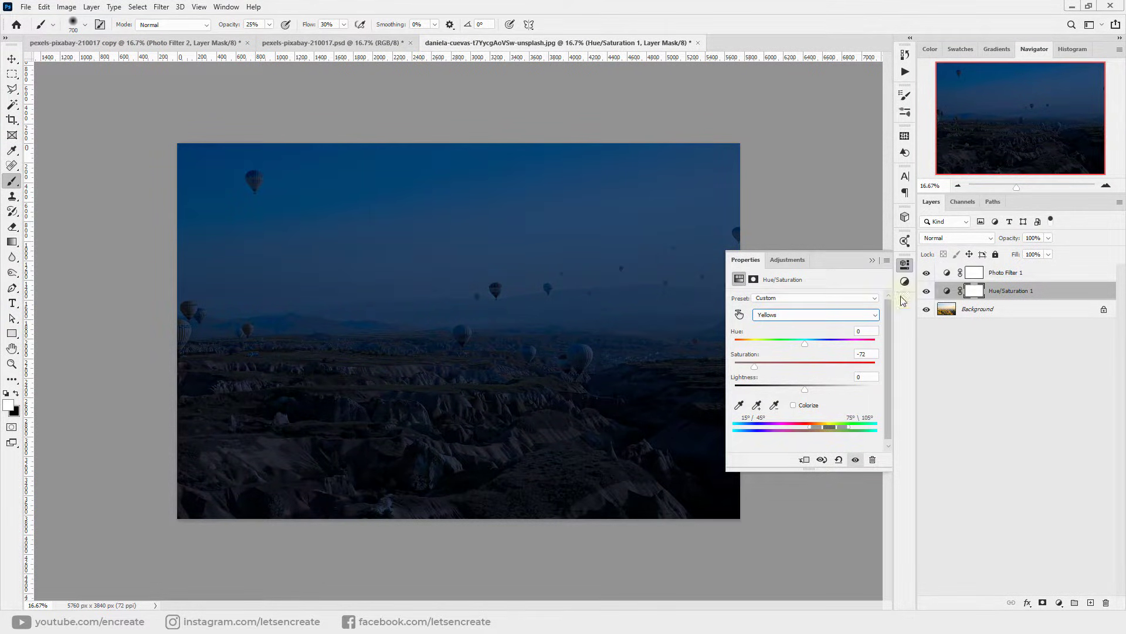
Change the balloon Photo Filter colour to a brighter blue.
{"action": "left_click", "coordinate": [946, 273]}
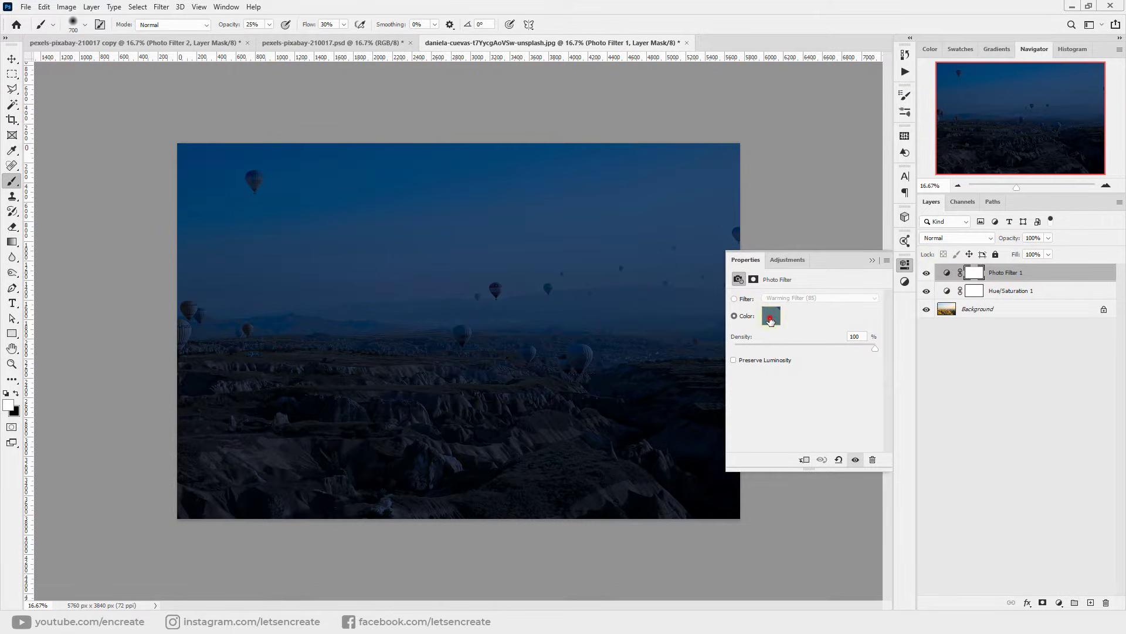
{"action": "left_click", "coordinate": [771, 316]}
{"action": "left_click_drag", "start_coordinate": [754, 182], "coordinate": [757, 181]}
{"action": "left_click", "coordinate": [889, 125]}
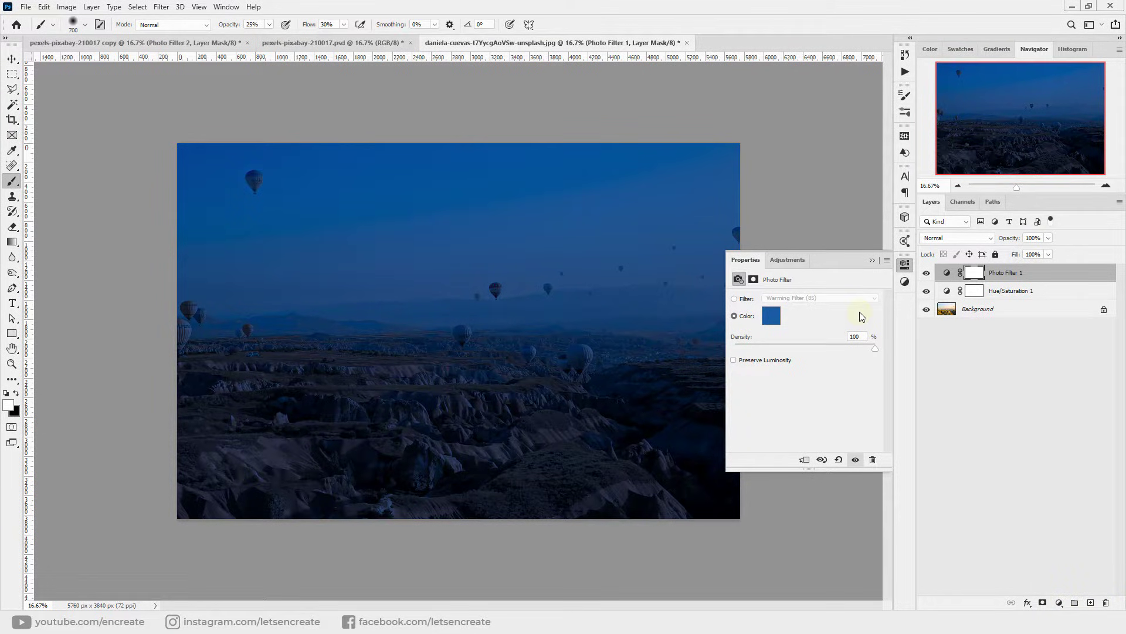
Add a Curves layer bent upward to brighten the balloons, then return to the alley photo.
{"action": "left_click", "coordinate": [1059, 603]}
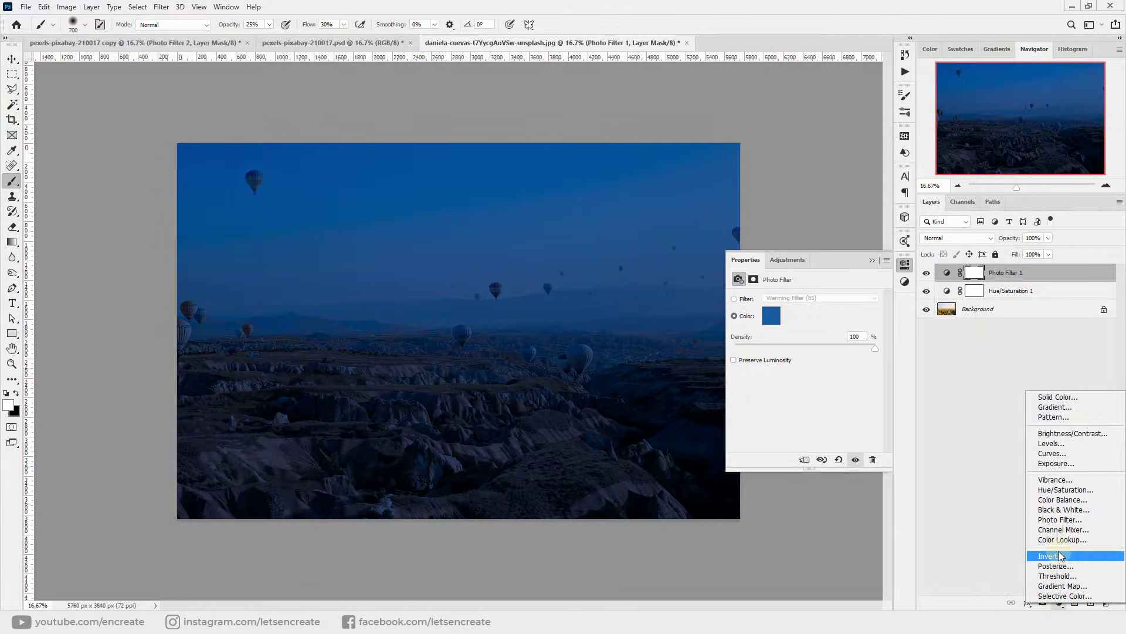
{"action": "left_click", "coordinate": [1051, 453]}
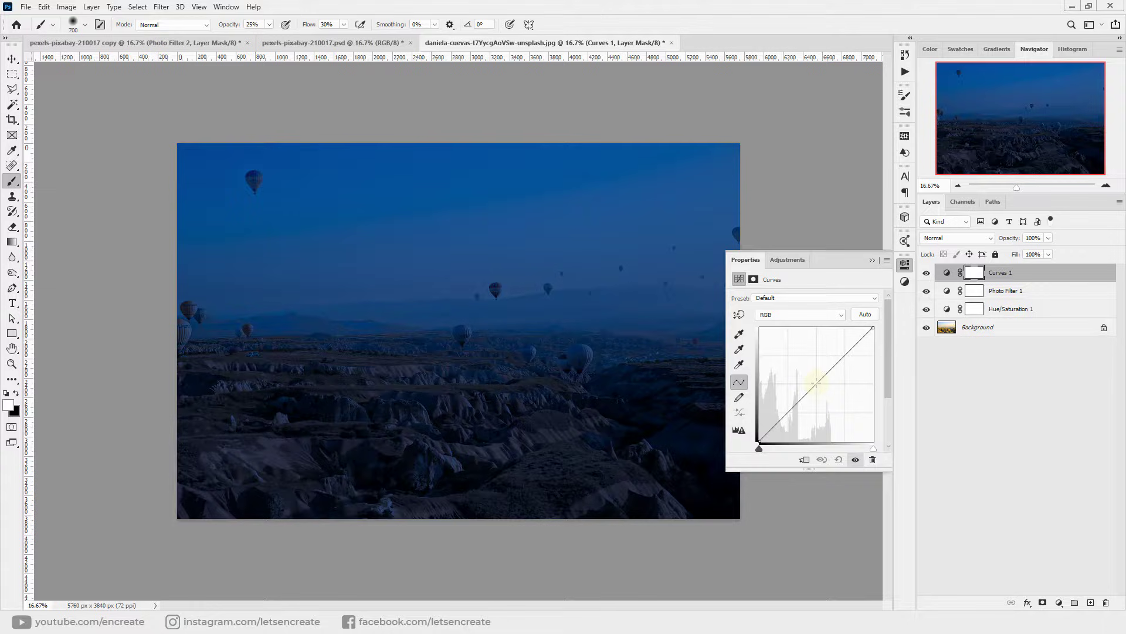
{"action": "left_click_drag", "start_coordinate": [816, 381], "coordinate": [812, 378]}
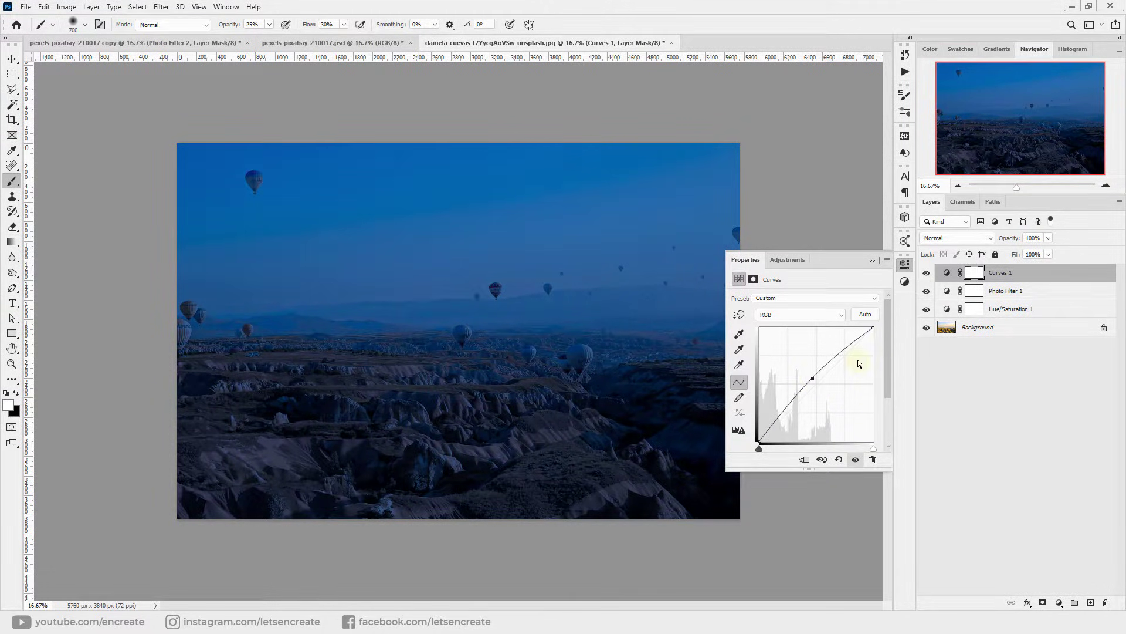
{"action": "left_click", "coordinate": [873, 259]}
{"action": "left_click", "coordinate": [340, 44]}
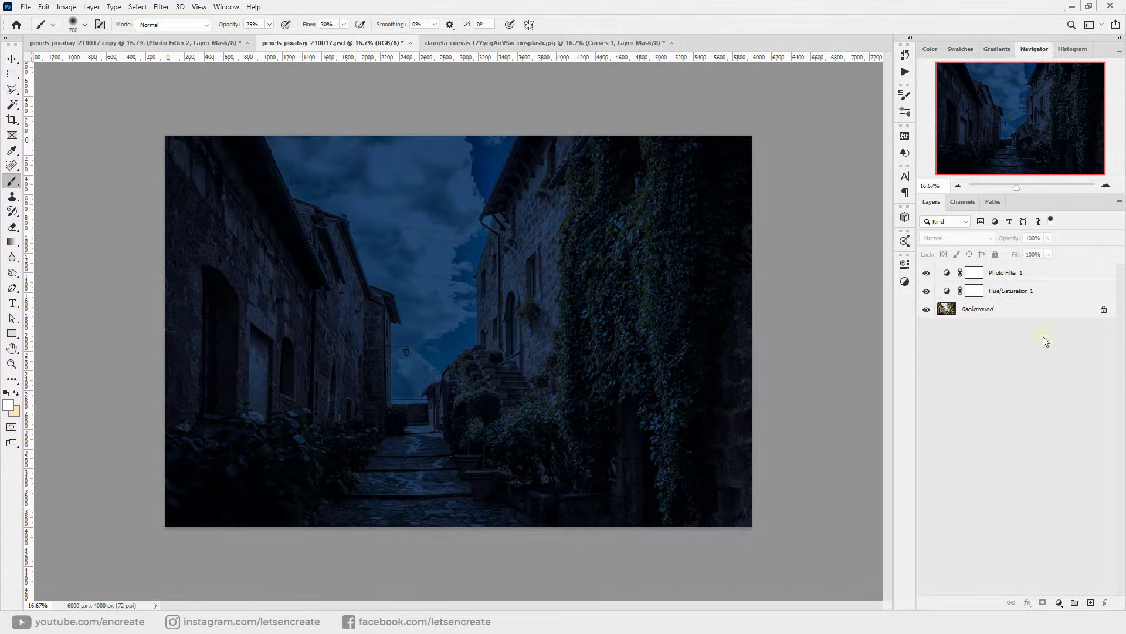
Group the Hue/Saturation and Photo Filter 1 layers and name the group 'night'.
{"action": "left_click", "coordinate": [1030, 290]}
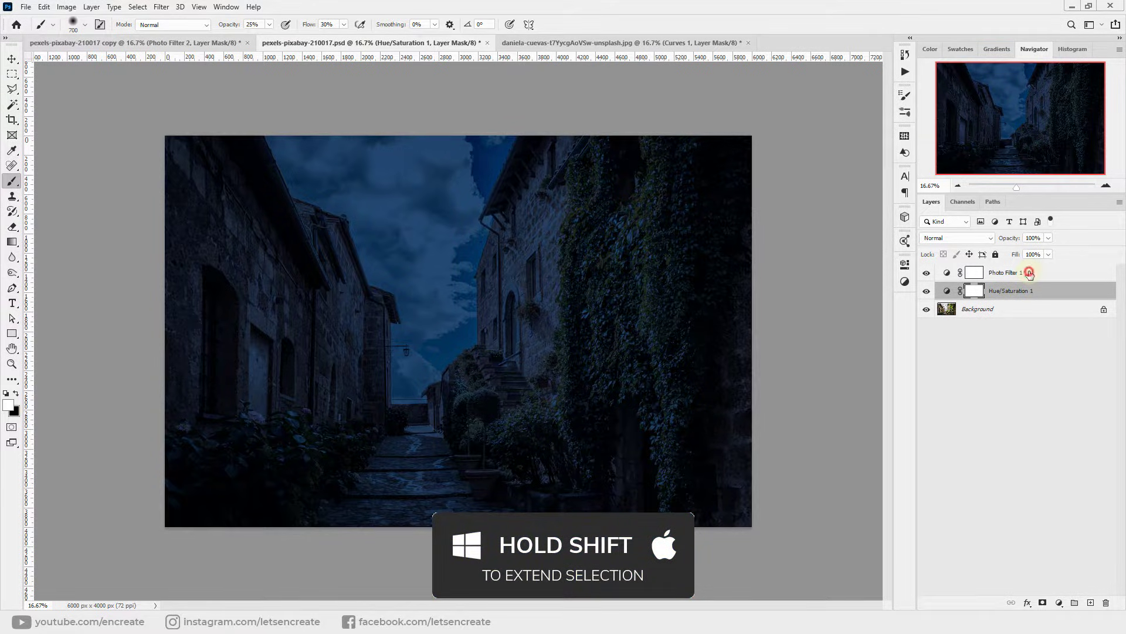
{"action": "left_click", "coordinate": [1029, 272], "text": "shift"}
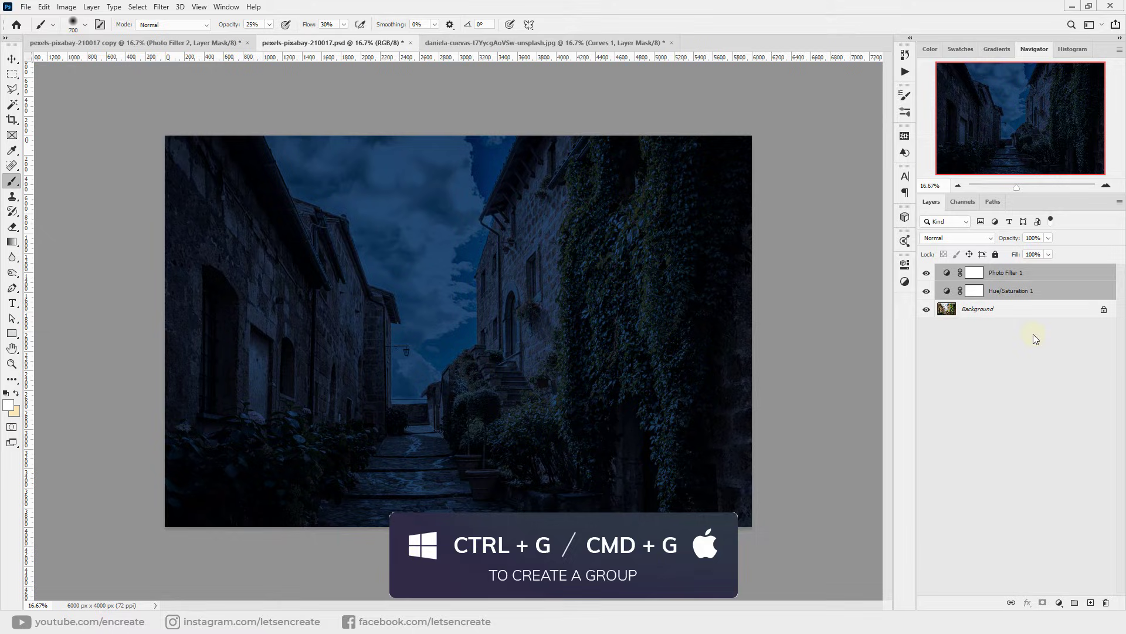
{"action": "key", "text": "ctrl+g"}
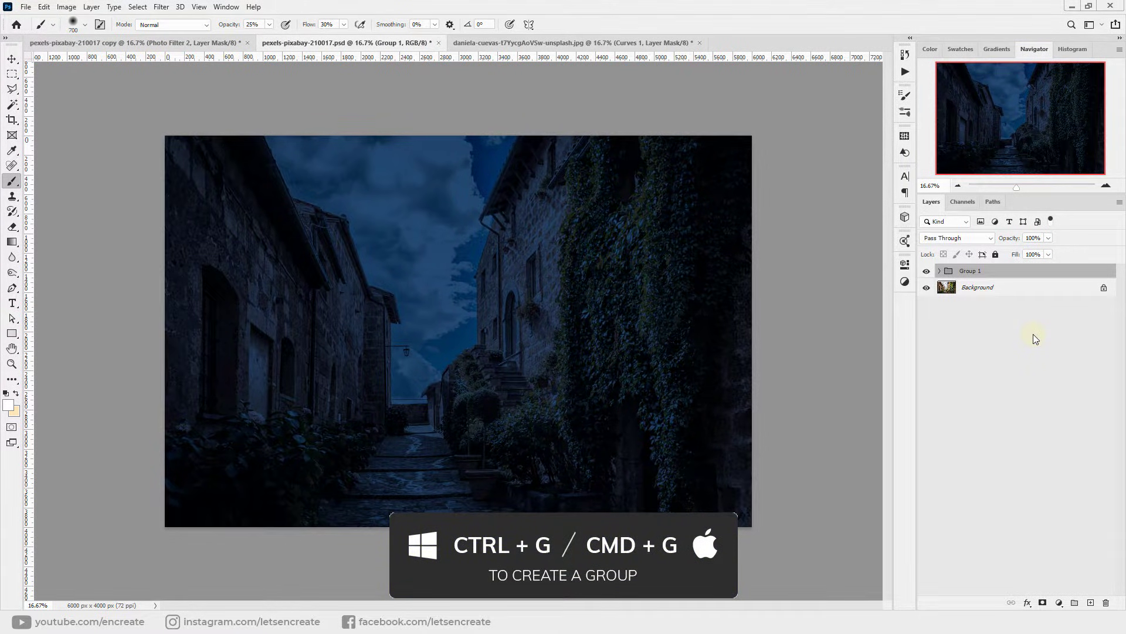
{"action": "double_click", "coordinate": [971, 271]}
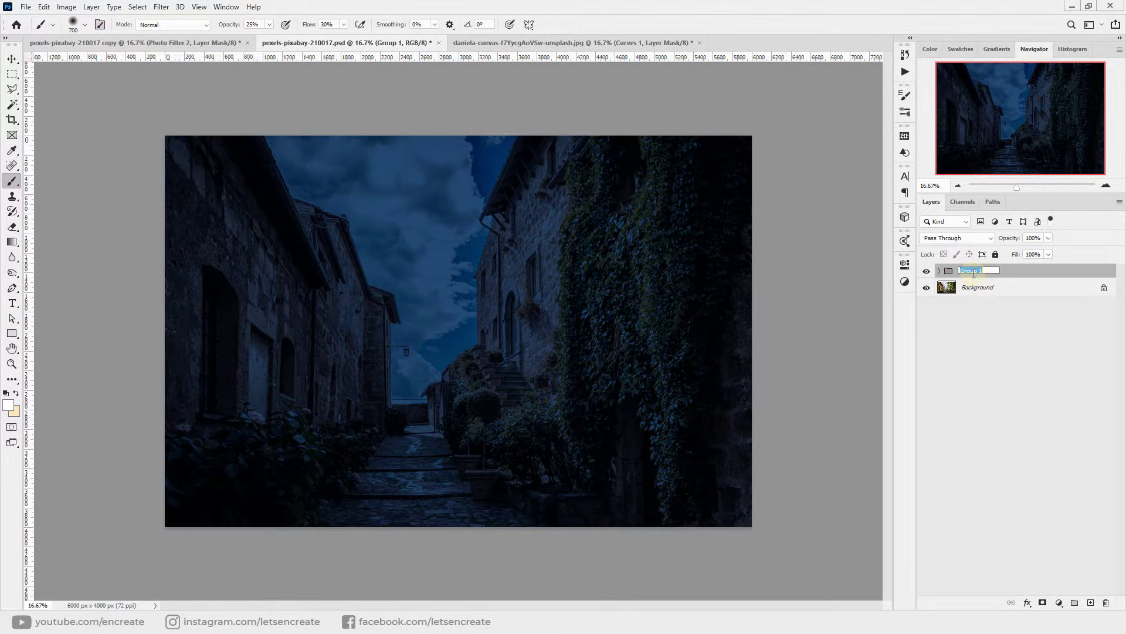
{"action": "type", "text": "night"}
{"action": "left_click", "coordinate": [993, 269]}
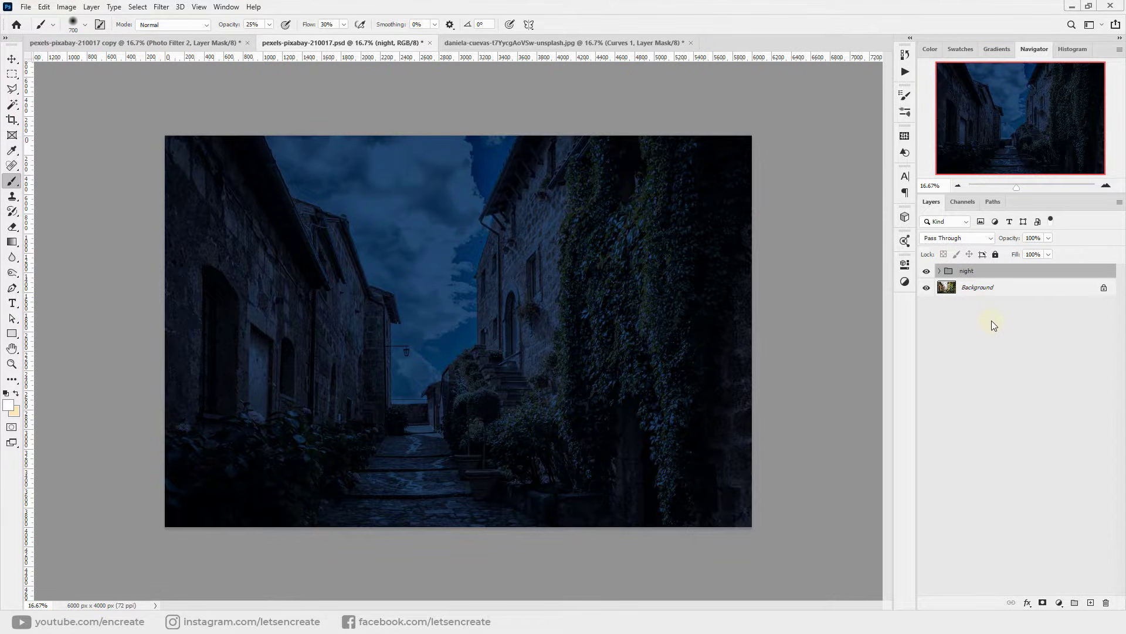
Duplicate the Background layer and move Background copy above the night group.
{"action": "left_click", "coordinate": [989, 289]}
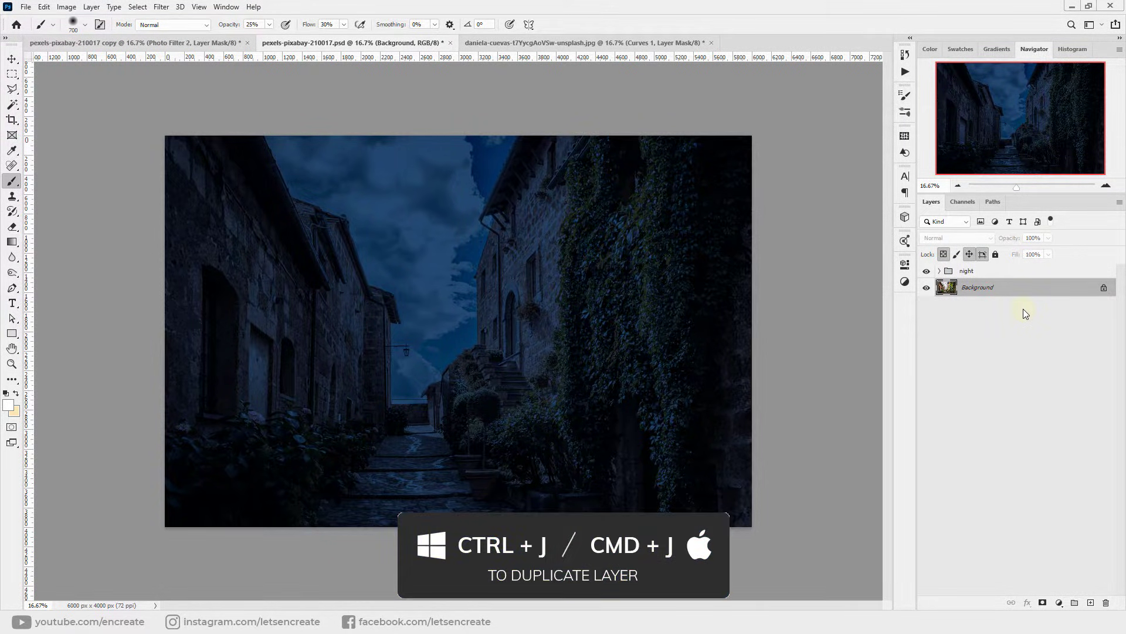
{"action": "key", "text": "ctrl+j"}
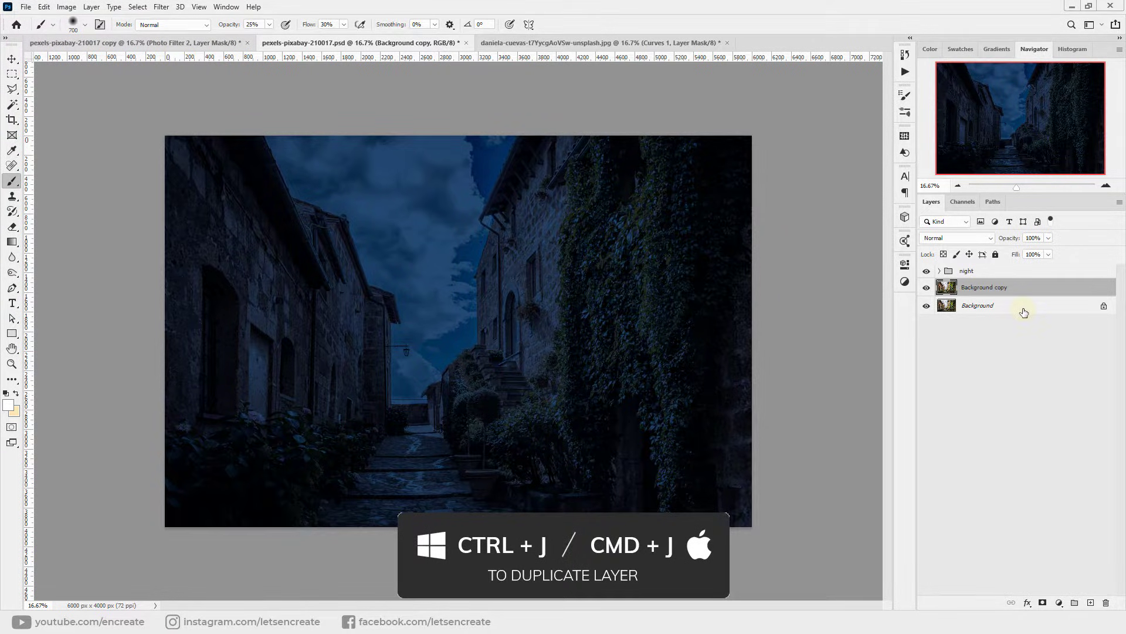
{"action": "left_click_drag", "start_coordinate": [986, 288], "coordinate": [966, 268]}
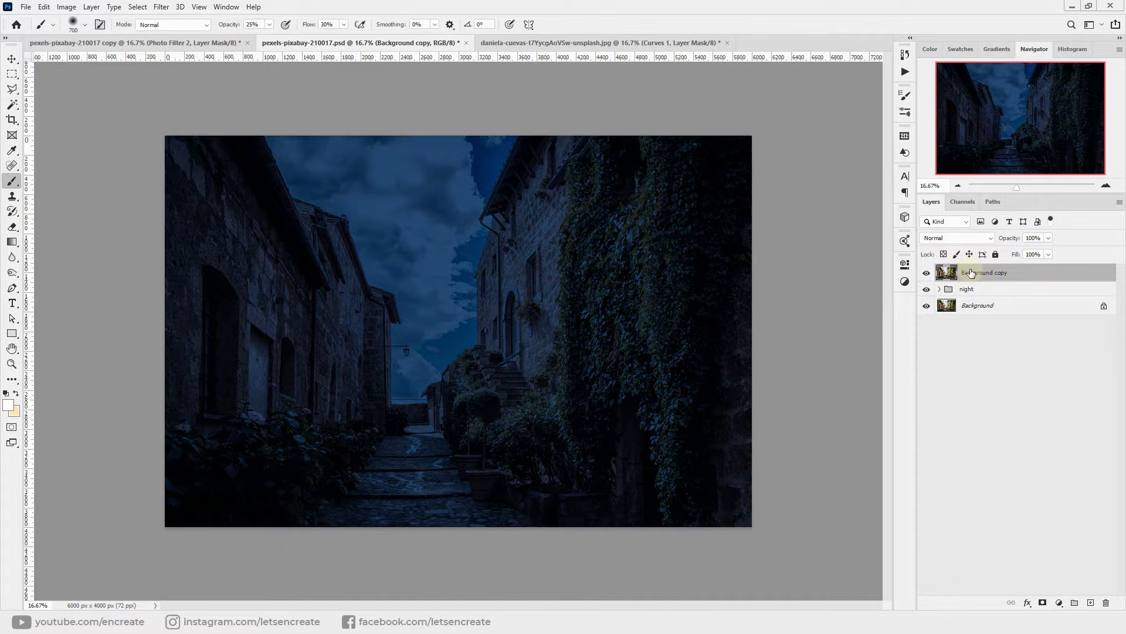
{"action": "left_click", "coordinate": [965, 290]}
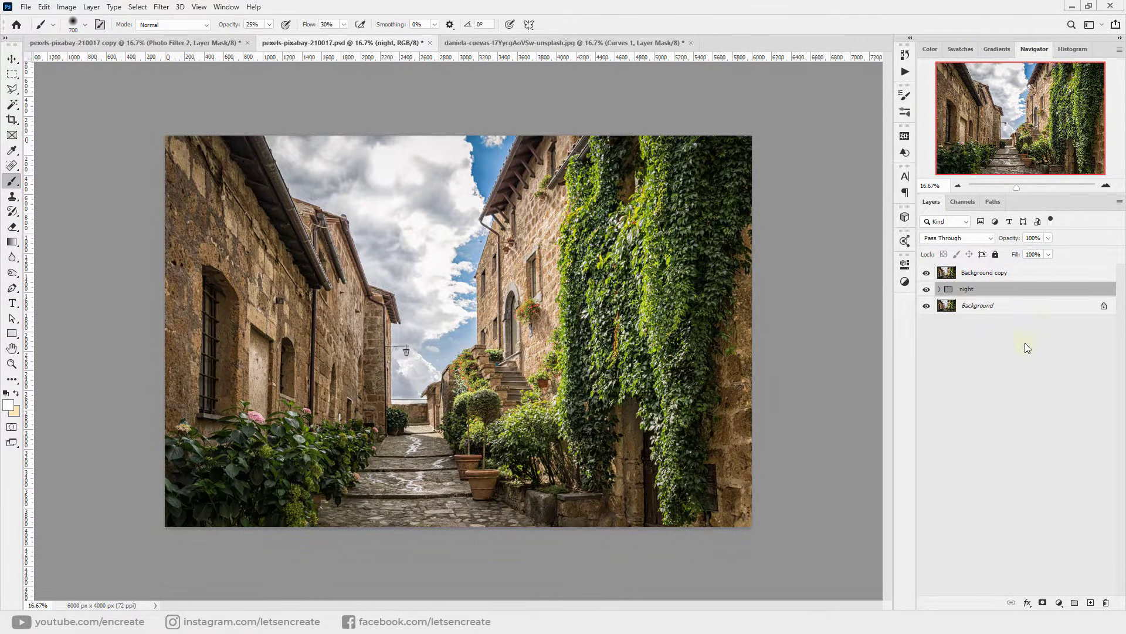
{"action": "left_click", "coordinate": [984, 272]}
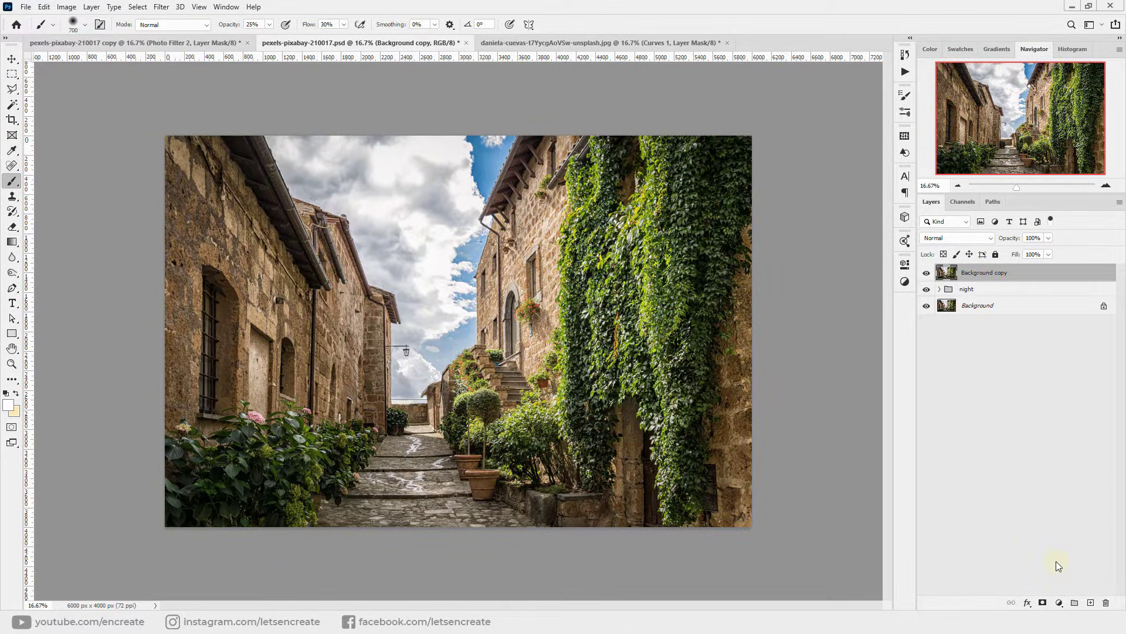
Add a Photo Filter adjustment using colour ffcd46 at 100% density.
{"action": "left_click", "coordinate": [1060, 599]}
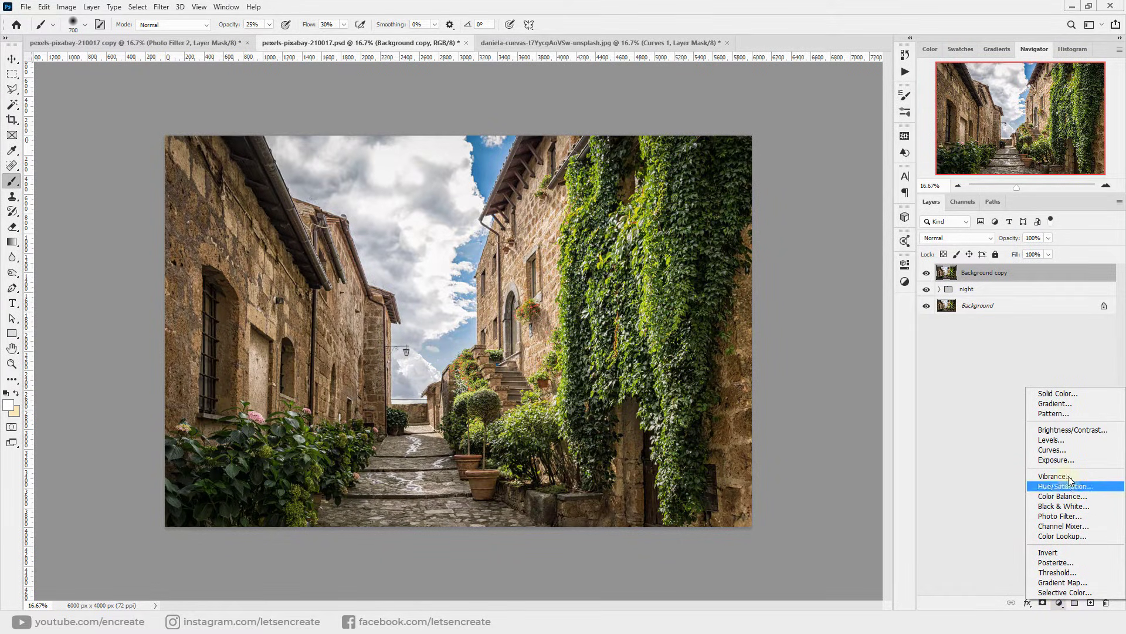
{"action": "left_click", "coordinate": [1059, 515]}
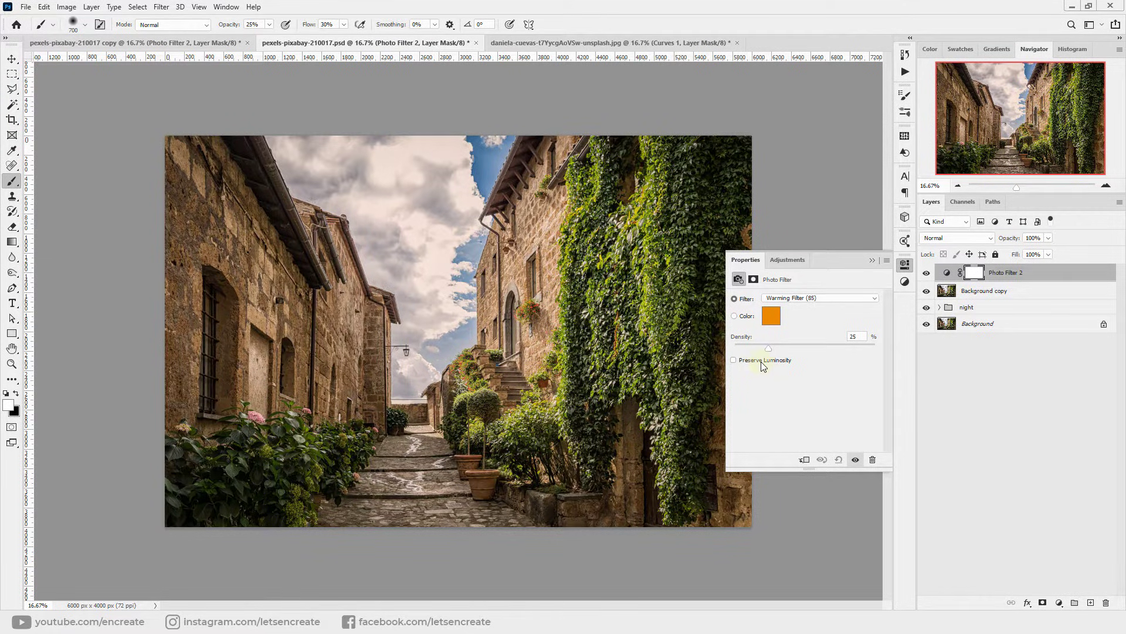
{"action": "left_click_drag", "start_coordinate": [767, 350], "coordinate": [901, 350]}
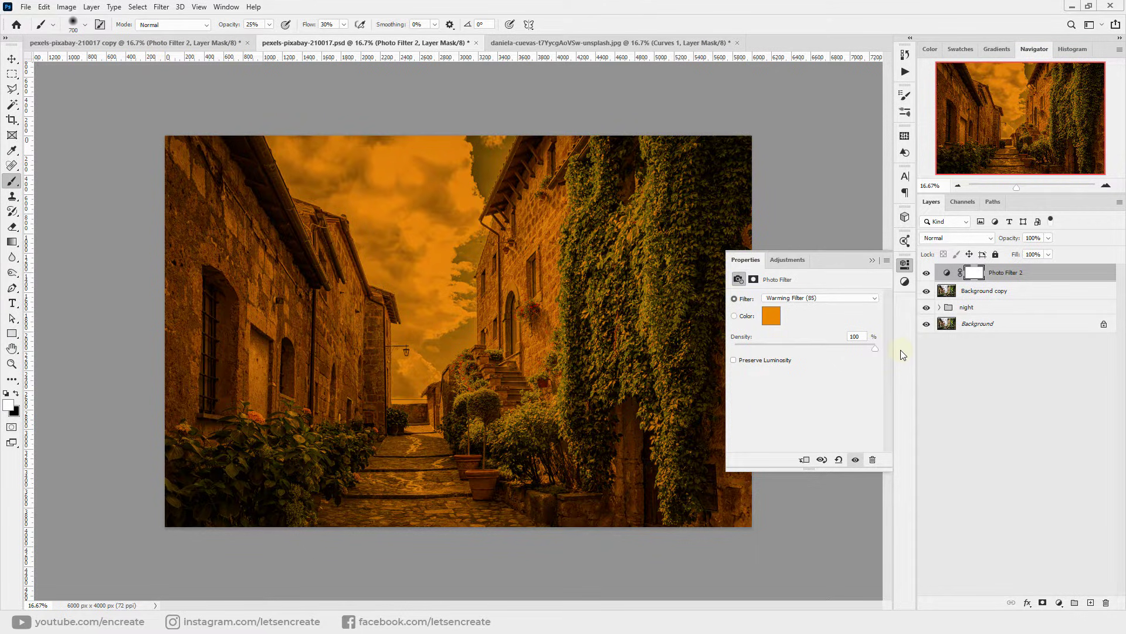
{"action": "left_click", "coordinate": [770, 316]}
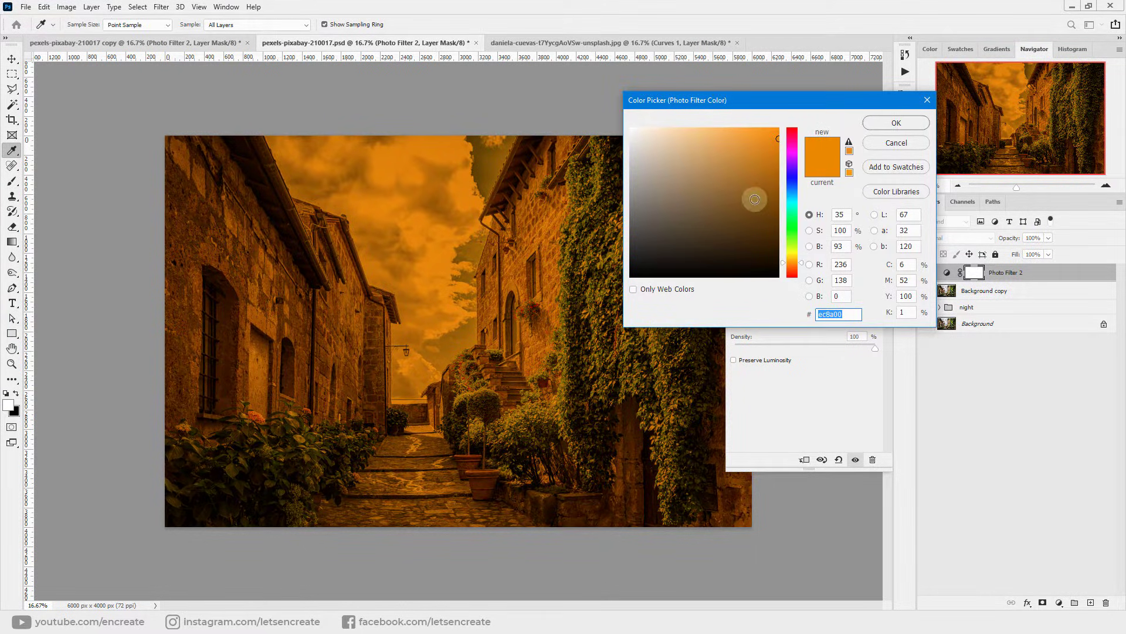
{"action": "left_click", "coordinate": [793, 259]}
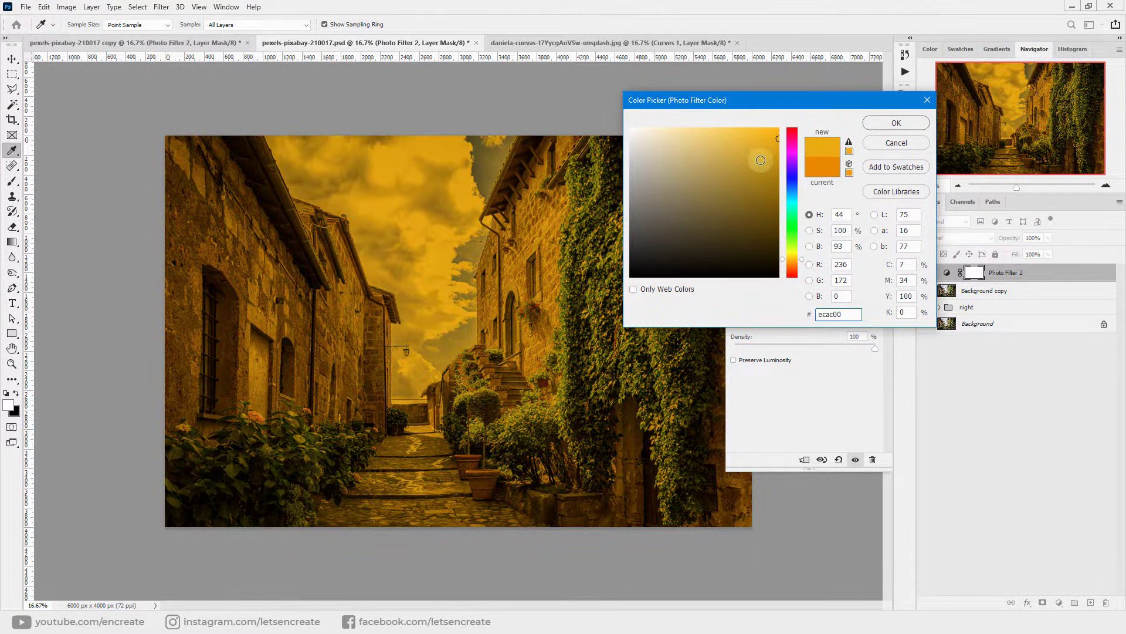
{"action": "left_click_drag", "start_coordinate": [756, 132], "coordinate": [738, 127]}
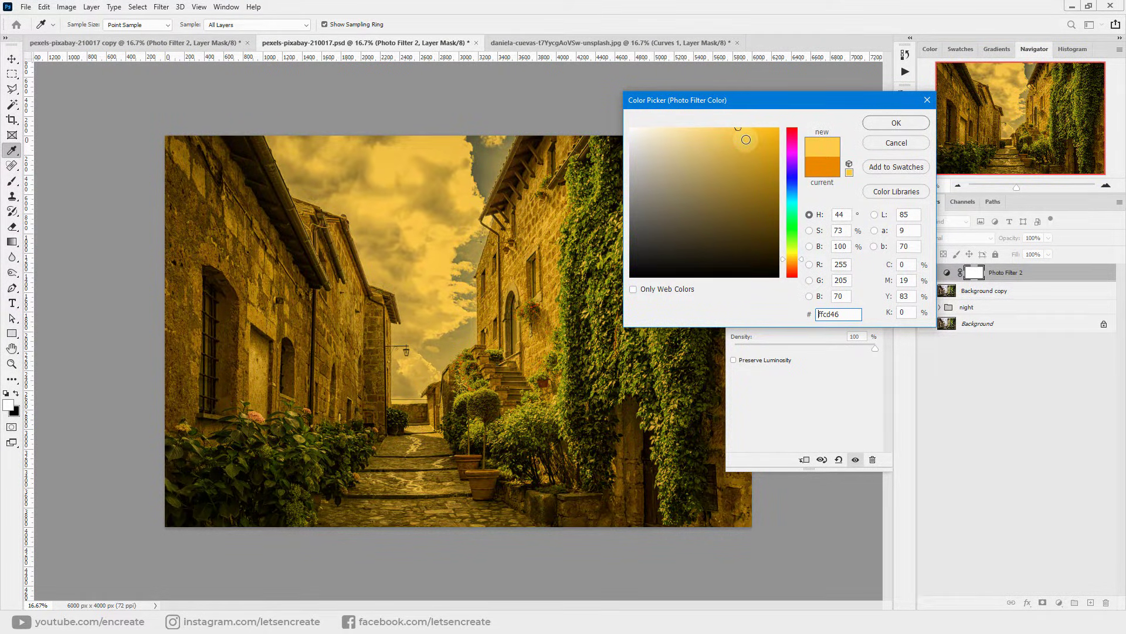
{"action": "left_click", "coordinate": [897, 123]}
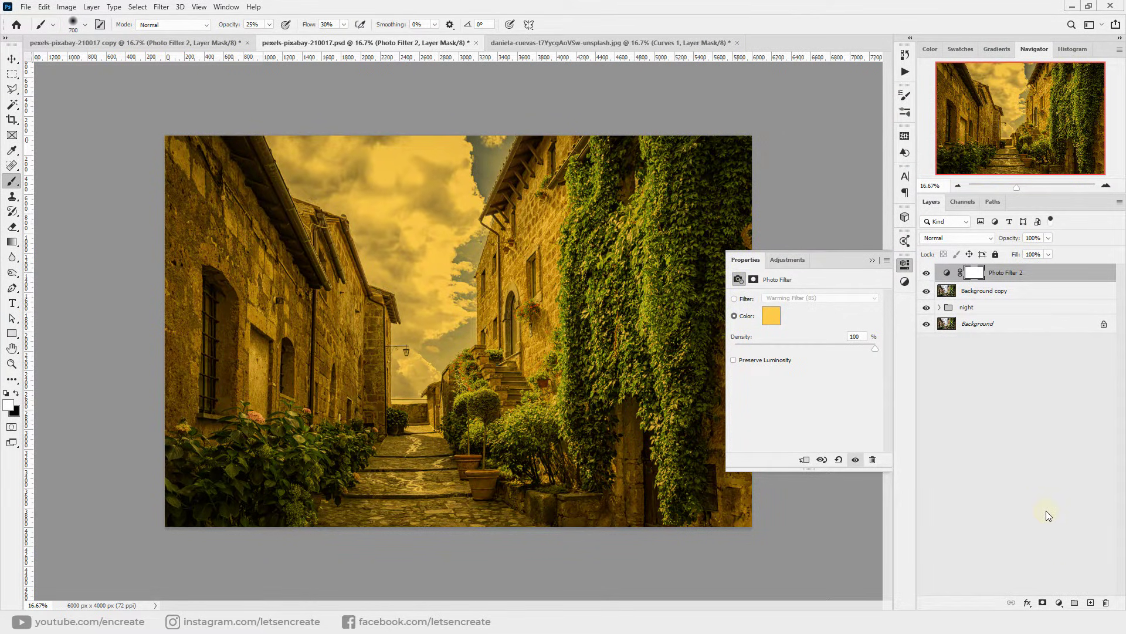
{"action": "left_click", "coordinate": [1059, 601]}
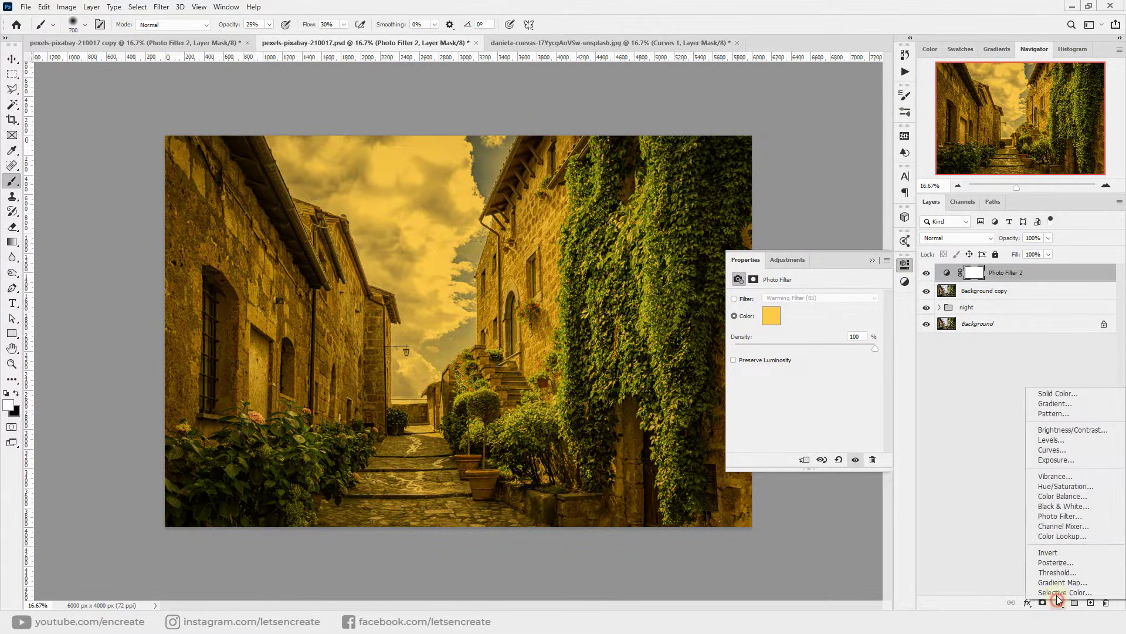
Add a brightening Curves layer and group it with Photo Filter 2 and Background copy as 'light'.
{"action": "left_click", "coordinate": [1044, 450]}
{"action": "left_click_drag", "start_coordinate": [817, 383], "coordinate": [812, 380]}
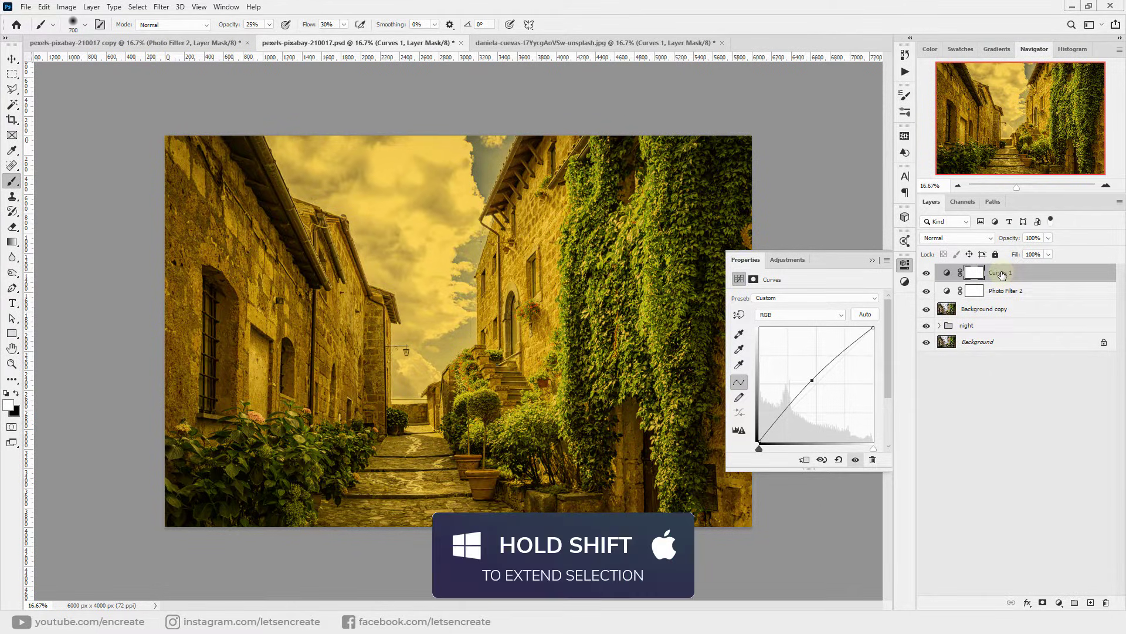
{"action": "left_click", "coordinate": [1007, 313], "text": "shift"}
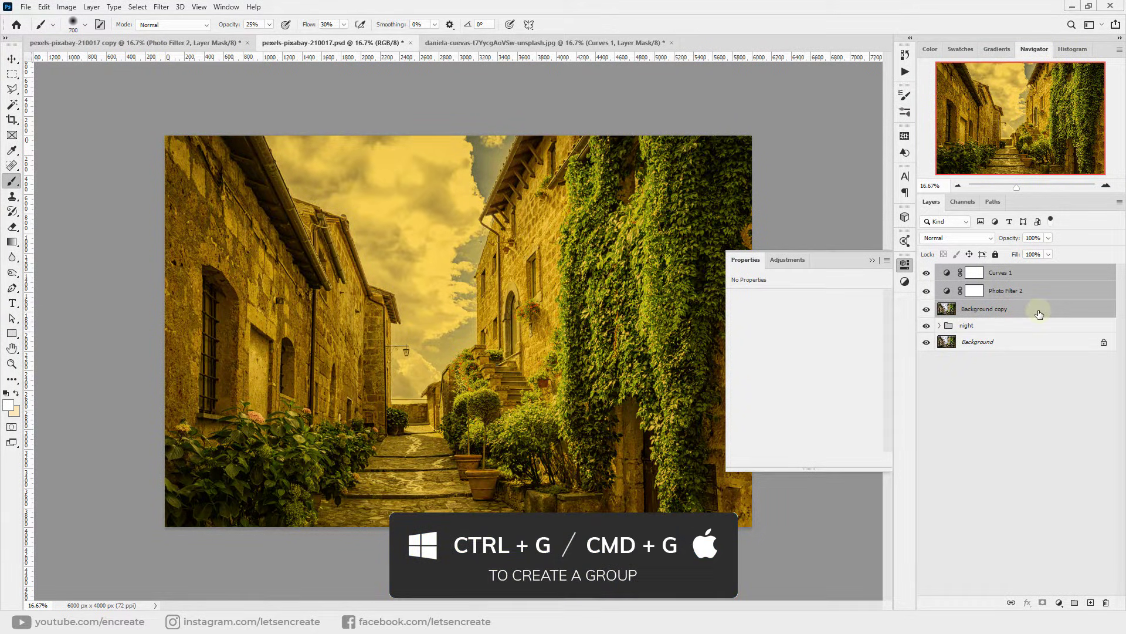
{"action": "key", "text": "ctrl+g"}
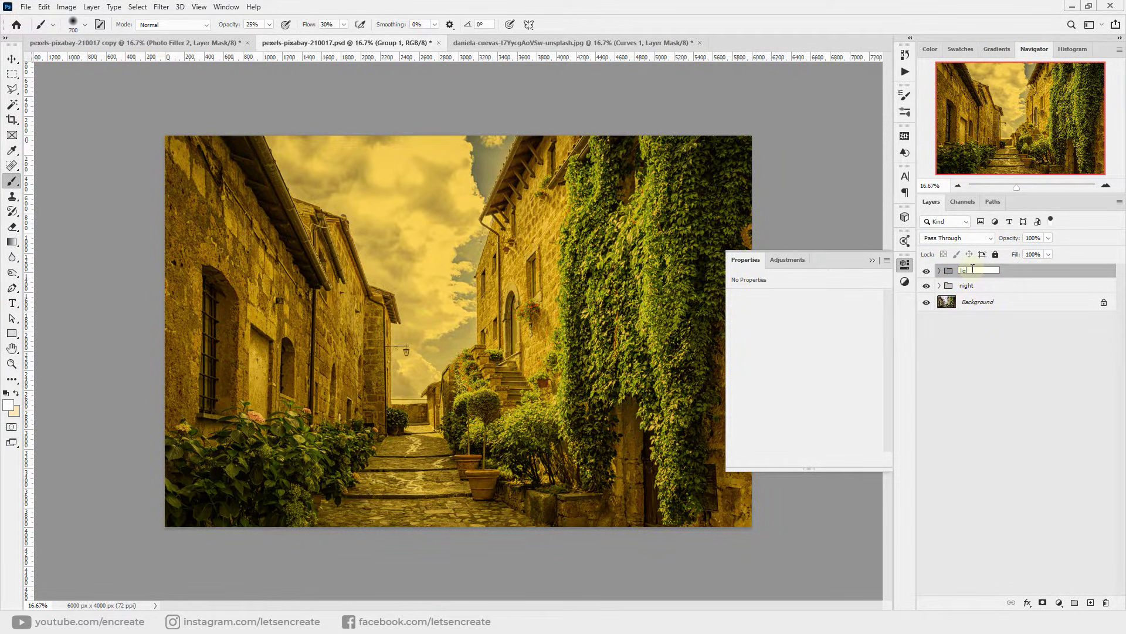
{"action": "left_click", "coordinate": [1016, 271]}
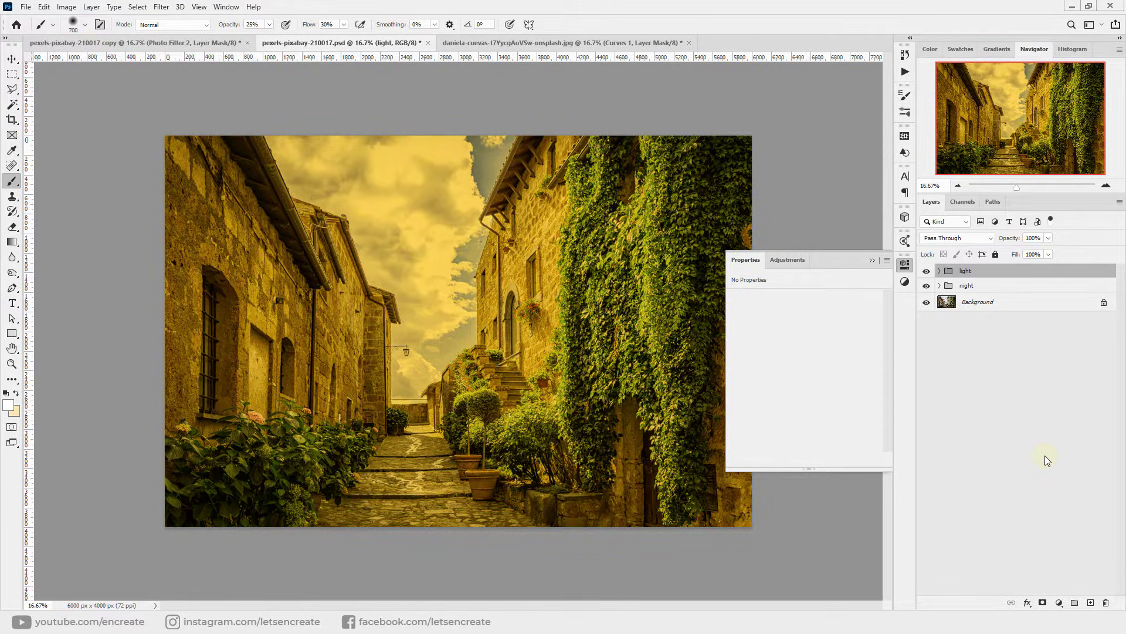
Give the light group a black mask and select the Soft Round Pressure Opacity and Flow brush.
{"action": "left_click", "coordinate": [1043, 603], "text": "alt"}
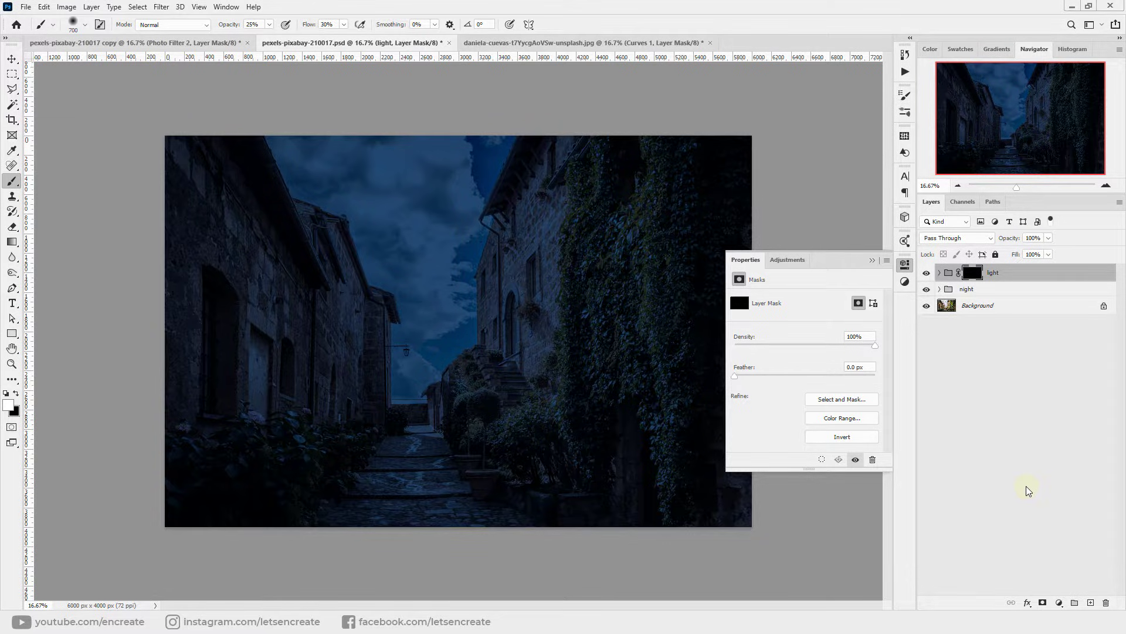
{"action": "left_click", "coordinate": [872, 260]}
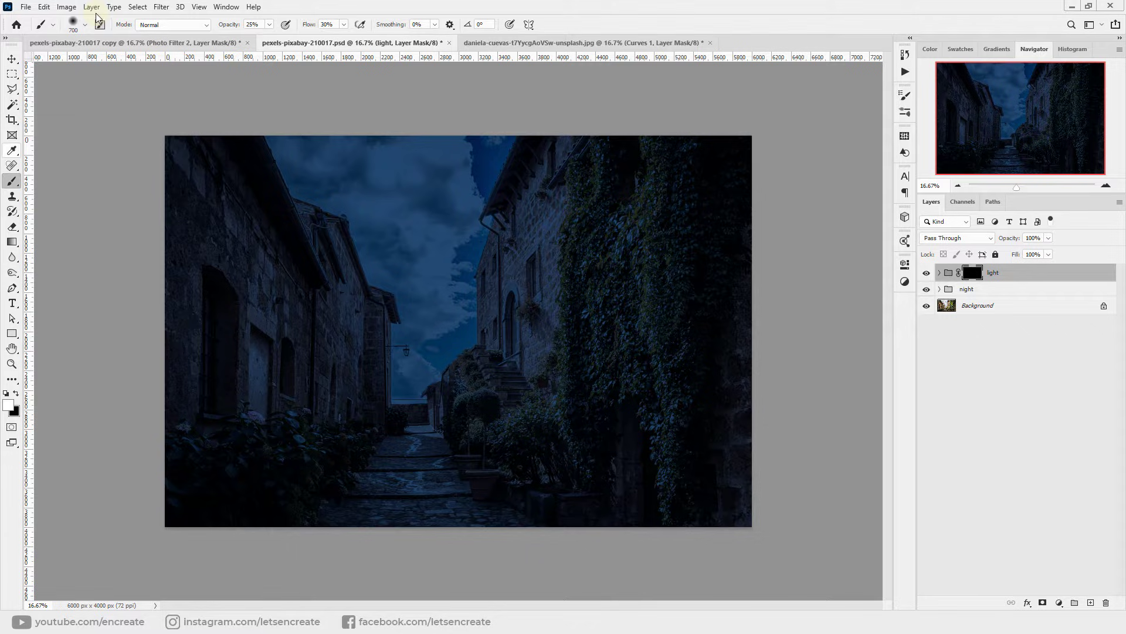
{"action": "left_click", "coordinate": [73, 24]}
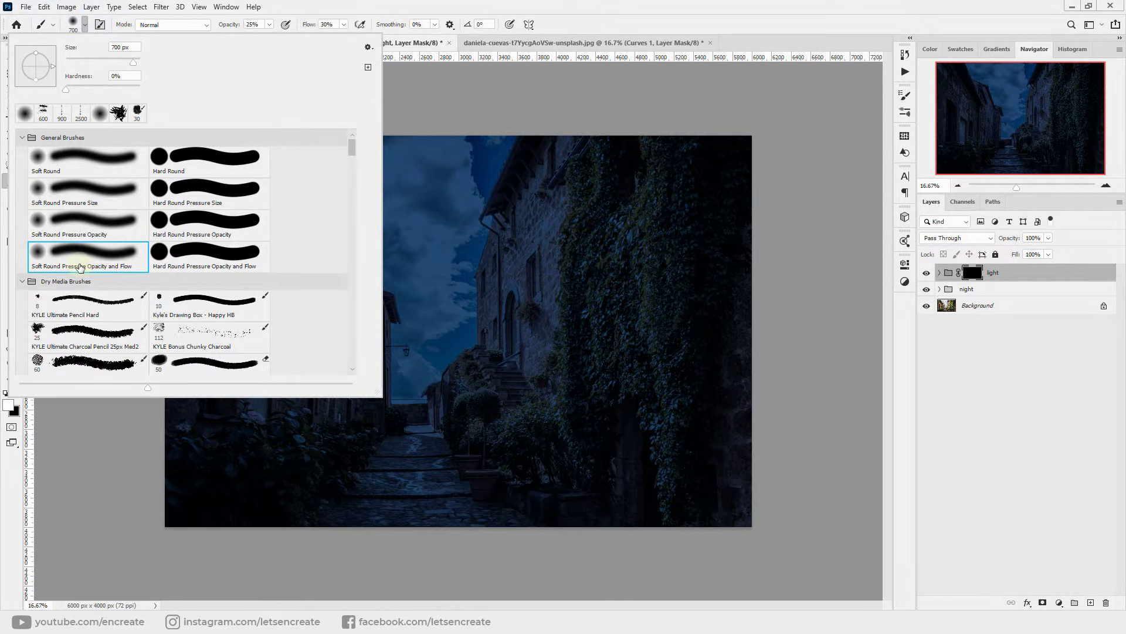
{"action": "left_click", "coordinate": [106, 260]}
{"action": "left_click", "coordinate": [600, 4]}
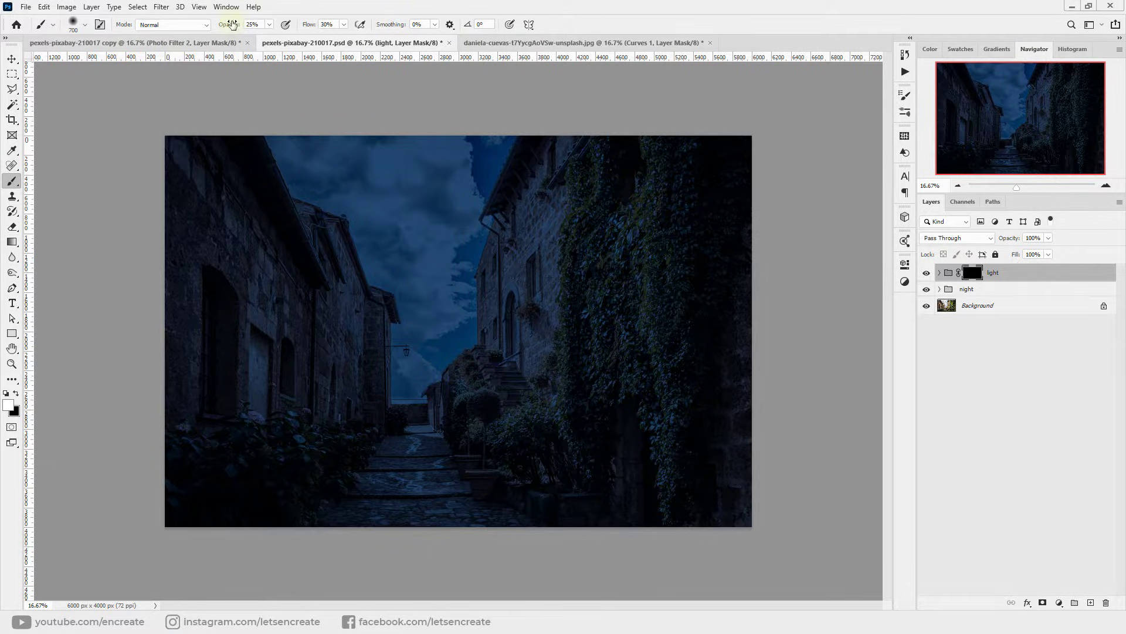
Raise brush opacity, set white as foreground, and compare the daytime and night versions.
{"action": "left_click_drag", "start_coordinate": [232, 24], "coordinate": [239, 27]}
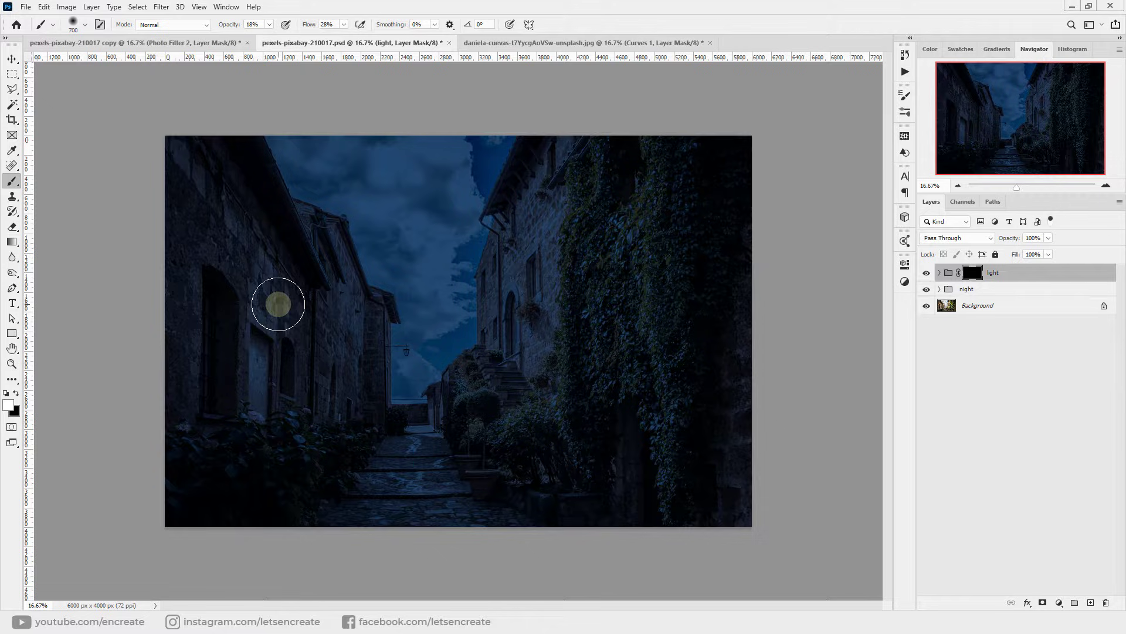
{"action": "left_click", "coordinate": [9, 408]}
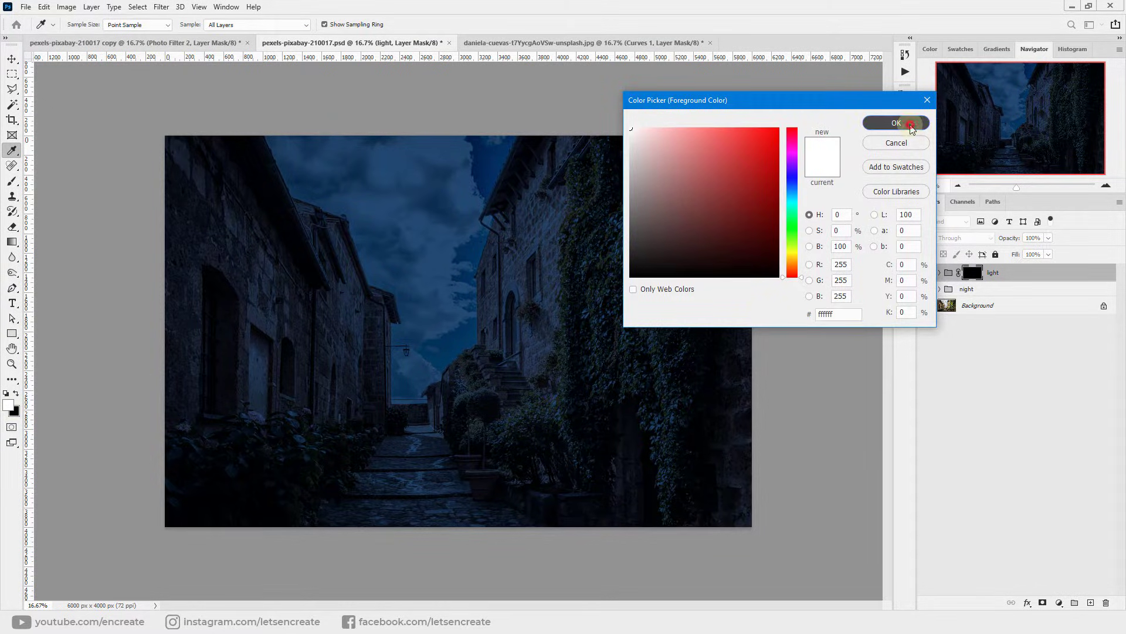
{"action": "left_click", "coordinate": [893, 118]}
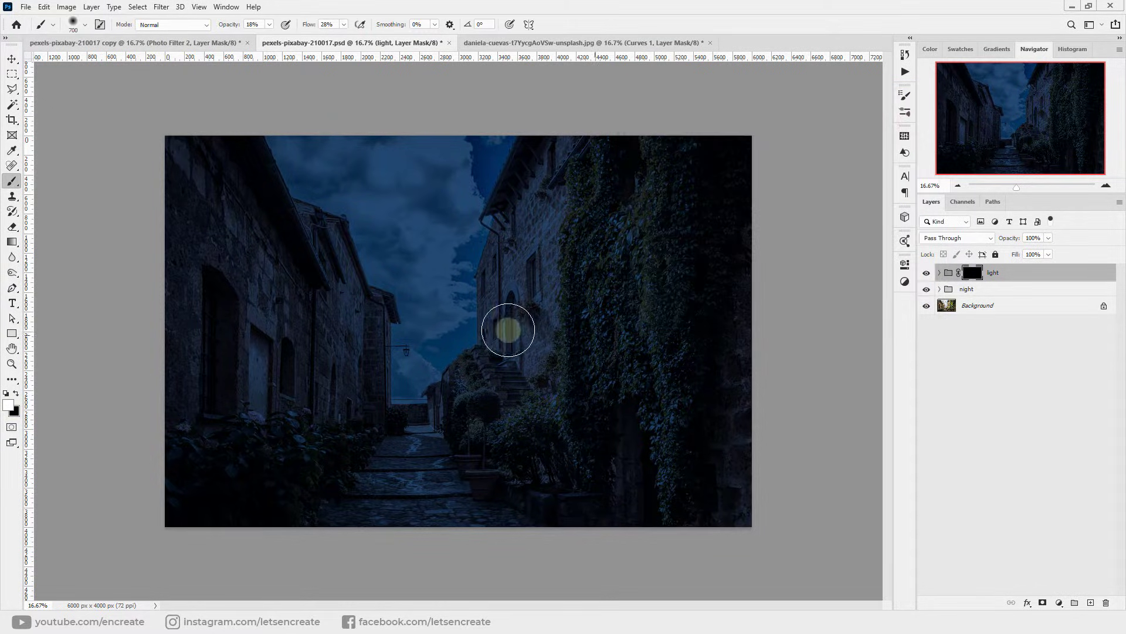
{"action": "left_click", "coordinate": [927, 308], "text": "alt"}
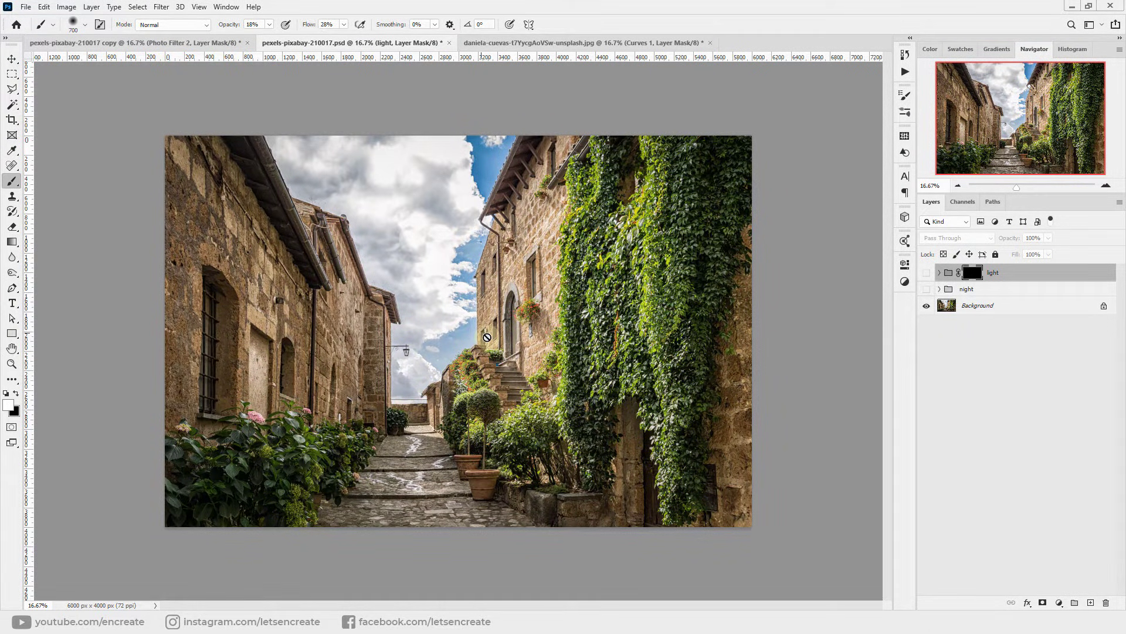
{"action": "left_click", "coordinate": [926, 305], "text": "alt"}
{"action": "left_click", "coordinate": [970, 276]}
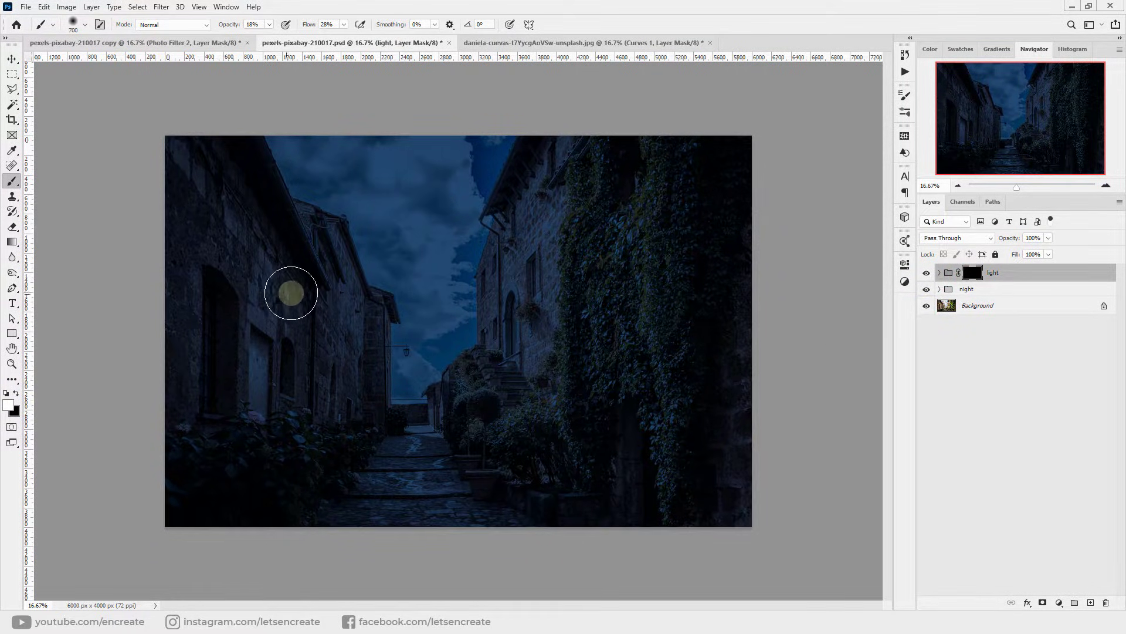
Paint warm glow on the left wall's roof eave, door area and upper wall.
{"action": "mouse_move", "coordinate": [283, 327]}
{"action": "left_mouse_down"}
{"action": "mouse_move", "coordinate": [286, 299]}
{"action": "mouse_move", "coordinate": [274, 298]}
{"action": "mouse_move", "coordinate": [275, 314]}
{"action": "mouse_move", "coordinate": [240, 279]}
{"action": "mouse_move", "coordinate": [281, 304]}
{"action": "mouse_move", "coordinate": [277, 294]}
{"action": "mouse_move", "coordinate": [286, 326]}
{"action": "mouse_move", "coordinate": [273, 301]}
{"action": "mouse_move", "coordinate": [270, 319]}
{"action": "mouse_move", "coordinate": [250, 253]}
{"action": "mouse_move", "coordinate": [281, 302]}
{"action": "mouse_move", "coordinate": [249, 296]}
{"action": "mouse_move", "coordinate": [276, 299]}
{"action": "left_mouse_up"}
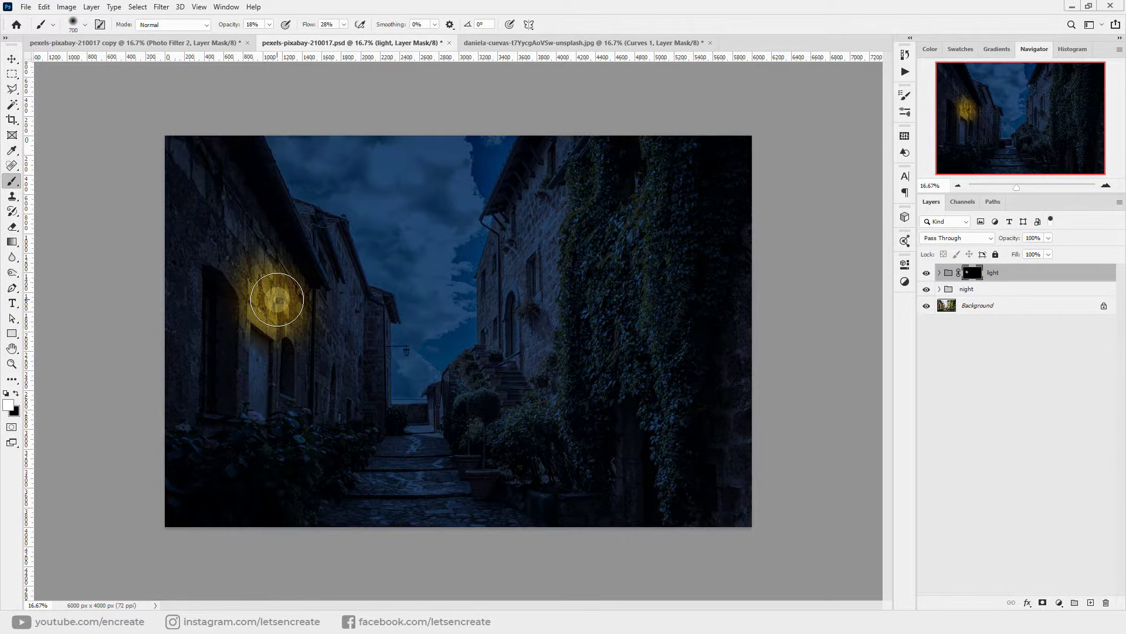
{"action": "key", "text": "ctrl+plus"}
{"action": "key", "text": "bracketleft"}
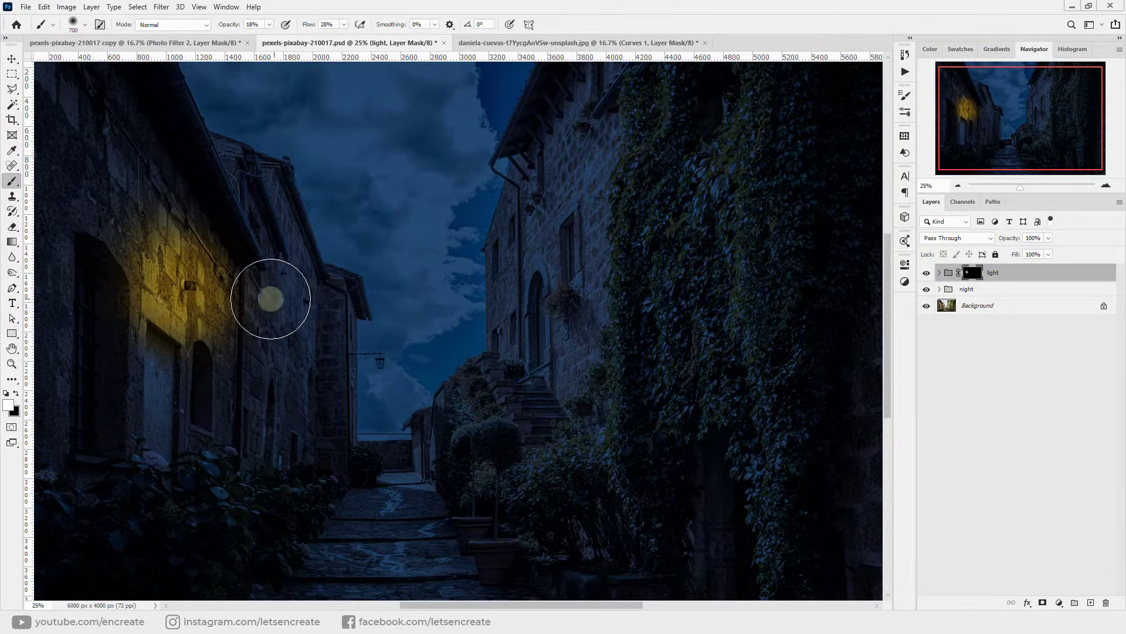
{"action": "key", "text": "bracketleft"}
{"action": "key", "text": "bracketleft"}
{"action": "key", "text": "bracketleft"}
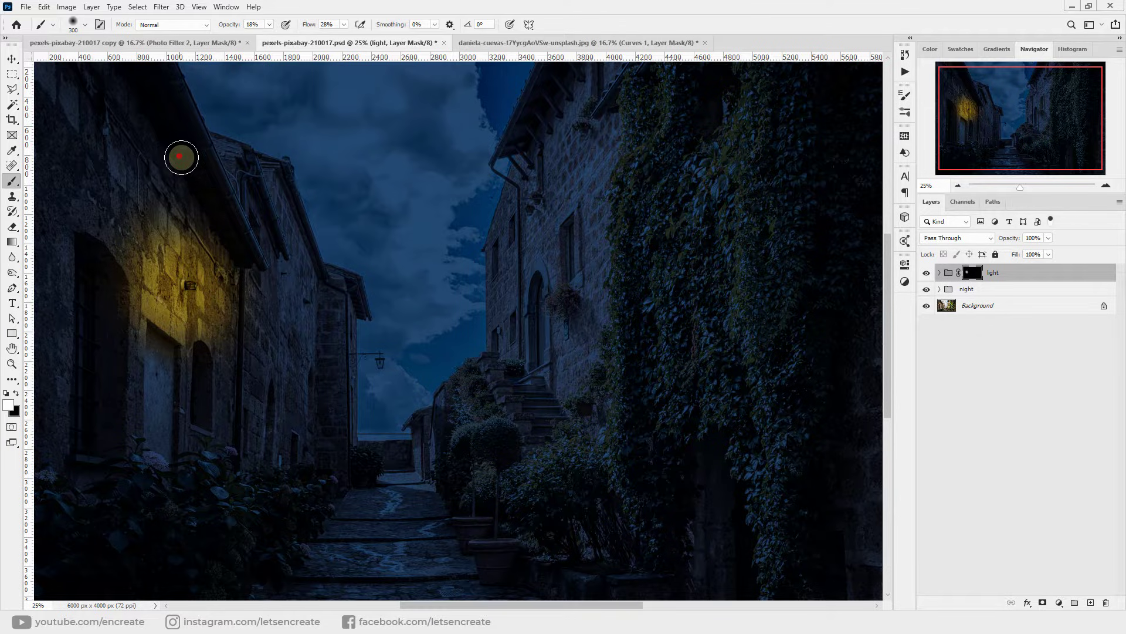
{"action": "mouse_move", "coordinate": [190, 157]}
{"action": "left_mouse_down"}
{"action": "mouse_move", "coordinate": [248, 266]}
{"action": "mouse_move", "coordinate": [174, 124]}
{"action": "mouse_move", "coordinate": [190, 138]}
{"action": "mouse_move", "coordinate": [184, 114]}
{"action": "mouse_move", "coordinate": [215, 212]}
{"action": "mouse_move", "coordinate": [170, 121]}
{"action": "mouse_move", "coordinate": [185, 125]}
{"action": "mouse_move", "coordinate": [254, 261]}
{"action": "mouse_move", "coordinate": [183, 165]}
{"action": "left_mouse_up"}
{"action": "key", "text": "bracketleft"}
{"action": "key", "text": "bracketleft"}
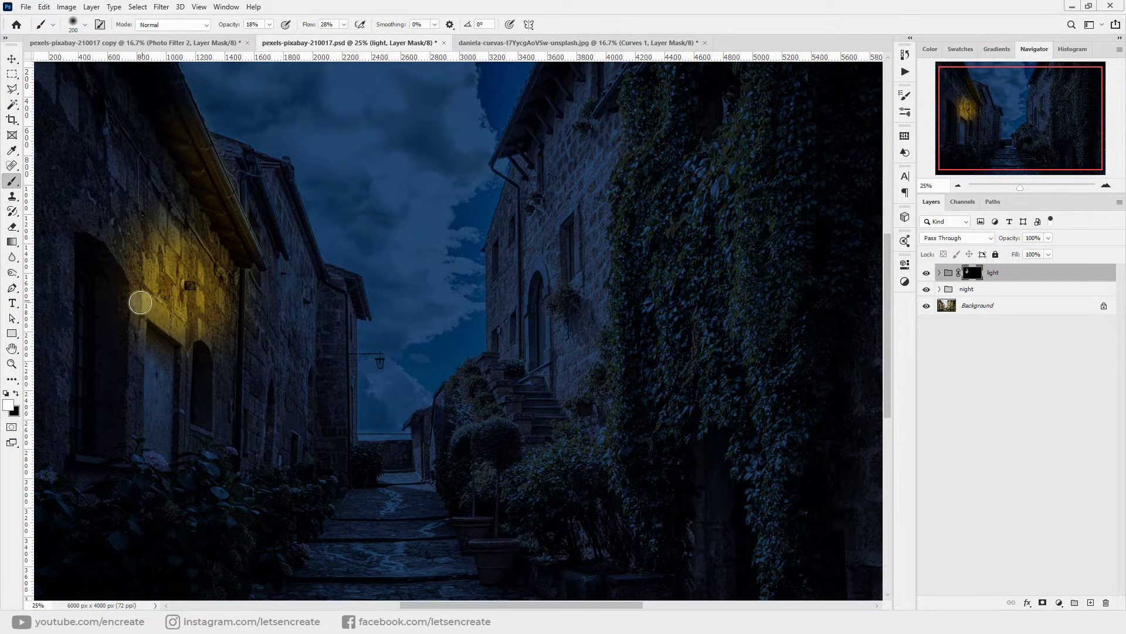
{"action": "mouse_move", "coordinate": [140, 303]}
{"action": "left_mouse_down"}
{"action": "mouse_move", "coordinate": [131, 463]}
{"action": "mouse_move", "coordinate": [210, 287]}
{"action": "mouse_move", "coordinate": [186, 417]}
{"action": "mouse_move", "coordinate": [187, 321]}
{"action": "left_mouse_up"}
{"action": "key", "text": "bracketright"}
{"action": "key", "text": "bracketright"}
{"action": "key", "text": "bracketright"}
{"action": "key", "text": "bracketright"}
{"action": "key", "text": "bracketright"}
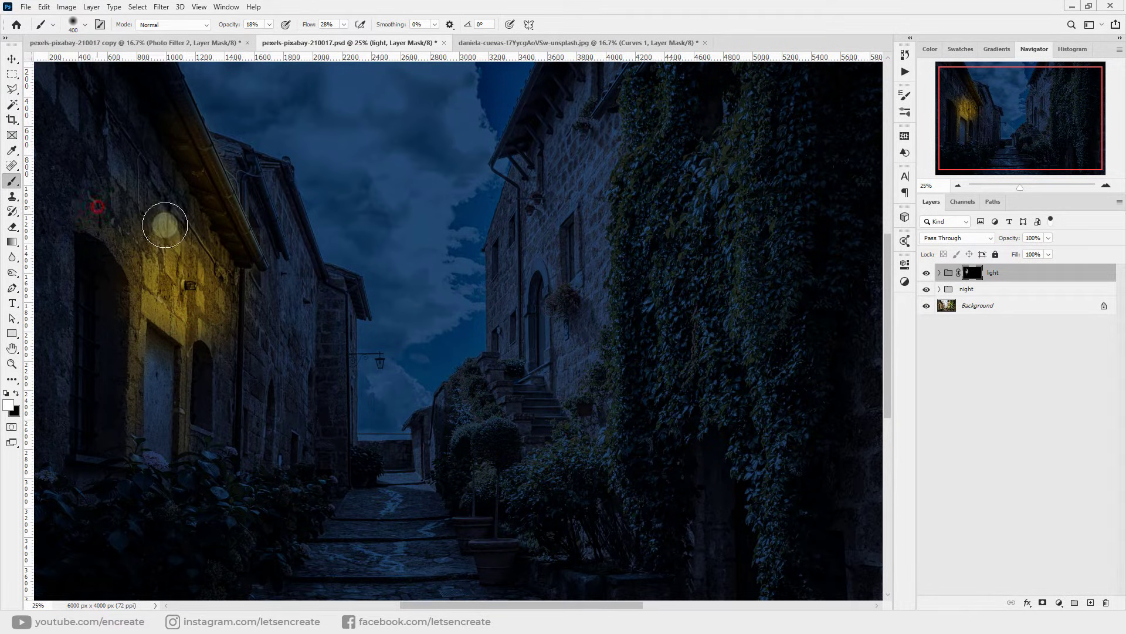
{"action": "mouse_move", "coordinate": [164, 224]}
{"action": "left_mouse_down"}
{"action": "mouse_move", "coordinate": [108, 192]}
{"action": "mouse_move", "coordinate": [176, 224]}
{"action": "mouse_move", "coordinate": [128, 209]}
{"action": "mouse_move", "coordinate": [118, 166]}
{"action": "mouse_move", "coordinate": [207, 284]}
{"action": "mouse_move", "coordinate": [213, 317]}
{"action": "mouse_move", "coordinate": [175, 282]}
{"action": "mouse_move", "coordinate": [157, 208]}
{"action": "mouse_move", "coordinate": [129, 224]}
{"action": "mouse_move", "coordinate": [115, 192]}
{"action": "left_mouse_up"}
{"action": "key", "text": "bracketright"}
{"action": "key", "text": "bracketright"}
Paint more light down the left wall, then remove glow from the plants below in black.
{"action": "scroll", "coordinate": [432, 578], "scroll_direction": "down", "scroll_amount": 1}
{"action": "scroll", "coordinate": [354, 460], "scroll_direction": "left", "scroll_amount": 3}
{"action": "key", "text": "bracketleft"}
{"action": "key", "text": "bracketleft"}
{"action": "key", "text": "bracketleft"}
{"action": "key", "text": "bracketleft"}
{"action": "key", "text": "bracketleft"}
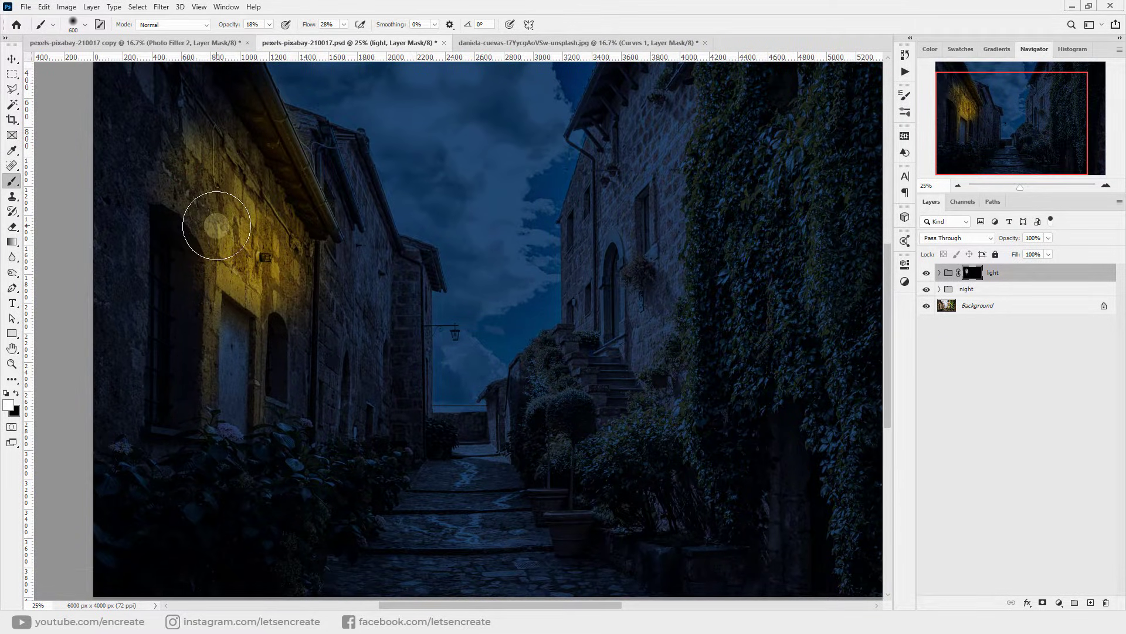
{"action": "key", "text": "bracketright"}
{"action": "key", "text": "bracketright"}
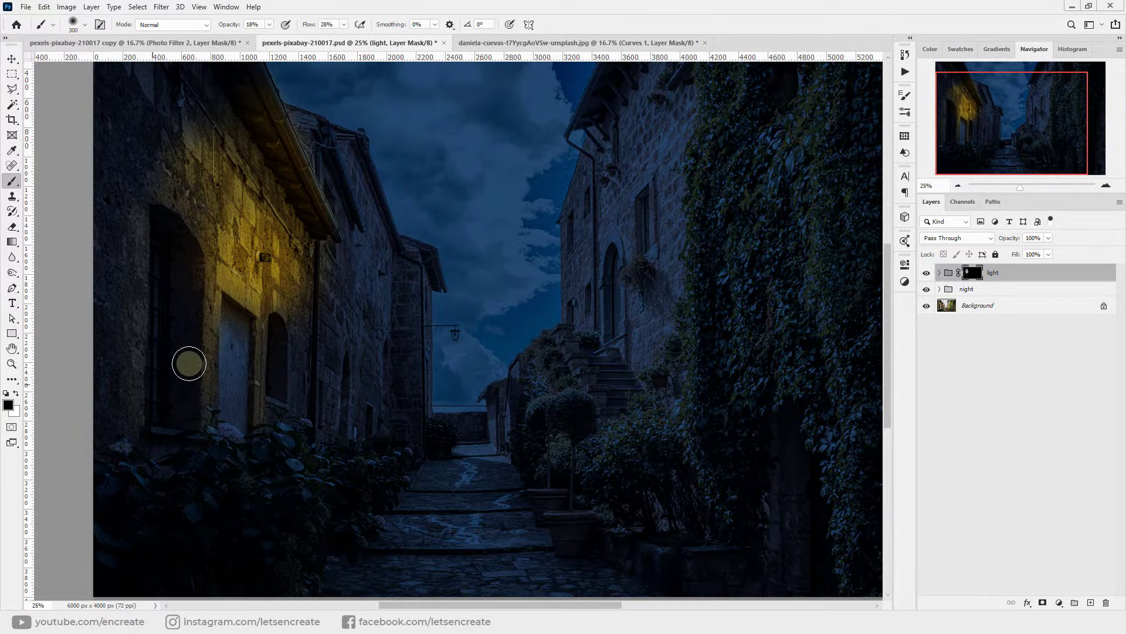
{"action": "mouse_move", "coordinate": [140, 241]}
{"action": "left_mouse_down"}
{"action": "mouse_move", "coordinate": [132, 427]}
{"action": "mouse_move", "coordinate": [126, 283]}
{"action": "mouse_move", "coordinate": [129, 375]}
{"action": "mouse_move", "coordinate": [134, 269]}
{"action": "mouse_move", "coordinate": [128, 456]}
{"action": "mouse_move", "coordinate": [145, 255]}
{"action": "mouse_move", "coordinate": [133, 466]}
{"action": "left_mouse_up"}
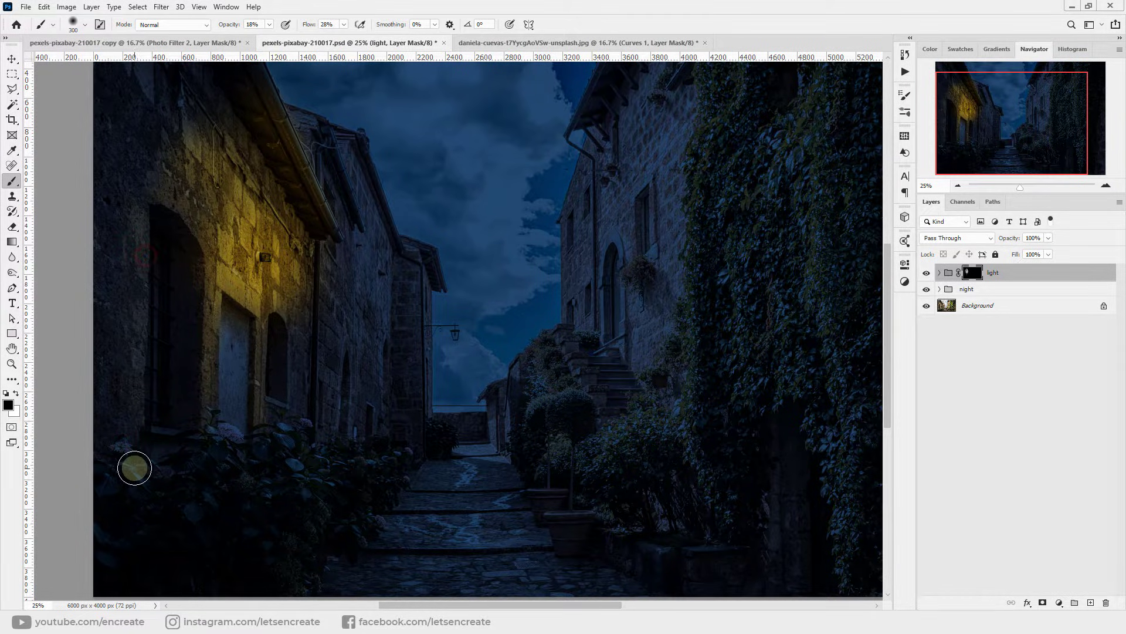
{"action": "key", "text": "x"}
{"action": "key", "text": "bracketright"}
{"action": "key", "text": "bracketright"}
{"action": "key", "text": "bracketright"}
{"action": "key", "text": "x"}
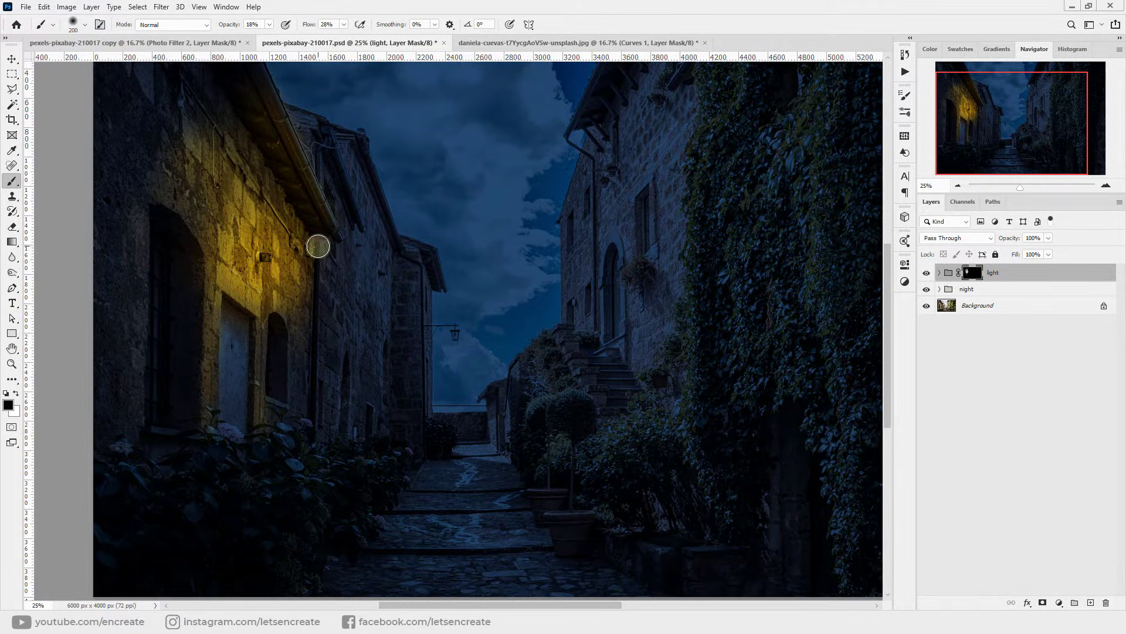
{"action": "left_click_drag", "start_coordinate": [284, 423], "coordinate": [316, 420]}
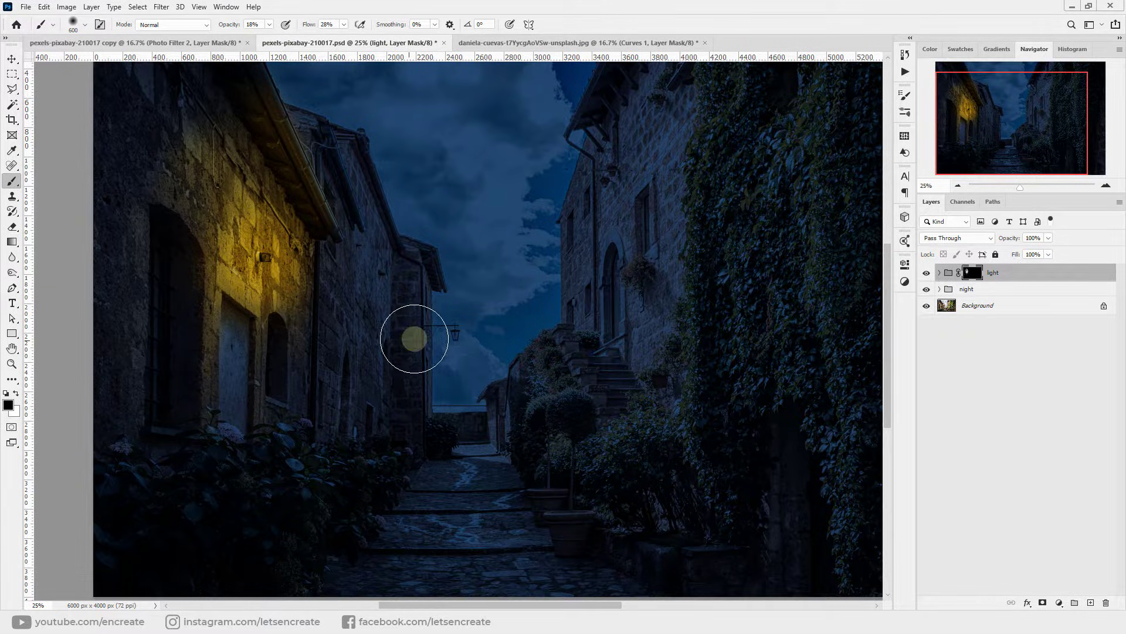
Zoom in to 100% on the hanging street lamp and outline its glass with a polygonal selection.
{"action": "key", "text": "z"}
{"action": "left_click", "coordinate": [463, 330]}
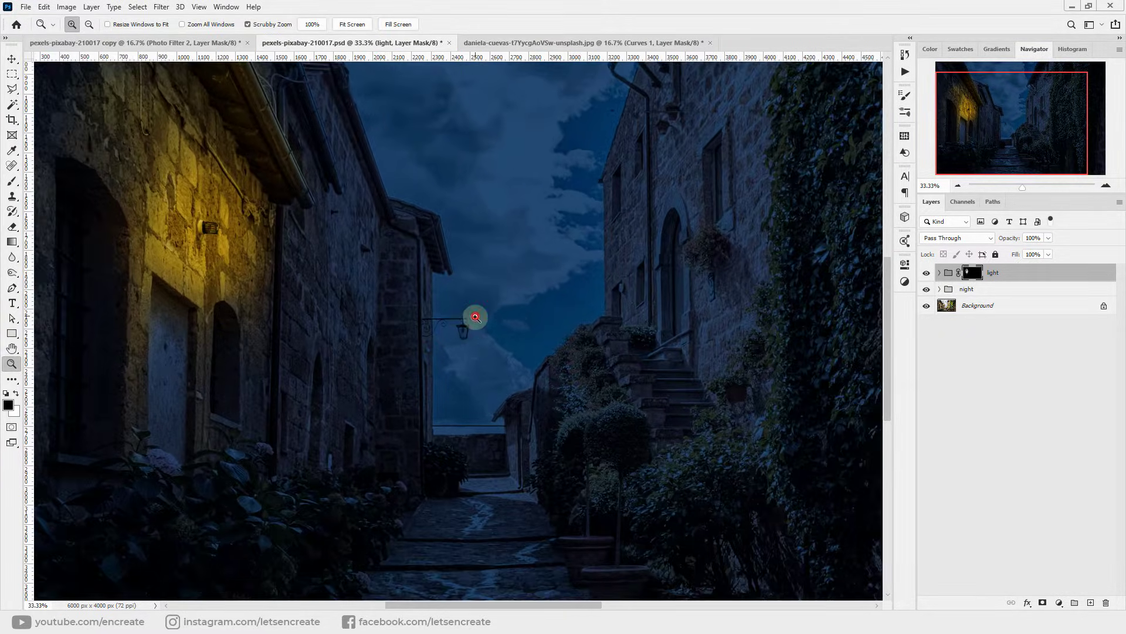
{"action": "left_click", "coordinate": [477, 336]}
{"action": "left_click", "coordinate": [466, 335]}
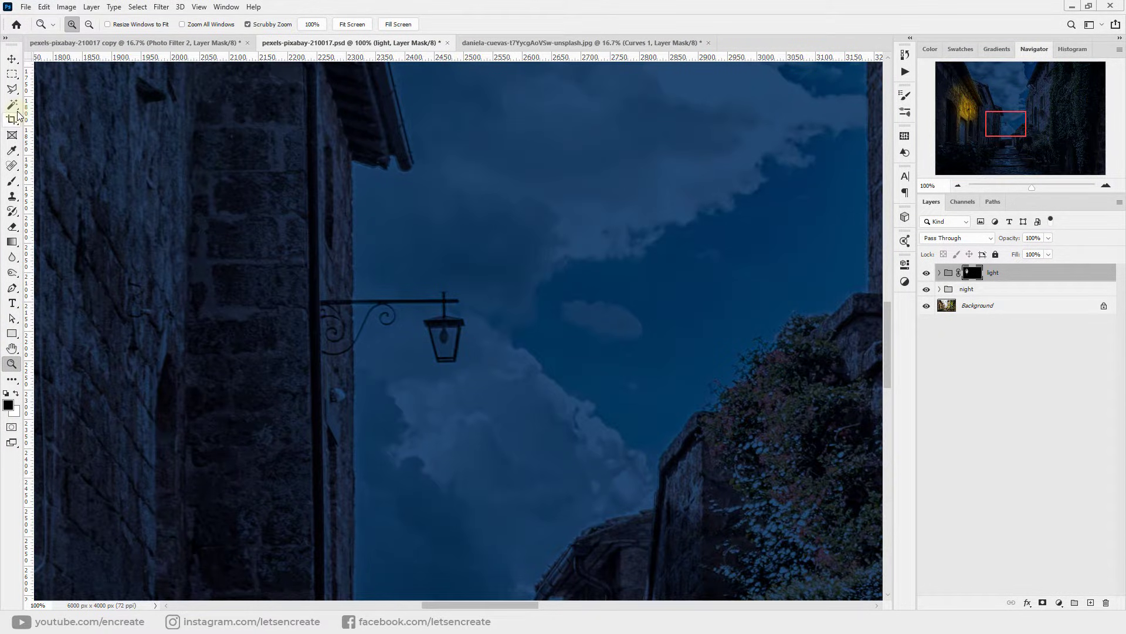
{"action": "left_click", "coordinate": [12, 89]}
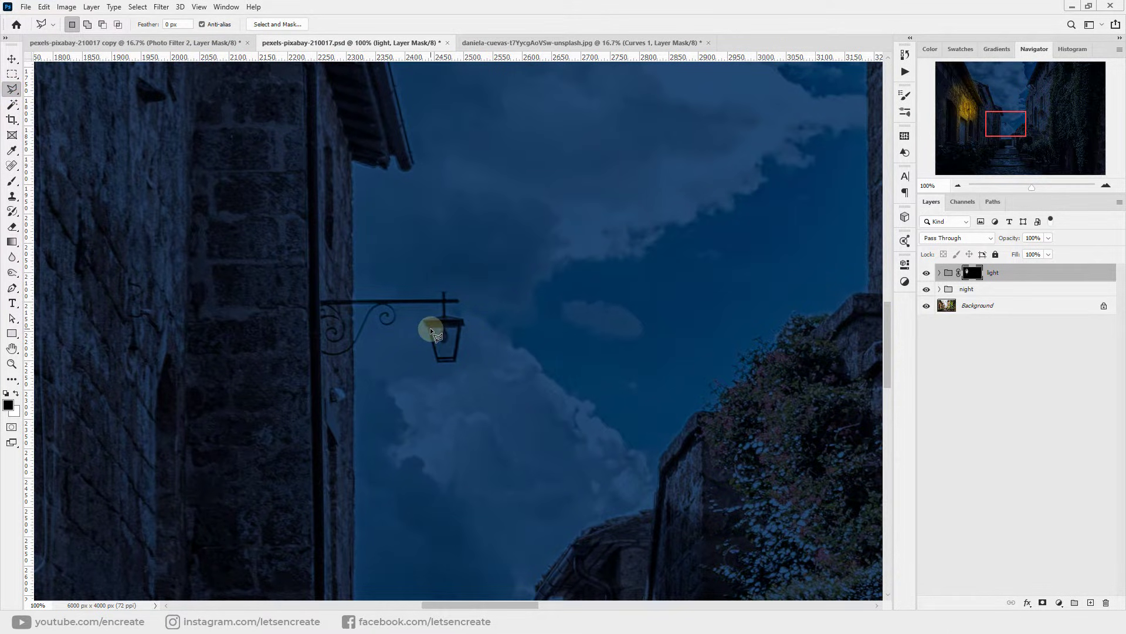
{"action": "left_click", "coordinate": [452, 361]}
{"action": "double_click", "coordinate": [439, 361]}
Paint the lamp glass yellow in white on the mask, then deselect.
{"action": "left_click", "coordinate": [12, 180]}
{"action": "key", "text": "bracketleft"}
{"action": "key", "text": "bracketleft"}
{"action": "key", "text": "bracketleft"}
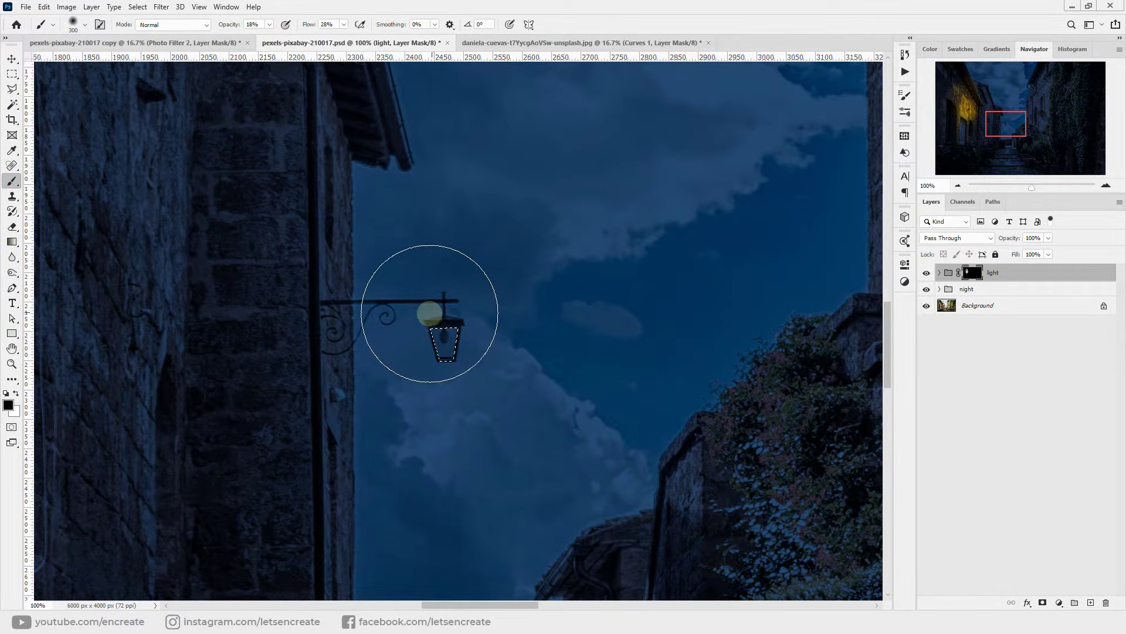
{"action": "key", "text": "x"}
{"action": "left_click_drag", "start_coordinate": [444, 337], "coordinate": [442, 327]}
{"action": "left_click", "coordinate": [9, 77]}
{"action": "right_click", "coordinate": [429, 175]}
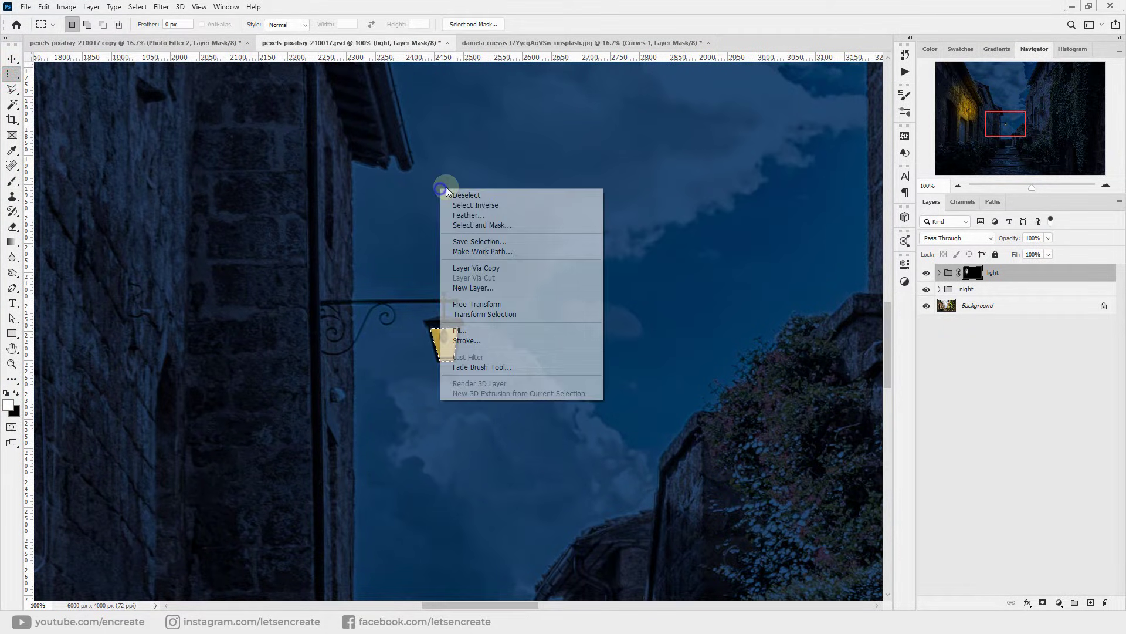
{"action": "left_click", "coordinate": [468, 192]}
{"action": "key", "text": "ctrl+minus"}
{"action": "key", "text": "b"}
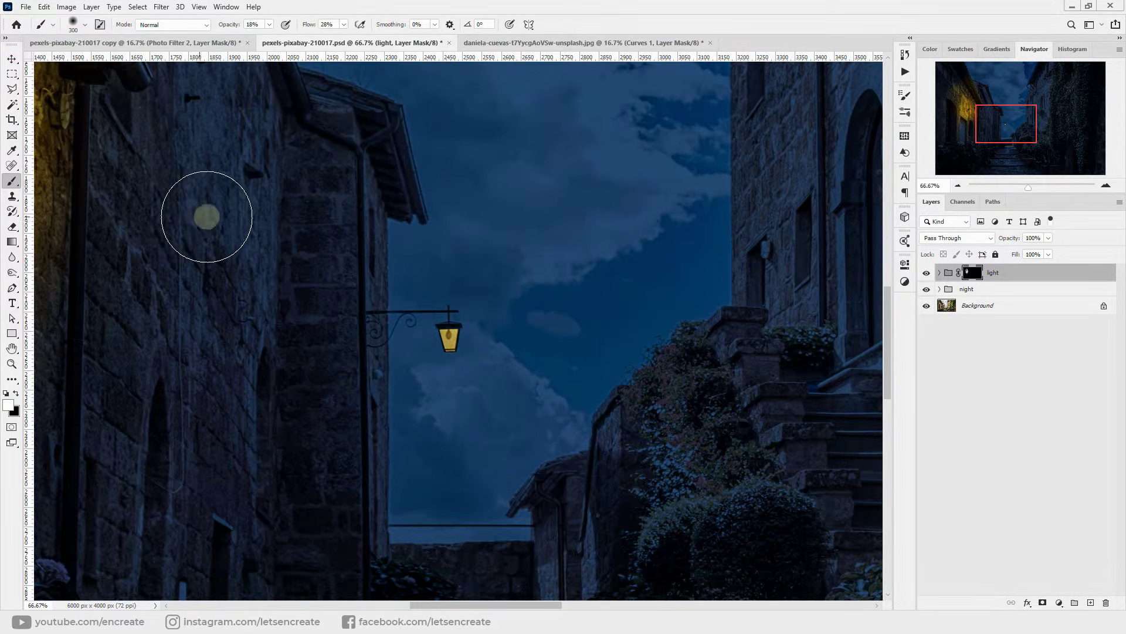
Set a smaller brush at 84% opacity for painting the far end of the alley.
{"action": "key", "text": "bracketleft"}
{"action": "key", "text": "bracketleft"}
{"action": "key", "text": "bracketleft"}
{"action": "key", "text": "bracketleft"}
{"action": "key", "text": "bracketleft"}
{"action": "key", "text": "bracketleft"}
{"action": "key", "text": "bracketleft"}
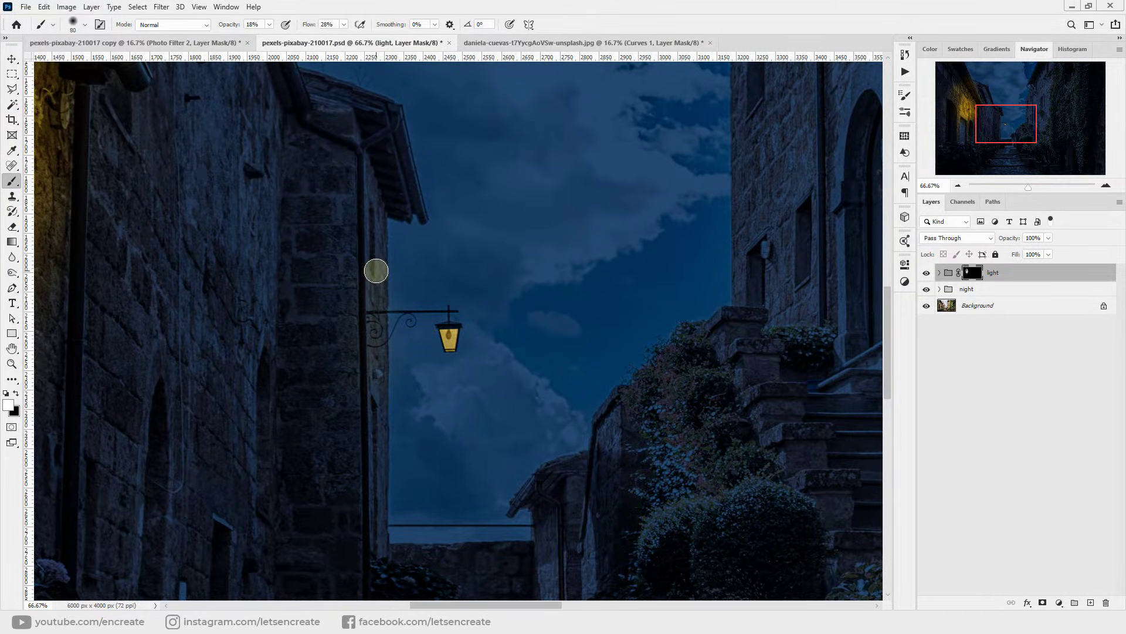
{"action": "key", "text": "bracketleft"}
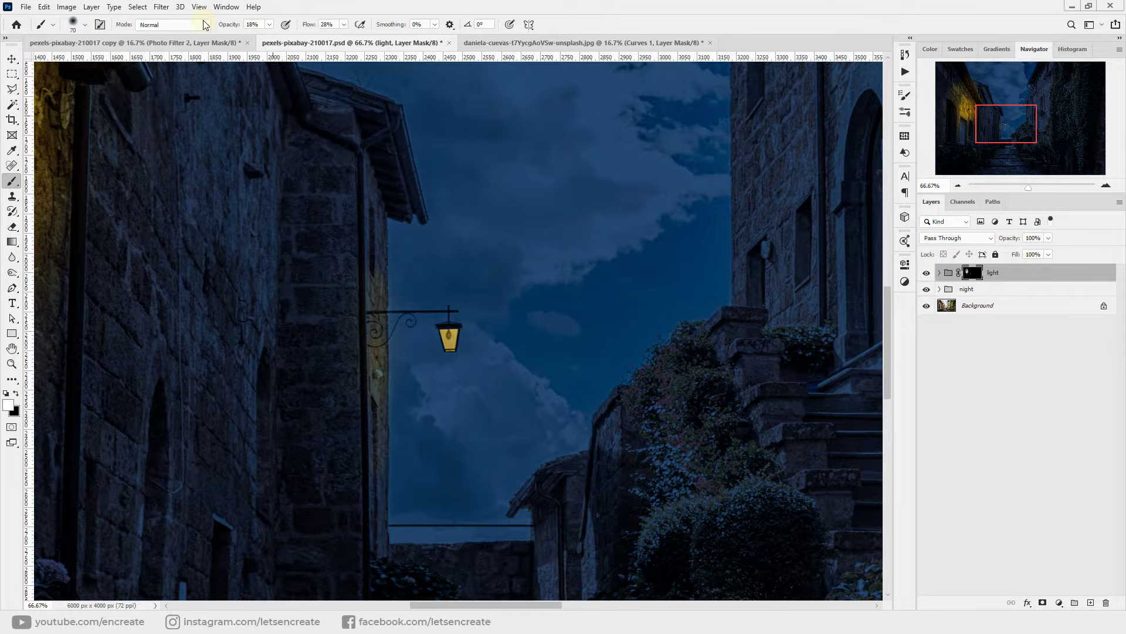
{"action": "key", "text": "1"}
{"action": "key", "text": "3"}
{"action": "scroll", "coordinate": [451, 342], "scroll_direction": "down", "scroll_amount": 1}
{"action": "key", "text": "bracketleft"}
{"action": "key", "text": "bracketleft"}
{"action": "key", "text": "bracketleft"}
{"action": "key", "text": "bracketleft"}
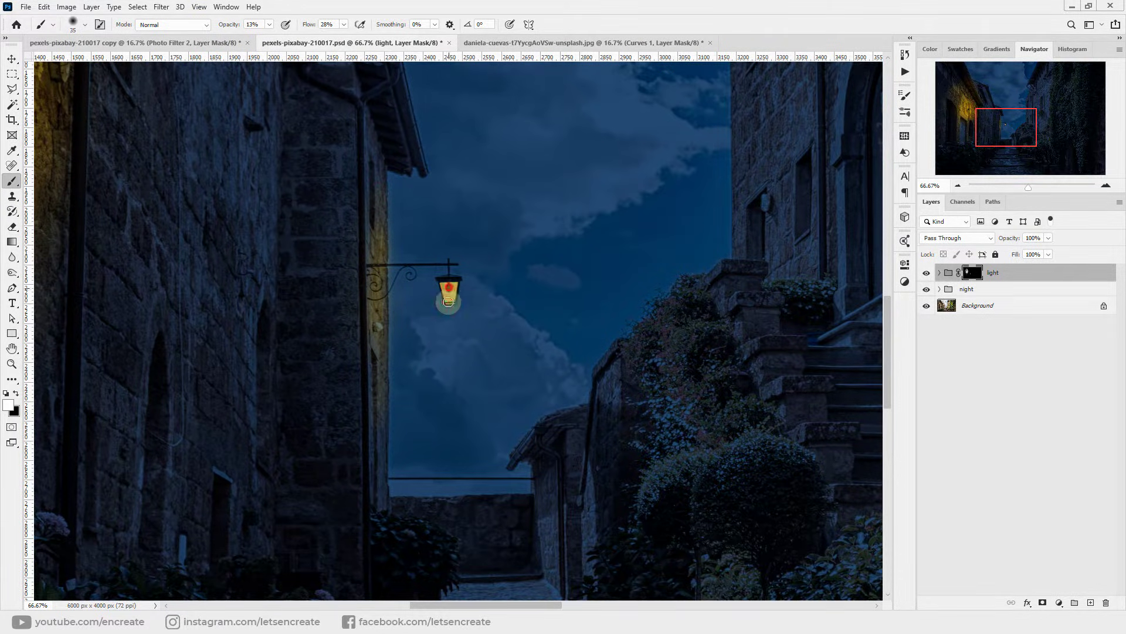
{"action": "scroll", "coordinate": [487, 293], "scroll_direction": "down", "scroll_amount": 2}
{"action": "key", "text": "3"}
{"action": "key", "text": "1"}
{"action": "key", "text": "bracketright"}
{"action": "scroll", "coordinate": [511, 234], "scroll_direction": "down", "scroll_amount": 2}
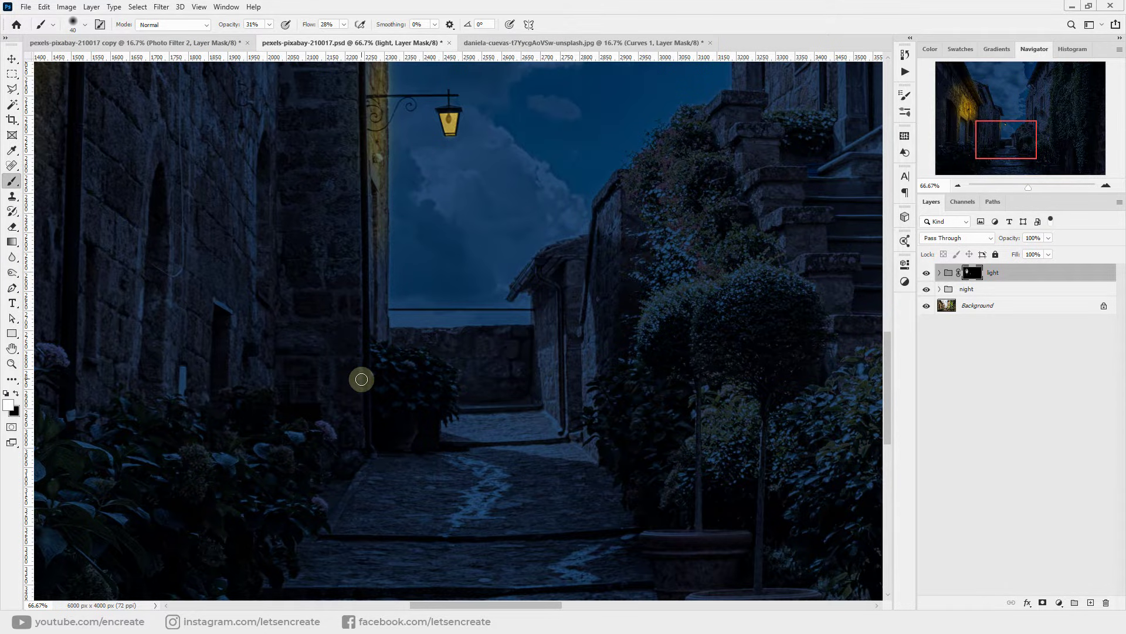
{"action": "key", "text": "8"}
{"action": "key", "text": "4"}
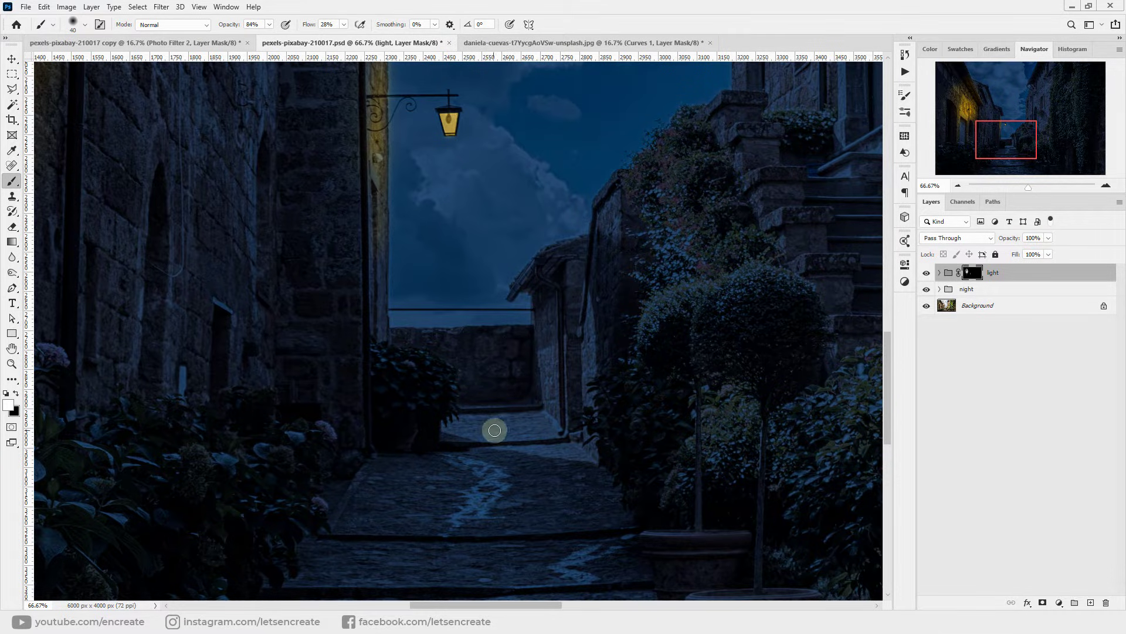
Paint warm light across the far alley step, lit ground and right wall.
{"action": "mouse_move", "coordinate": [463, 427]}
{"action": "left_mouse_down"}
{"action": "mouse_move", "coordinate": [521, 445]}
{"action": "mouse_move", "coordinate": [447, 428]}
{"action": "mouse_move", "coordinate": [586, 456]}
{"action": "left_mouse_up"}
{"action": "key", "text": "bracketleft"}
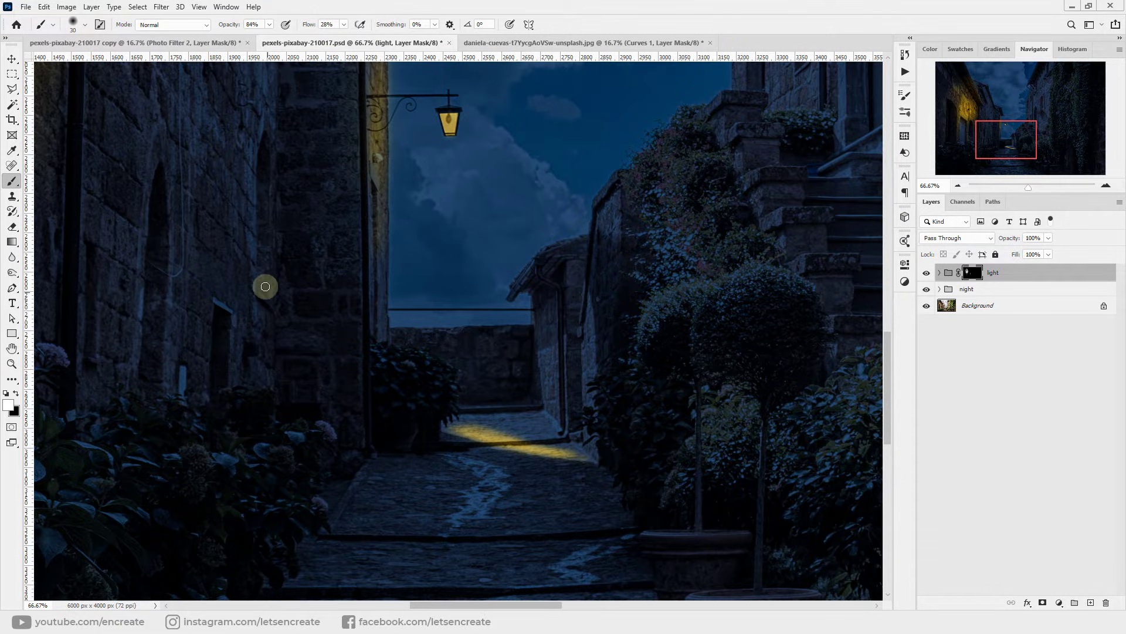
{"action": "mouse_move", "coordinate": [266, 287]}
{"action": "left_mouse_down"}
{"action": "mouse_move", "coordinate": [177, 321]}
{"action": "mouse_move", "coordinate": [281, 287]}
{"action": "mouse_move", "coordinate": [330, 304]}
{"action": "mouse_move", "coordinate": [267, 371]}
{"action": "left_mouse_up"}
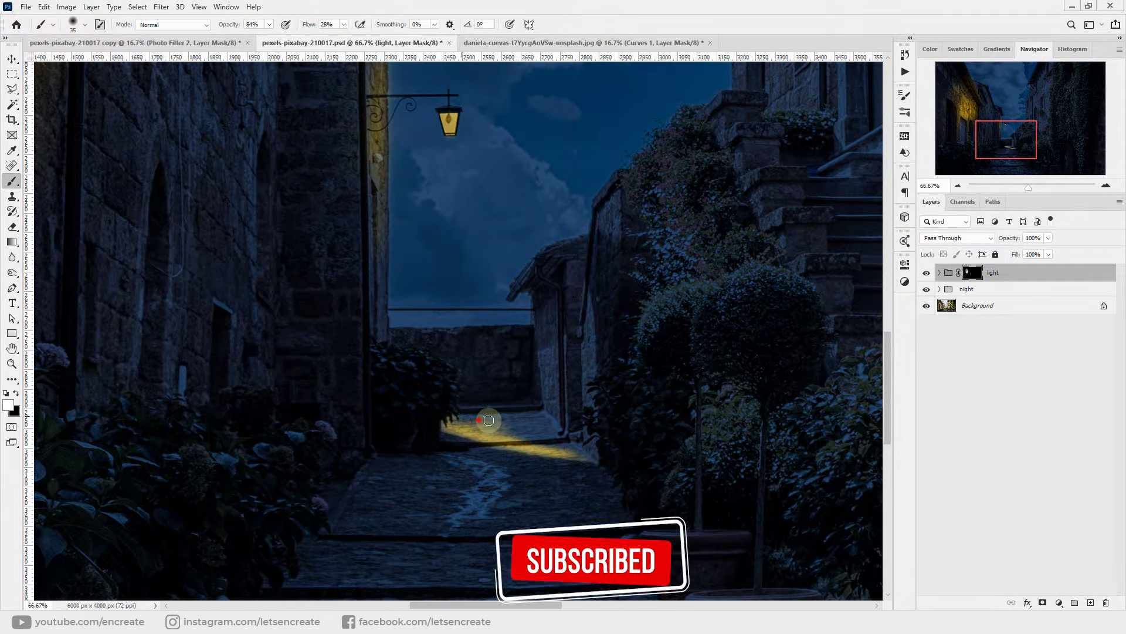
{"action": "mouse_move", "coordinate": [489, 420]}
{"action": "left_mouse_down"}
{"action": "mouse_move", "coordinate": [516, 417]}
{"action": "mouse_move", "coordinate": [566, 446]}
{"action": "mouse_move", "coordinate": [557, 340]}
{"action": "mouse_move", "coordinate": [563, 441]}
{"action": "mouse_move", "coordinate": [541, 351]}
{"action": "mouse_move", "coordinate": [557, 423]}
{"action": "mouse_move", "coordinate": [483, 422]}
{"action": "mouse_move", "coordinate": [589, 380]}
{"action": "mouse_move", "coordinate": [592, 426]}
{"action": "mouse_move", "coordinate": [561, 455]}
{"action": "mouse_move", "coordinate": [562, 363]}
{"action": "left_mouse_up"}
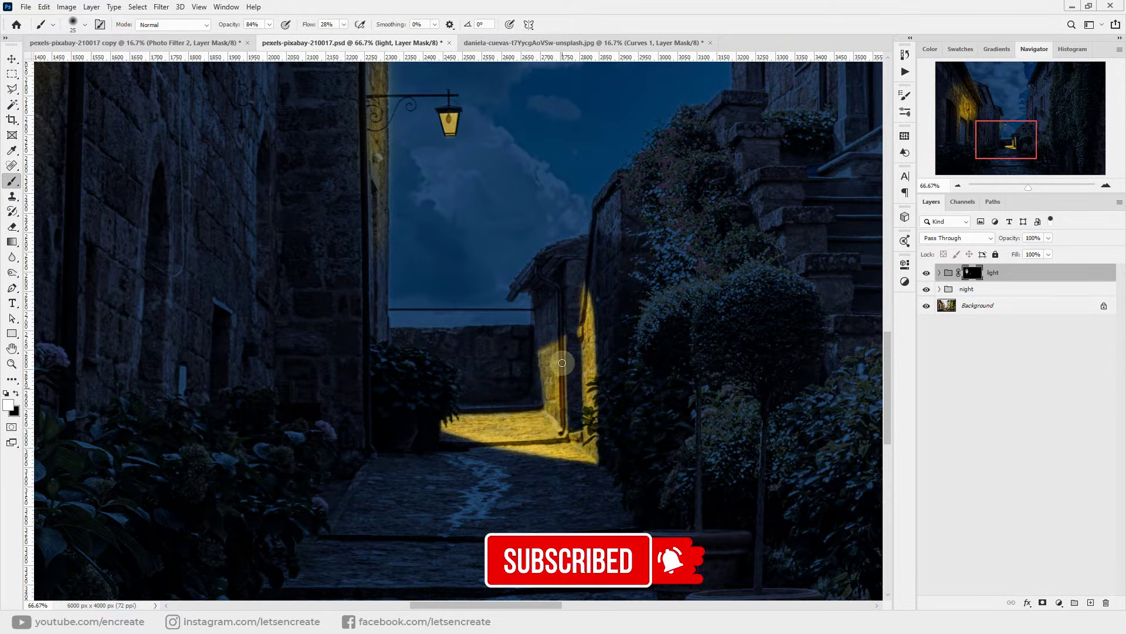
Remove stray glow from the drainpipe and wall-base plants in black, then zoom out.
{"action": "key", "text": "x"}
{"action": "key", "text": "bracketleft"}
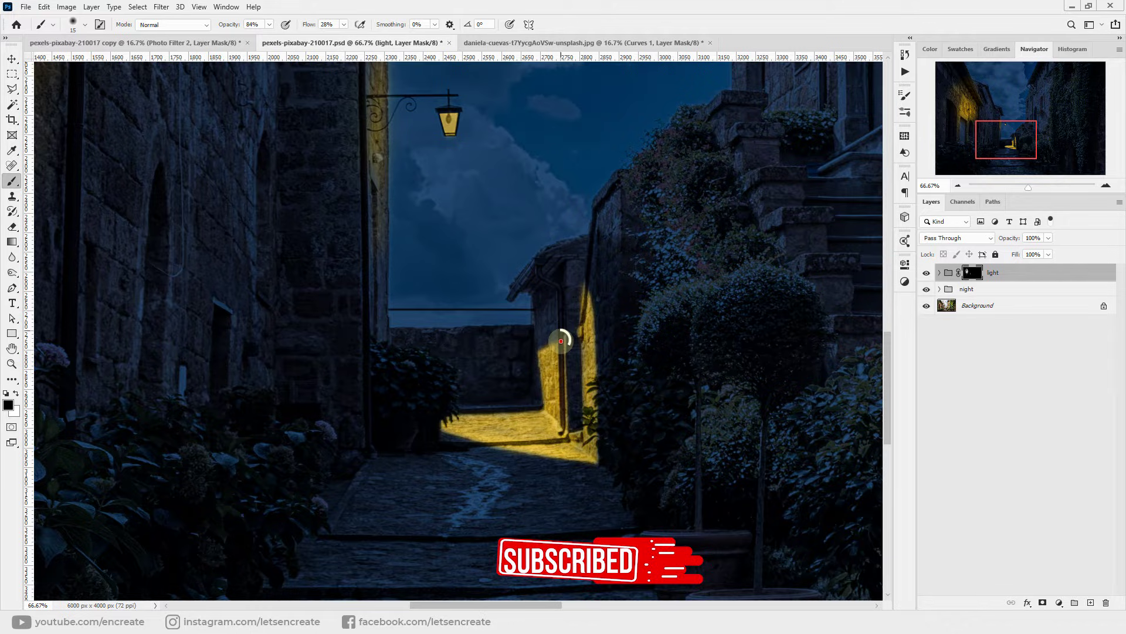
{"action": "left_click_drag", "start_coordinate": [561, 341], "coordinate": [561, 426]}
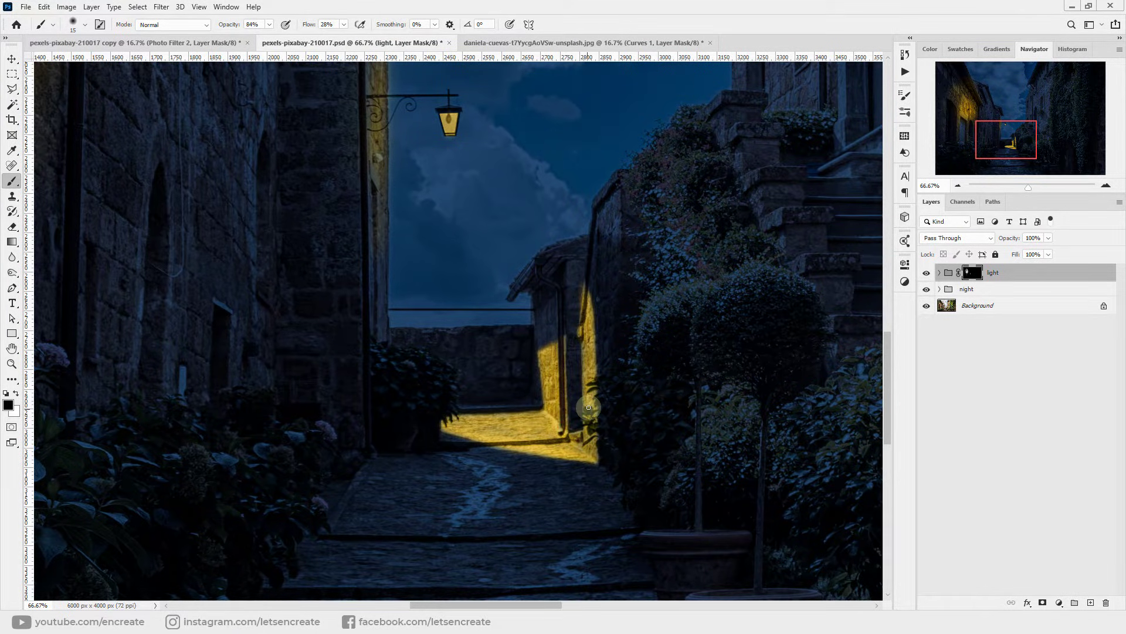
{"action": "left_click_drag", "start_coordinate": [599, 388], "coordinate": [597, 423]}
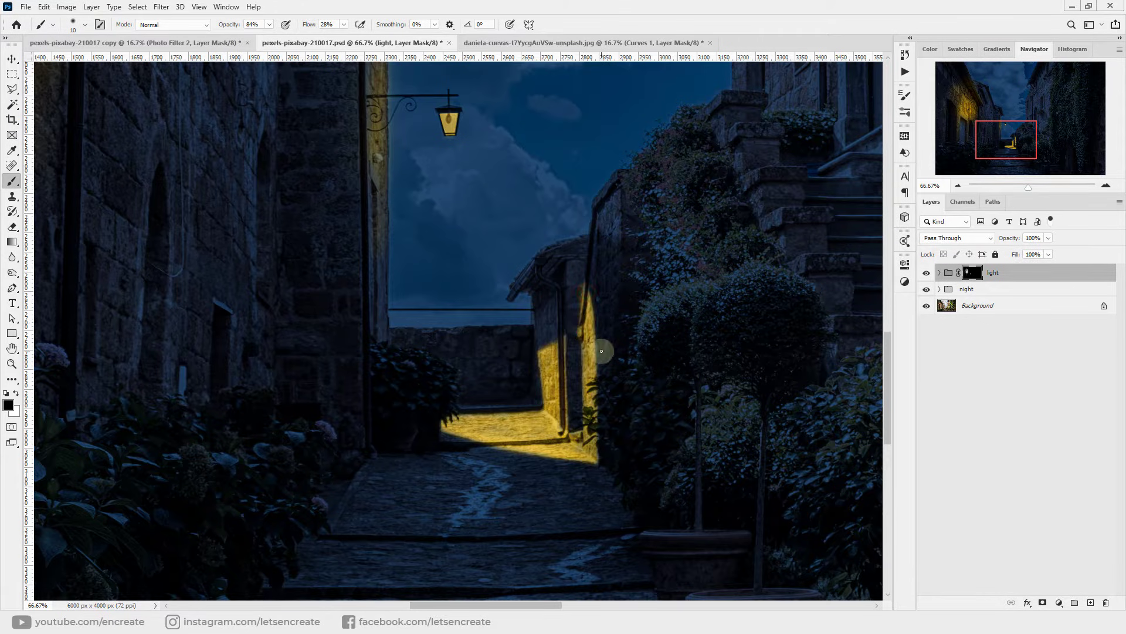
{"action": "key", "text": "bracketleft"}
{"action": "key", "text": "ctrl+minus"}
{"action": "key", "text": "ctrl+minus"}
{"action": "key", "text": "ctrl+minus"}
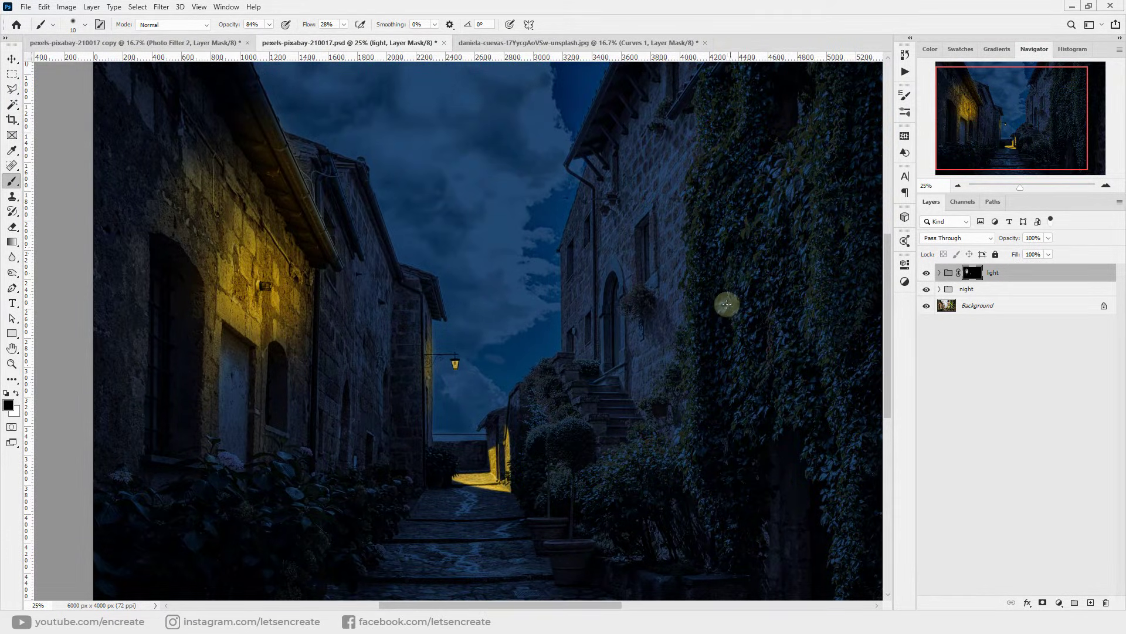
Zoom in on the right-hand building, paint the first window warm yellow, and deselect.
{"action": "left_click", "coordinate": [12, 364]}
{"action": "left_click", "coordinate": [670, 234]}
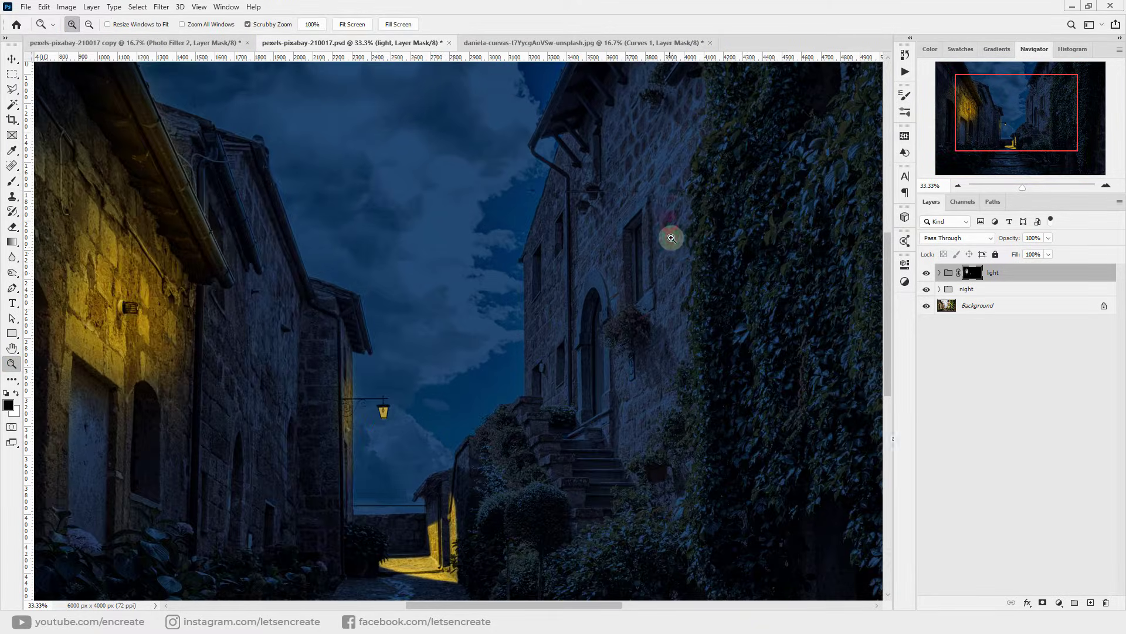
{"action": "left_click", "coordinate": [15, 93]}
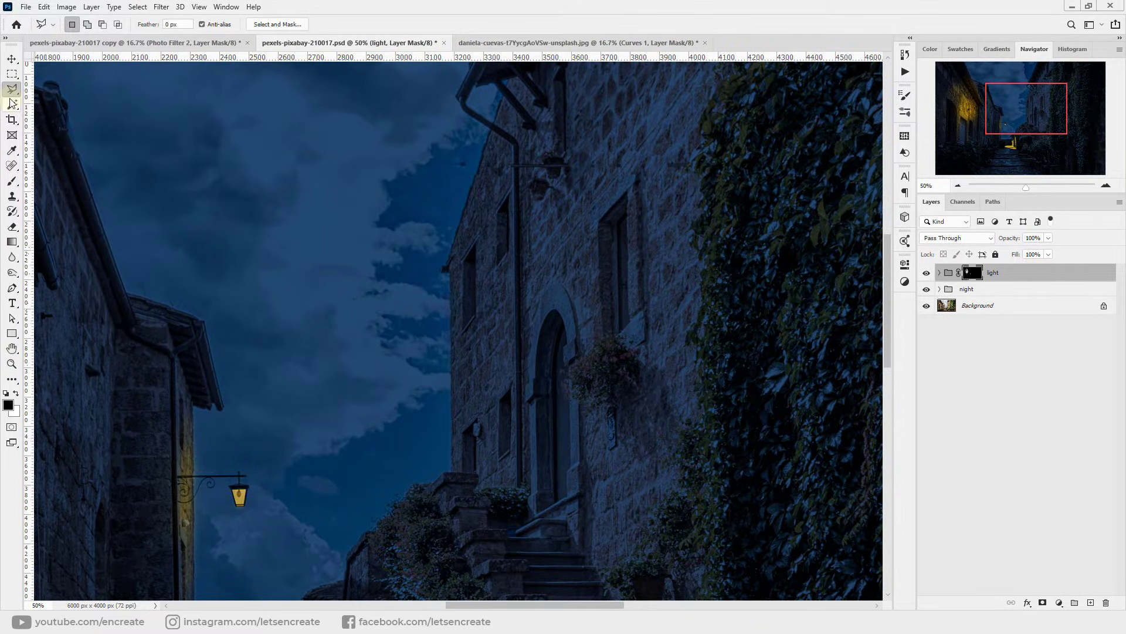
{"action": "left_click", "coordinate": [625, 223]}
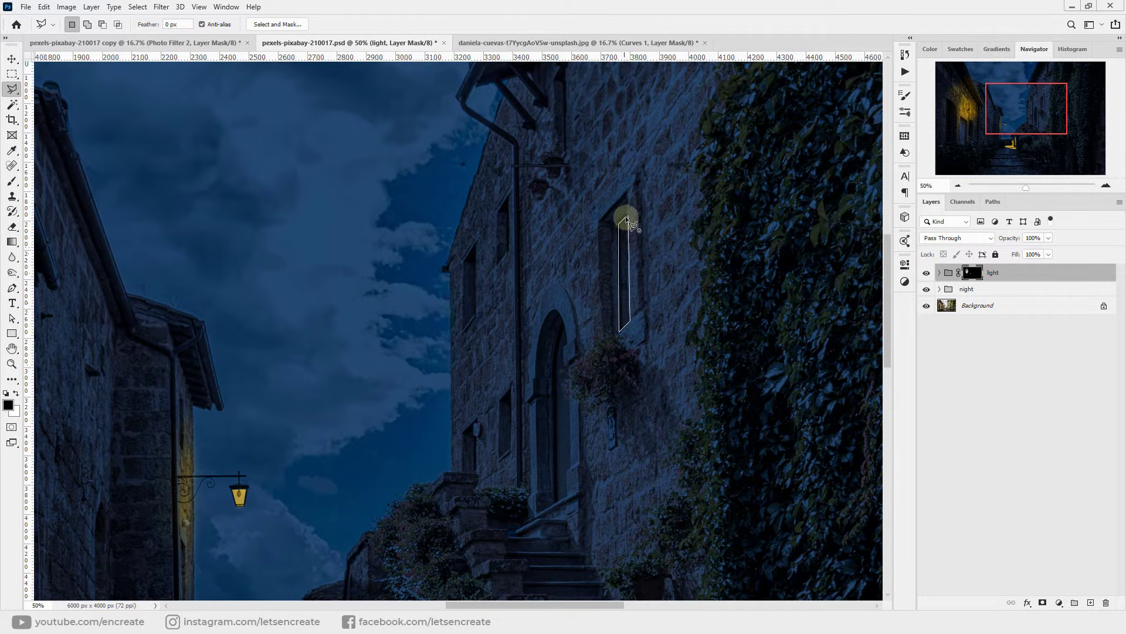
{"action": "left_click", "coordinate": [12, 181]}
{"action": "key", "text": "x"}
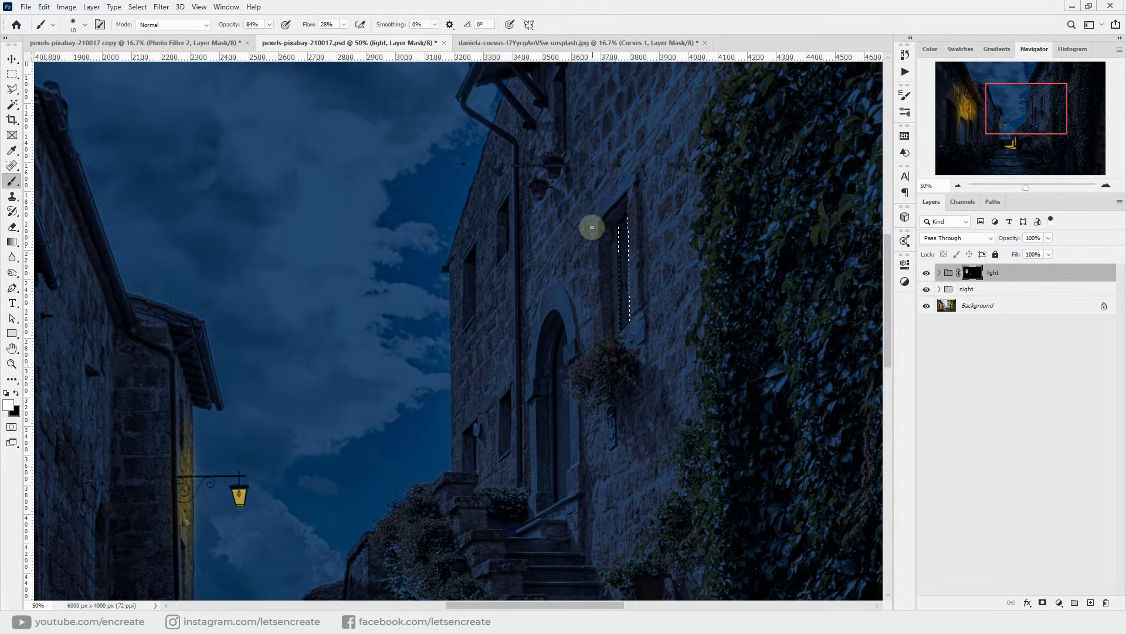
{"action": "key", "text": "bracketright"}
{"action": "key", "text": "bracketright"}
{"action": "key", "text": "bracketright"}
{"action": "key", "text": "bracketright"}
{"action": "key", "text": "bracketright"}
{"action": "key", "text": "bracketright"}
{"action": "key", "text": "bracketright"}
{"action": "key", "text": "bracketright"}
{"action": "key", "text": "bracketright"}
{"action": "key", "text": "bracketright"}
{"action": "left_click_drag", "start_coordinate": [644, 234], "coordinate": [624, 319]}
{"action": "left_click", "coordinate": [11, 89]}
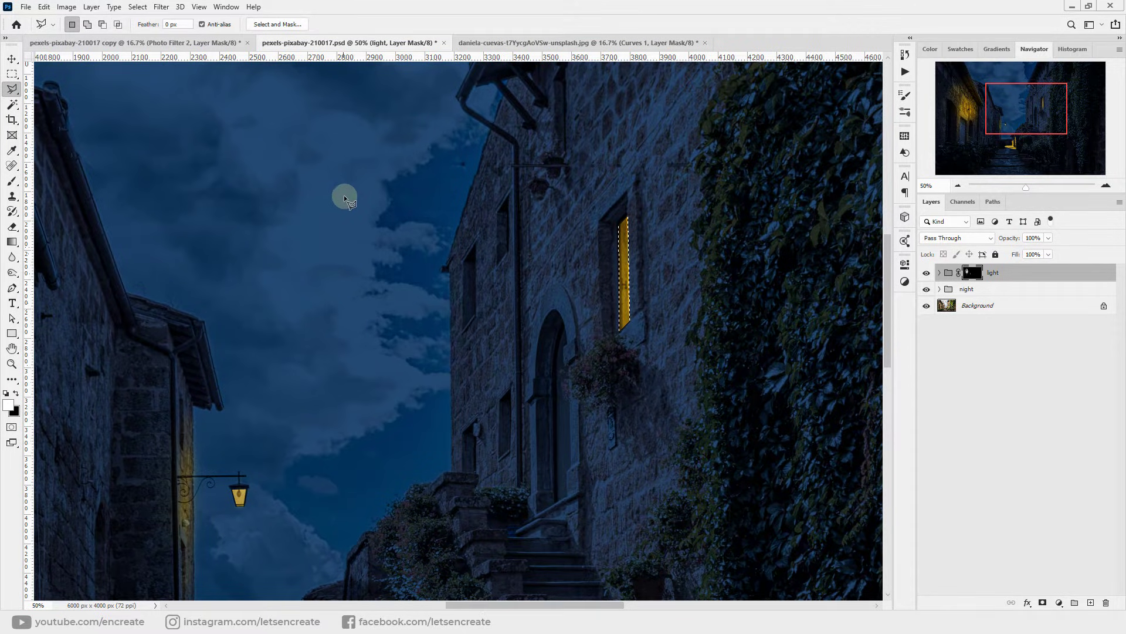
{"action": "right_click", "coordinate": [344, 193]}
{"action": "left_click", "coordinate": [404, 203]}
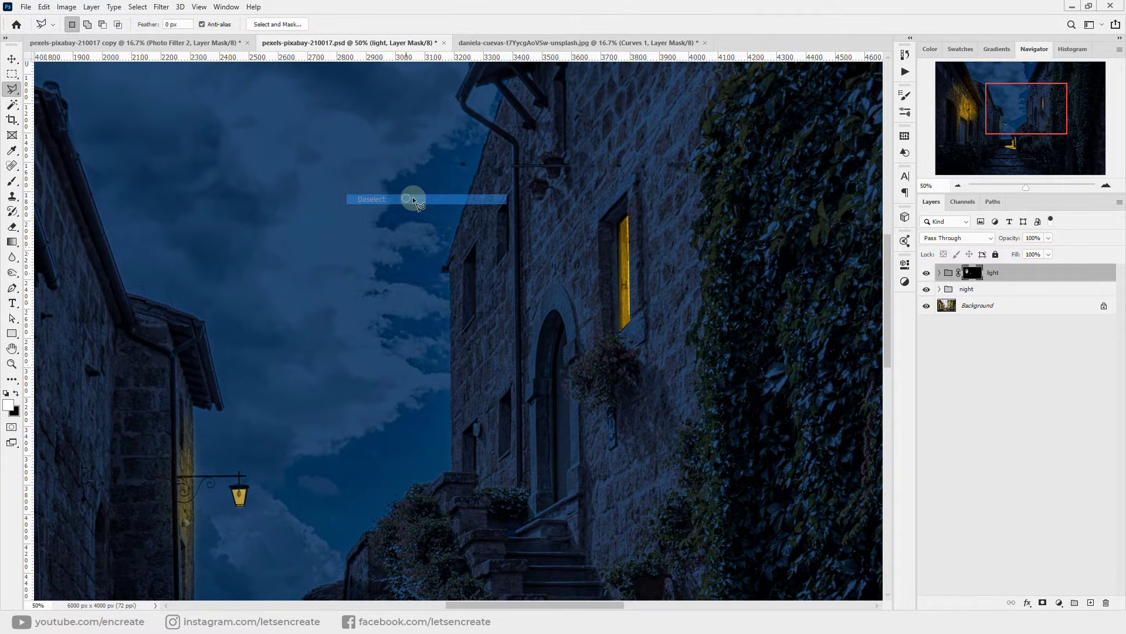
Outline the rest of that window, fill it with warm yellow light, and clear the selection.
{"action": "left_click", "coordinate": [626, 216]}
{"action": "left_click", "coordinate": [620, 225]}
{"action": "left_click", "coordinate": [620, 329]}
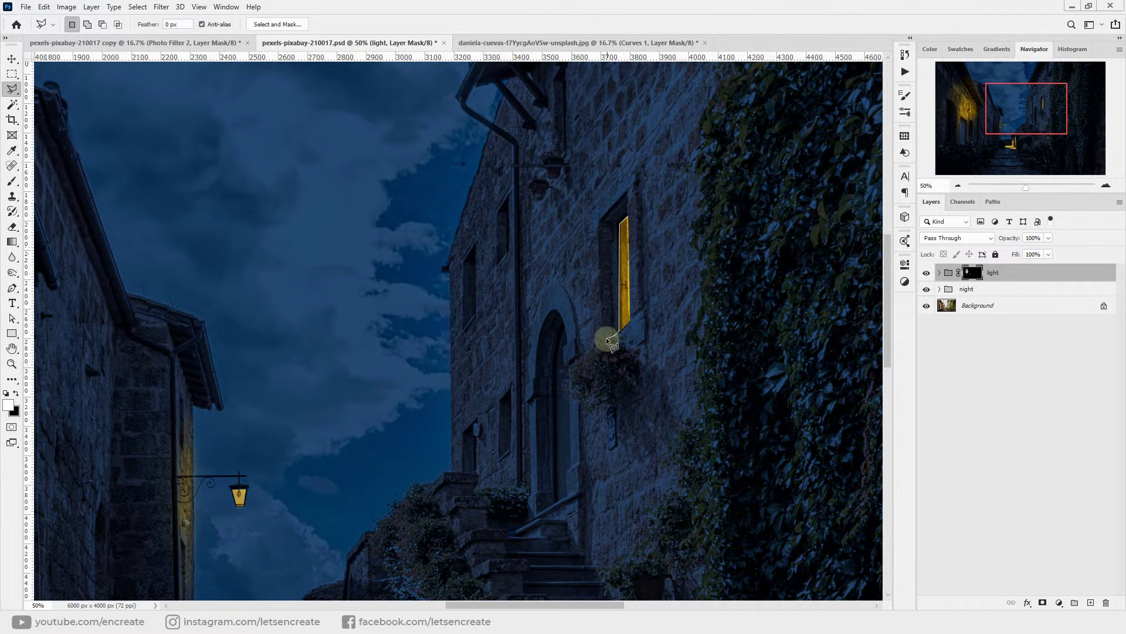
{"action": "left_click", "coordinate": [628, 215]}
{"action": "key", "text": "b"}
{"action": "mouse_move", "coordinate": [610, 229]}
{"action": "left_mouse_down"}
{"action": "mouse_move", "coordinate": [582, 247]}
{"action": "mouse_move", "coordinate": [646, 211]}
{"action": "mouse_move", "coordinate": [629, 305]}
{"action": "left_mouse_up"}
{"action": "key", "text": "ctrl+d"}
{"action": "left_click", "coordinate": [11, 74]}
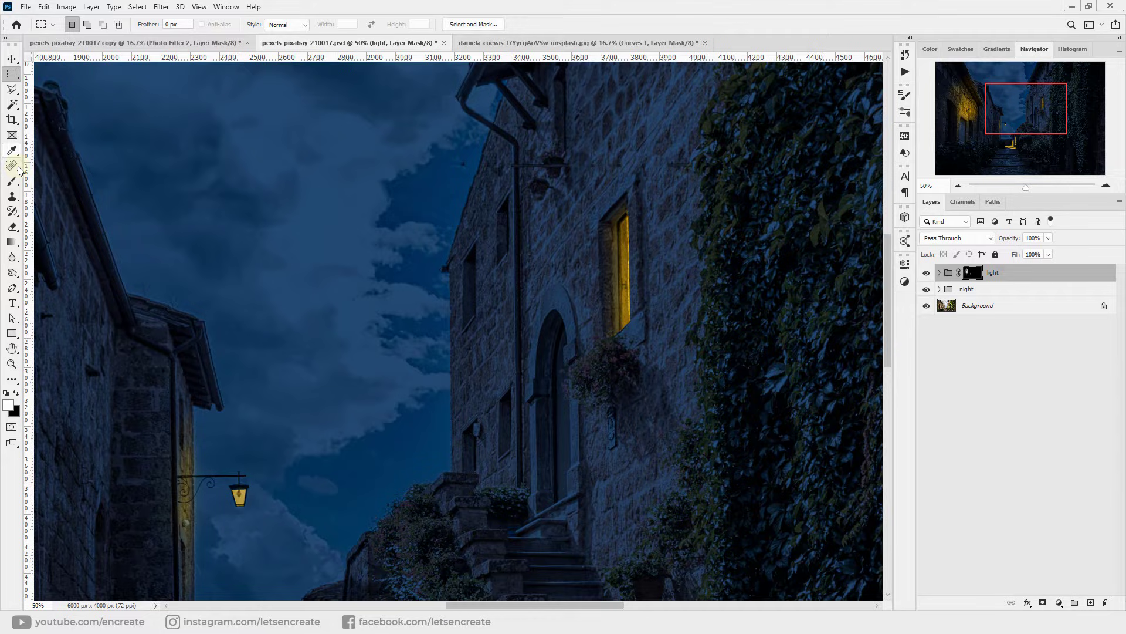
{"action": "left_click", "coordinate": [12, 180]}
{"action": "key", "text": "x"}
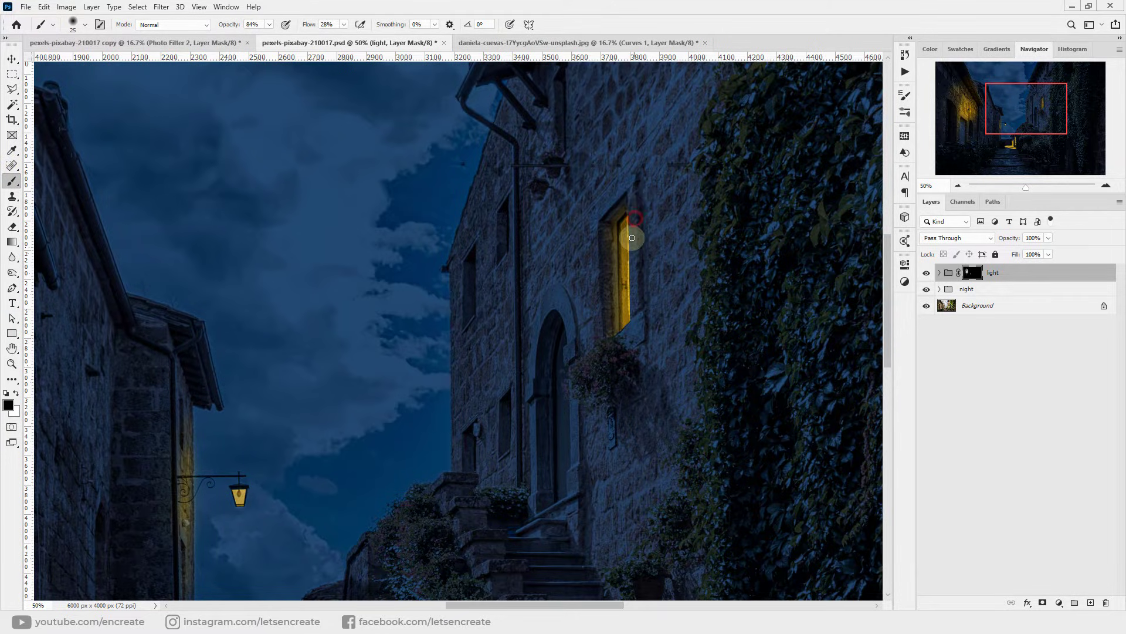
{"action": "key", "text": "ctrl+1"}
{"action": "key", "text": "ctrl+shift+d"}
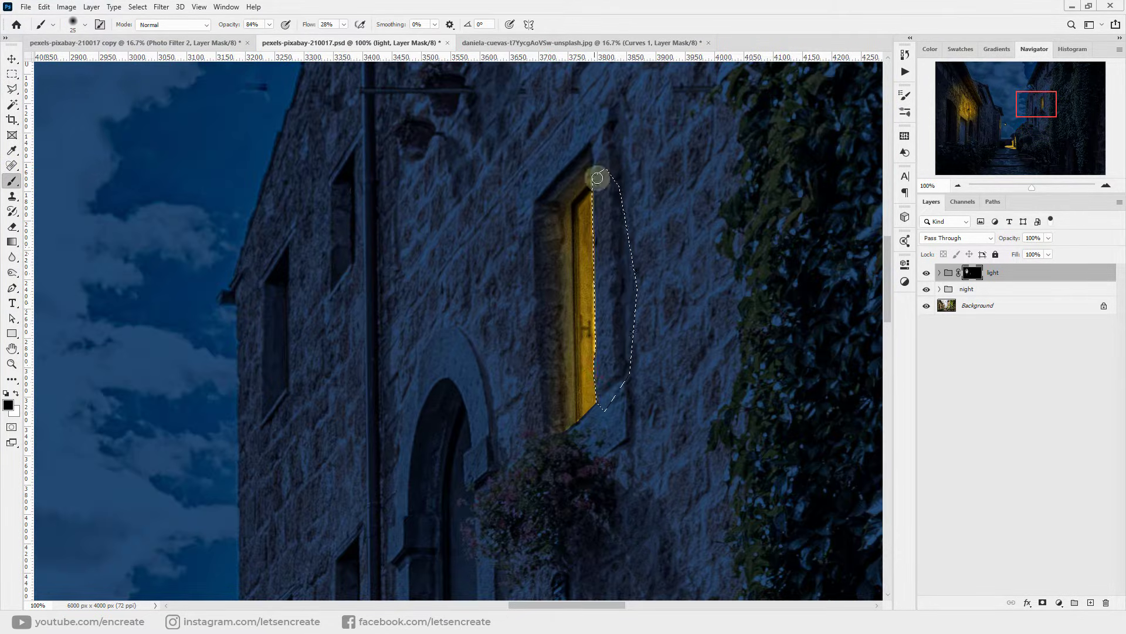
{"action": "key", "text": "ctrl+d"}
Pan to the dark narrow window, outline it, and paint it yellow on the mask.
{"action": "left_click_drag", "start_coordinate": [711, 329], "coordinate": [887, 265]}
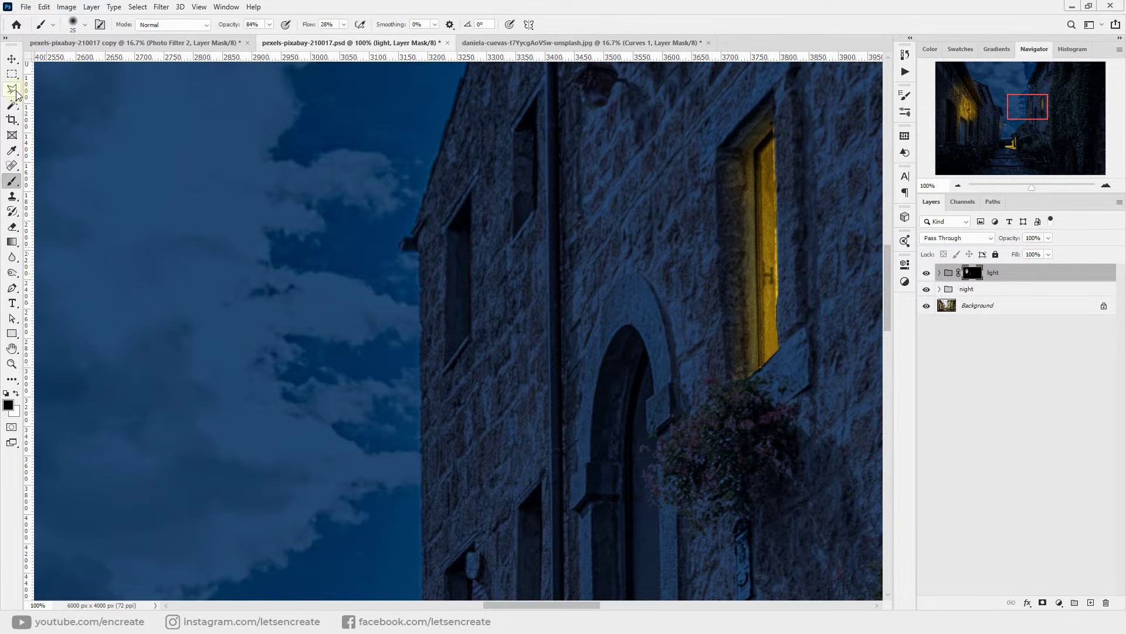
{"action": "left_click", "coordinate": [14, 91]}
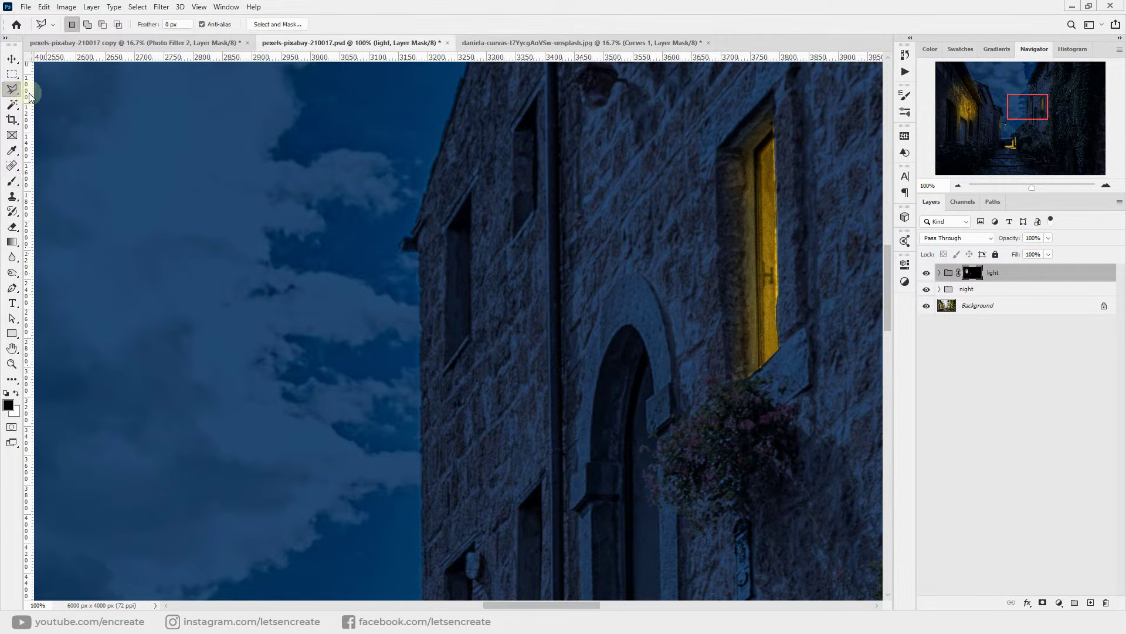
{"action": "left_click", "coordinate": [470, 200]}
{"action": "left_click", "coordinate": [470, 333]}
{"action": "left_click", "coordinate": [448, 360]}
{"action": "left_click", "coordinate": [447, 229]}
{"action": "left_click", "coordinate": [470, 200]}
{"action": "key", "text": "b"}
{"action": "key", "text": "x"}
{"action": "mouse_move", "coordinate": [475, 224]}
{"action": "left_mouse_down"}
{"action": "mouse_move", "coordinate": [471, 294]}
{"action": "mouse_move", "coordinate": [466, 211]}
{"action": "left_mouse_up"}
{"action": "scroll", "coordinate": [872, 289], "scroll_direction": "down", "scroll_amount": 5}
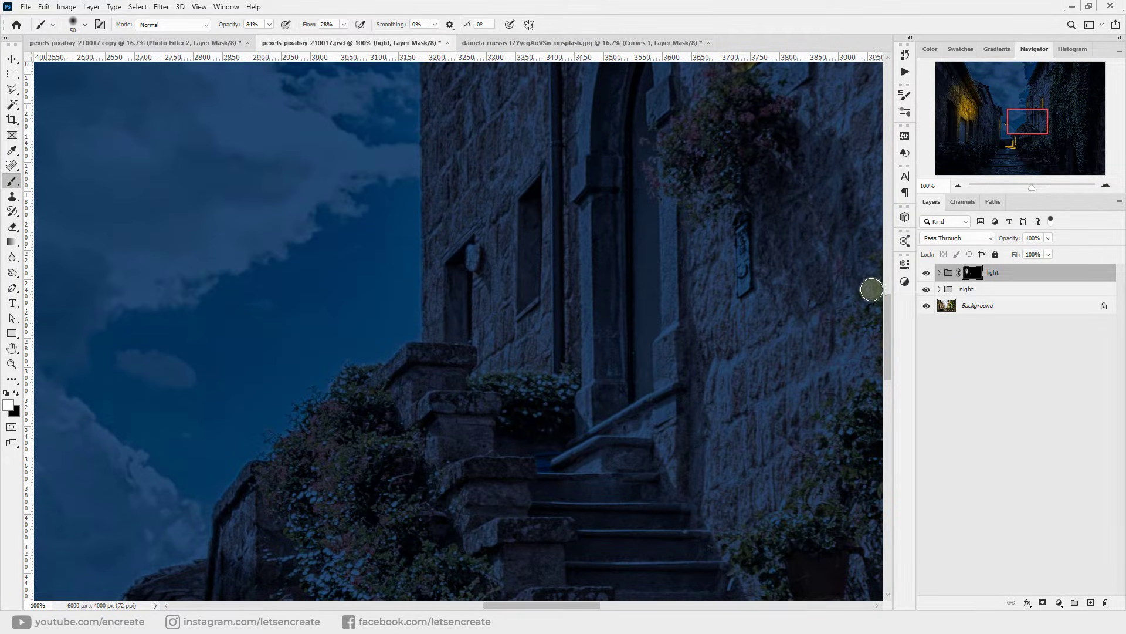
Select the narrow window beside the arched door, paint it warm yellow, and deselect.
{"action": "left_click", "coordinate": [15, 92]}
{"action": "left_click", "coordinate": [520, 199]}
{"action": "left_click", "coordinate": [541, 179]}
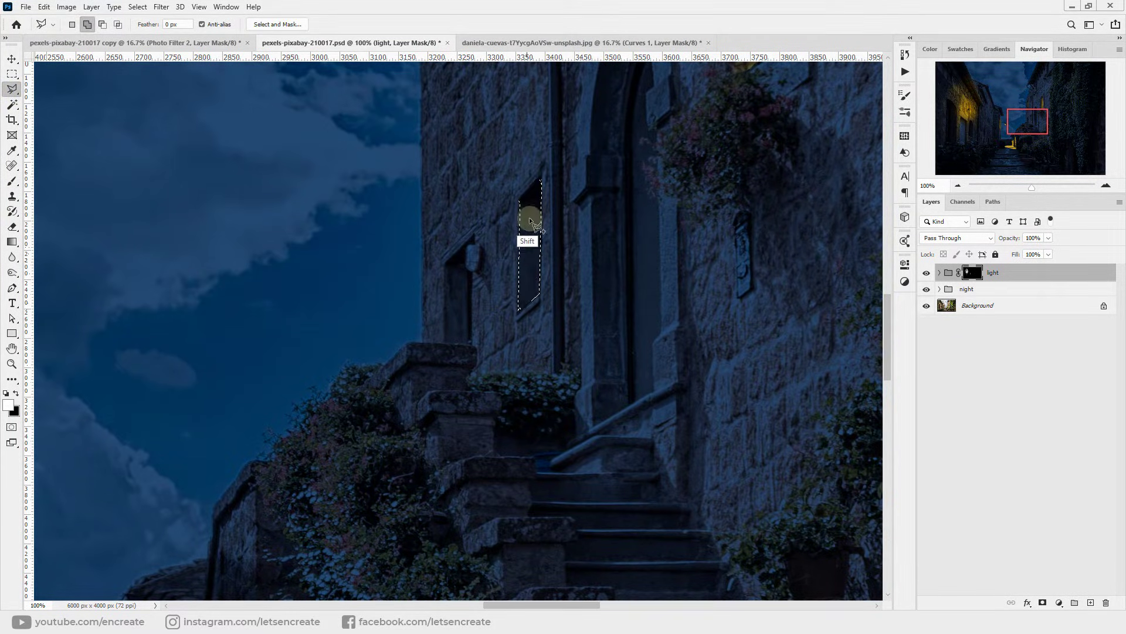
{"action": "key", "text": "b"}
{"action": "left_click_drag", "start_coordinate": [527, 209], "coordinate": [531, 293]}
{"action": "left_click", "coordinate": [12, 73]}
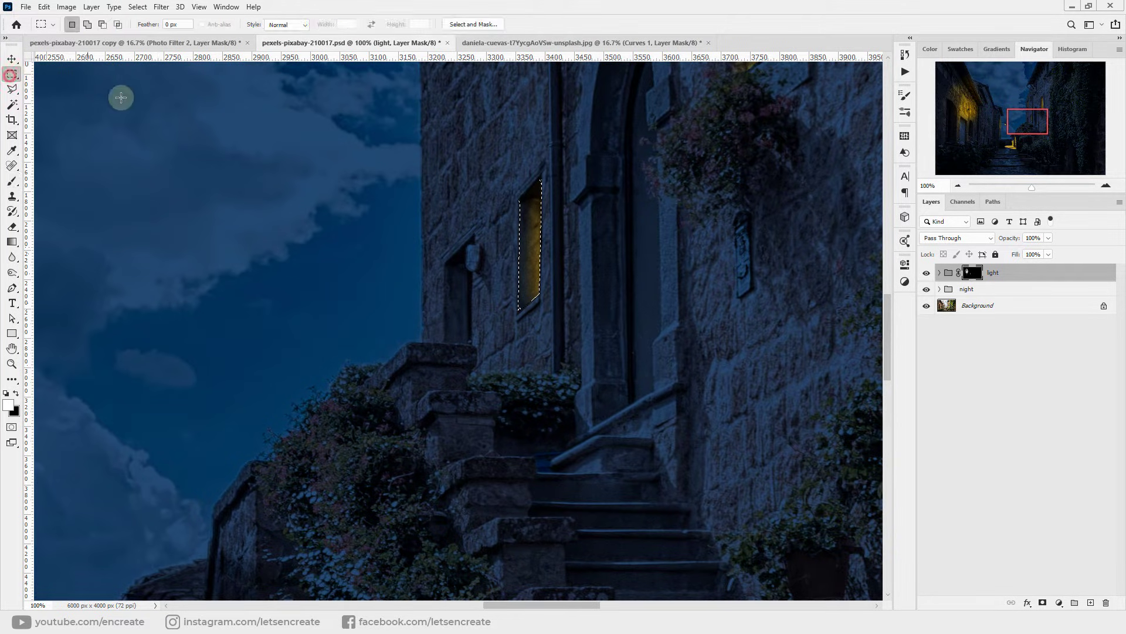
{"action": "right_click", "coordinate": [276, 178]}
{"action": "left_click", "coordinate": [298, 191]}
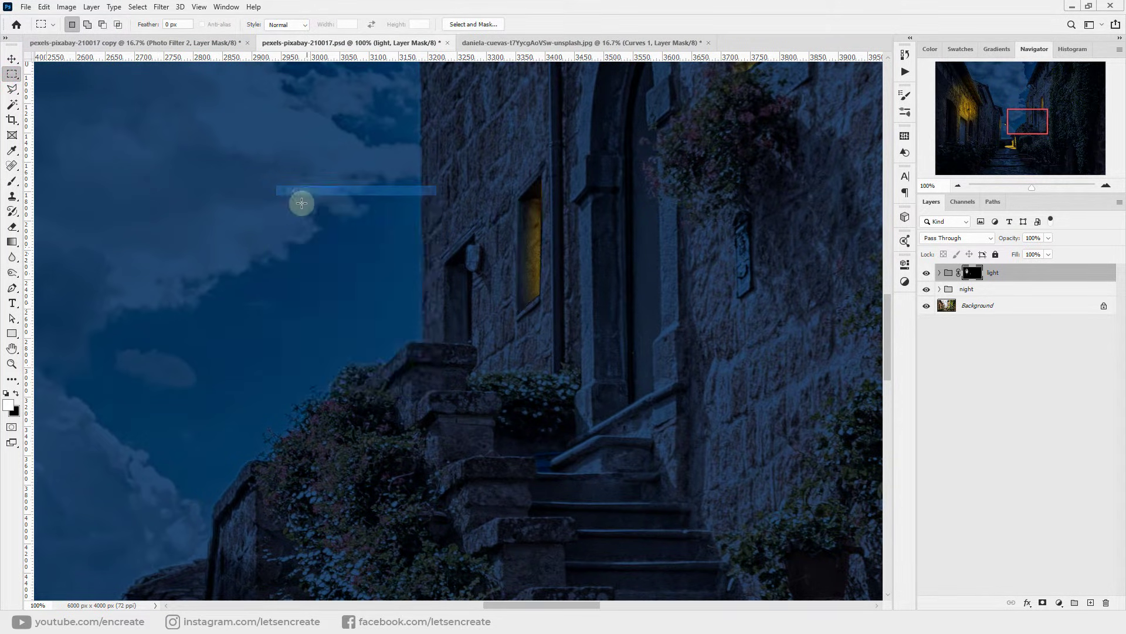
Paint a warm yellow glow around the wall lamp by the window with an enlarged brush, checking before and after.
{"action": "left_click", "coordinate": [11, 181]}
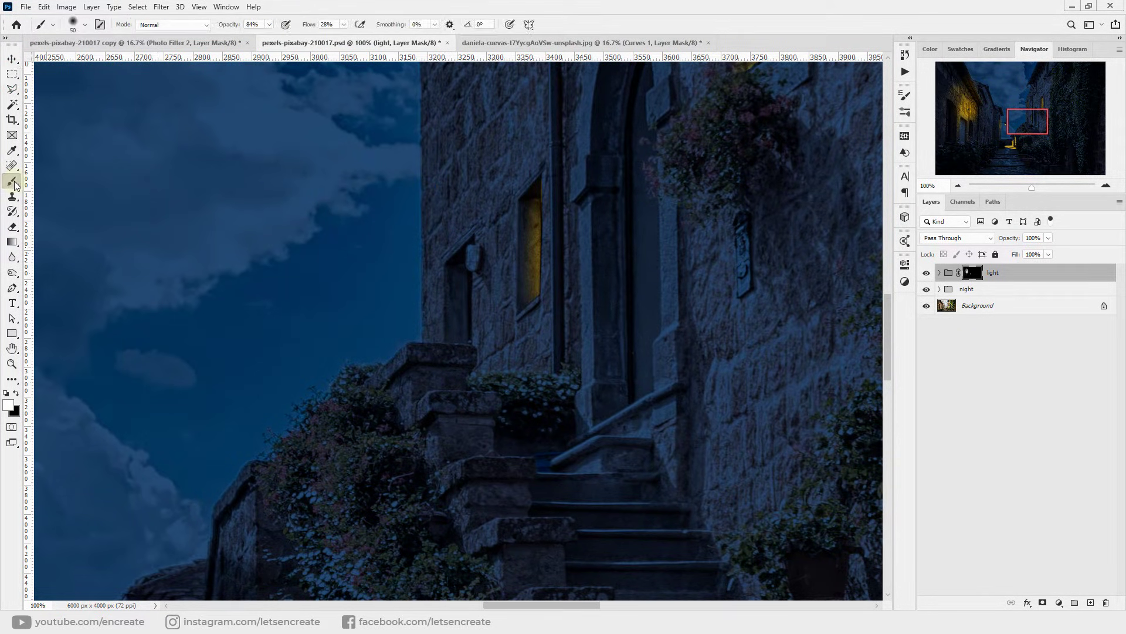
{"action": "mouse_move", "coordinate": [468, 252]}
{"action": "left_mouse_down"}
{"action": "mouse_move", "coordinate": [489, 299]}
{"action": "mouse_move", "coordinate": [478, 187]}
{"action": "mouse_move", "coordinate": [469, 294]}
{"action": "mouse_move", "coordinate": [490, 229]}
{"action": "mouse_move", "coordinate": [473, 195]}
{"action": "mouse_move", "coordinate": [518, 210]}
{"action": "mouse_move", "coordinate": [498, 266]}
{"action": "mouse_move", "coordinate": [502, 163]}
{"action": "mouse_move", "coordinate": [500, 338]}
{"action": "mouse_move", "coordinate": [508, 175]}
{"action": "mouse_move", "coordinate": [522, 159]}
{"action": "mouse_move", "coordinate": [496, 283]}
{"action": "left_mouse_up"}
{"action": "key", "text": "bracketright"}
{"action": "key", "text": "bracketright"}
{"action": "key", "text": "bracketright"}
{"action": "key", "text": "bracketright"}
{"action": "key", "text": "bracketright"}
{"action": "key", "text": "bracketright"}
{"action": "key", "text": "ctrl+bracketleft"}
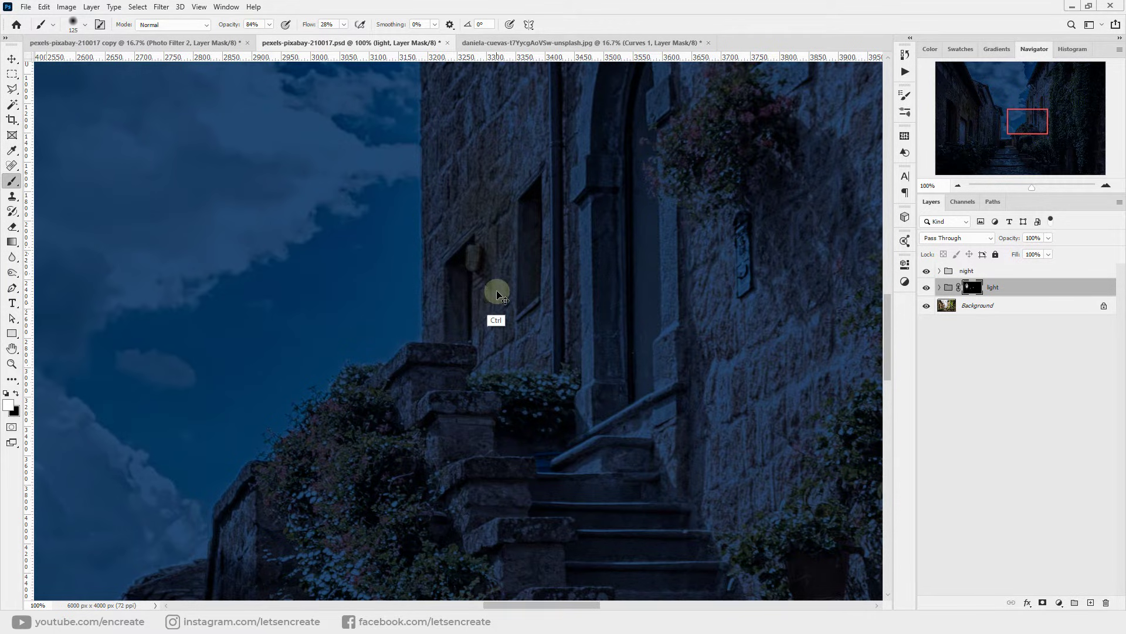
{"action": "key", "text": "ctrl+bracketright"}
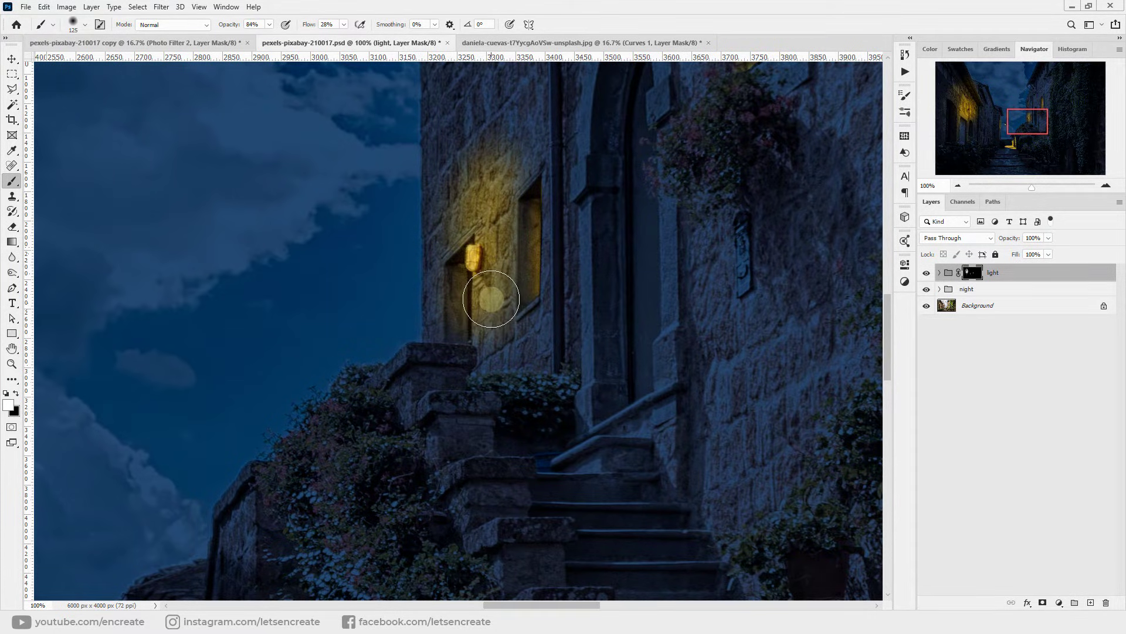
Paint warm light across the left-hand building's wall and doorway on the light group mask.
{"action": "scroll", "coordinate": [493, 303], "scroll_direction": "down", "scroll_amount": 4}
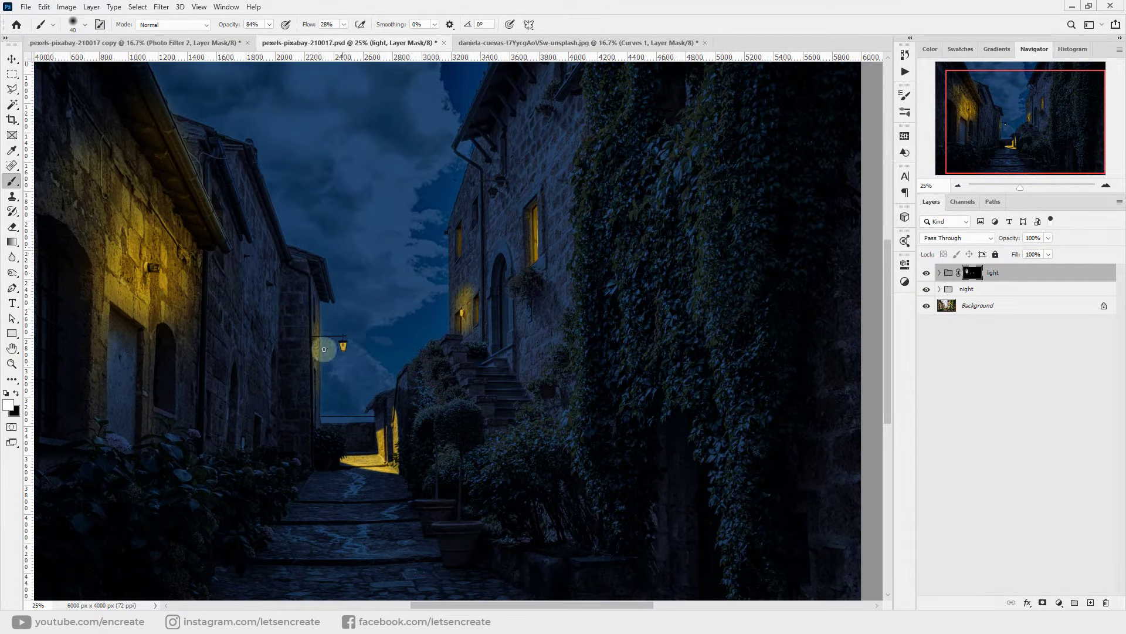
{"action": "key", "text": "bracketright"}
{"action": "key", "text": "bracketright"}
{"action": "key", "text": "bracketright"}
{"action": "key", "text": "bracketright"}
{"action": "key", "text": "bracketright"}
{"action": "key", "text": "bracketright"}
{"action": "key", "text": "bracketright"}
{"action": "key", "text": "bracketright"}
{"action": "key", "text": "bracketright"}
{"action": "key", "text": "bracketright"}
{"action": "mouse_move", "coordinate": [169, 398]}
{"action": "left_mouse_down"}
{"action": "mouse_move", "coordinate": [173, 363]}
{"action": "mouse_move", "coordinate": [159, 409]}
{"action": "mouse_move", "coordinate": [177, 417]}
{"action": "mouse_move", "coordinate": [169, 358]}
{"action": "mouse_move", "coordinate": [196, 403]}
{"action": "left_mouse_up"}
{"action": "key", "text": "bracketleft"}
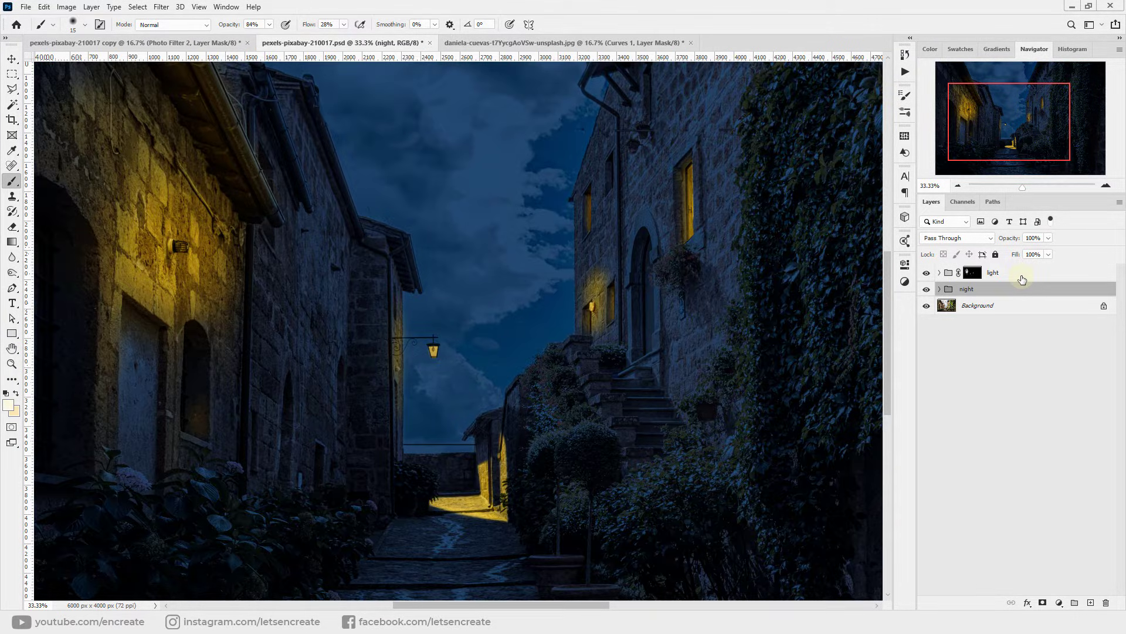
{"action": "left_click", "coordinate": [1022, 278]}
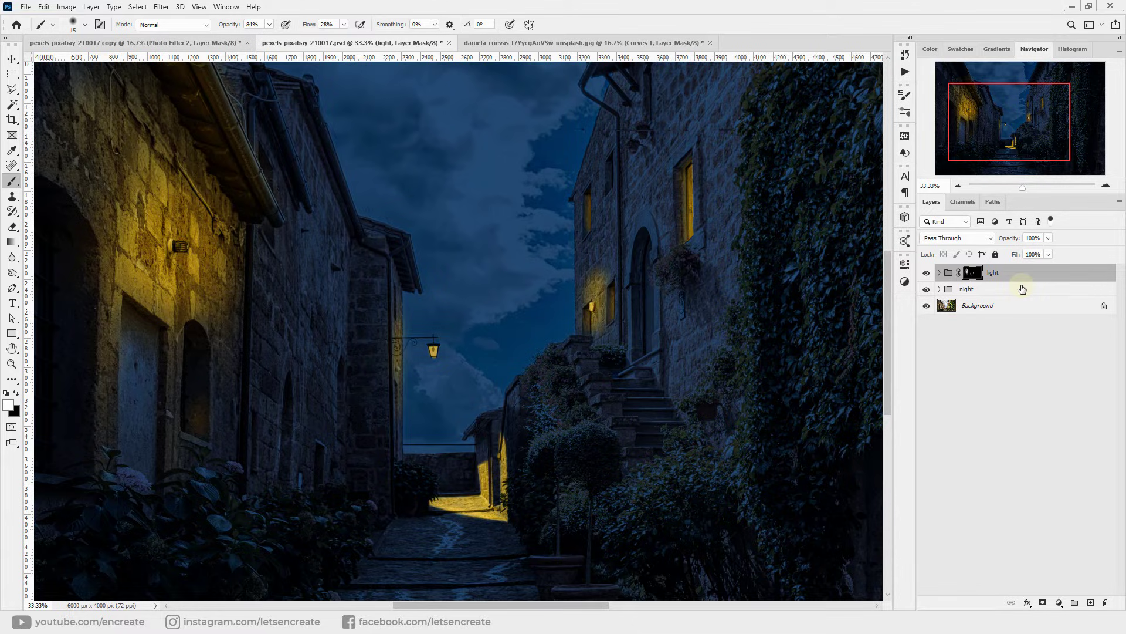
Add a new Hard Light layer and set the foreground colour to warm white #fffaeb.
{"action": "left_click", "coordinate": [1091, 602]}
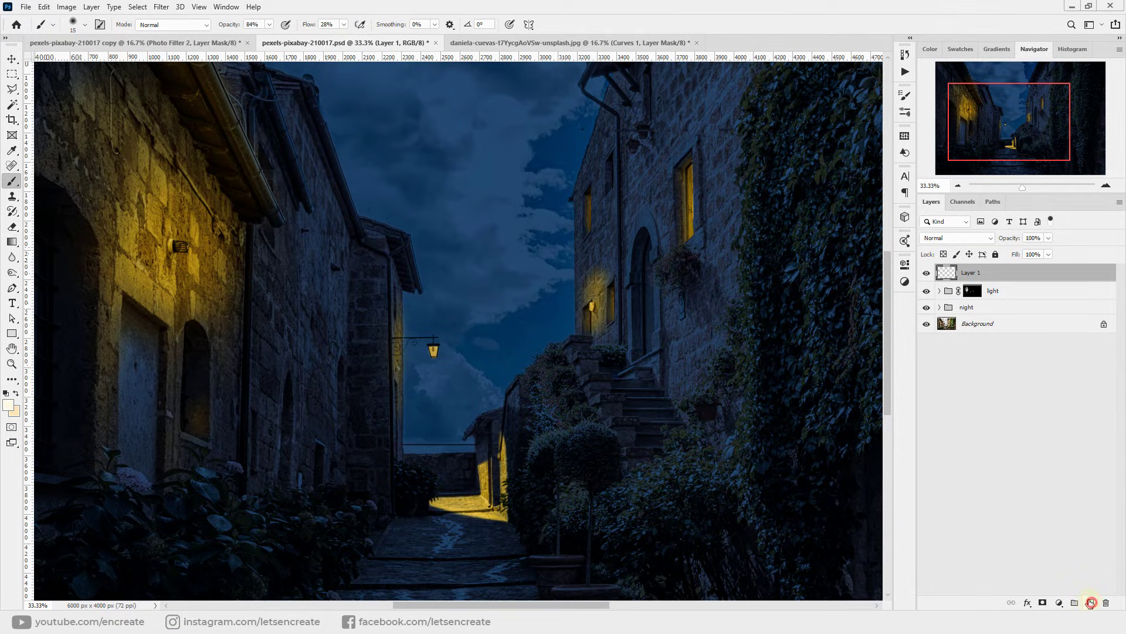
{"action": "left_click", "coordinate": [941, 237]}
{"action": "left_click", "coordinate": [938, 399]}
{"action": "left_click", "coordinate": [9, 406]}
{"action": "left_click_drag", "start_coordinate": [643, 256], "coordinate": [641, 127]}
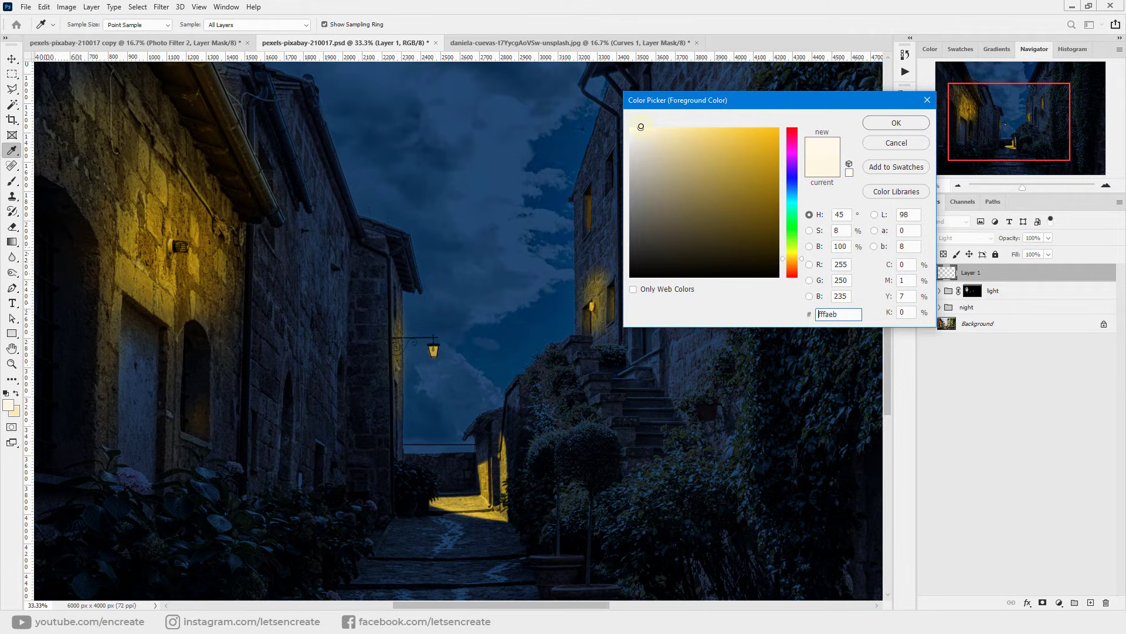
{"action": "left_click", "coordinate": [891, 123]}
Zoom in and brush several bright dabs onto the left wall lamp.
{"action": "key", "text": "z"}
{"action": "left_click_drag", "start_coordinate": [337, 305], "coordinate": [349, 305]}
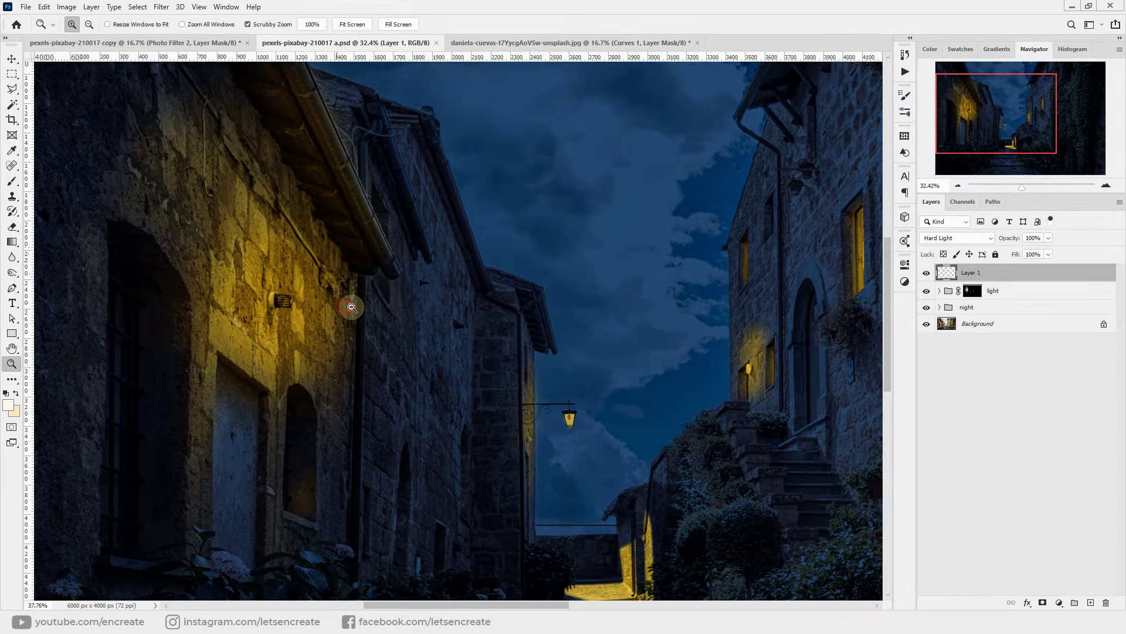
{"action": "left_click", "coordinate": [11, 182]}
{"action": "left_click", "coordinate": [281, 301]}
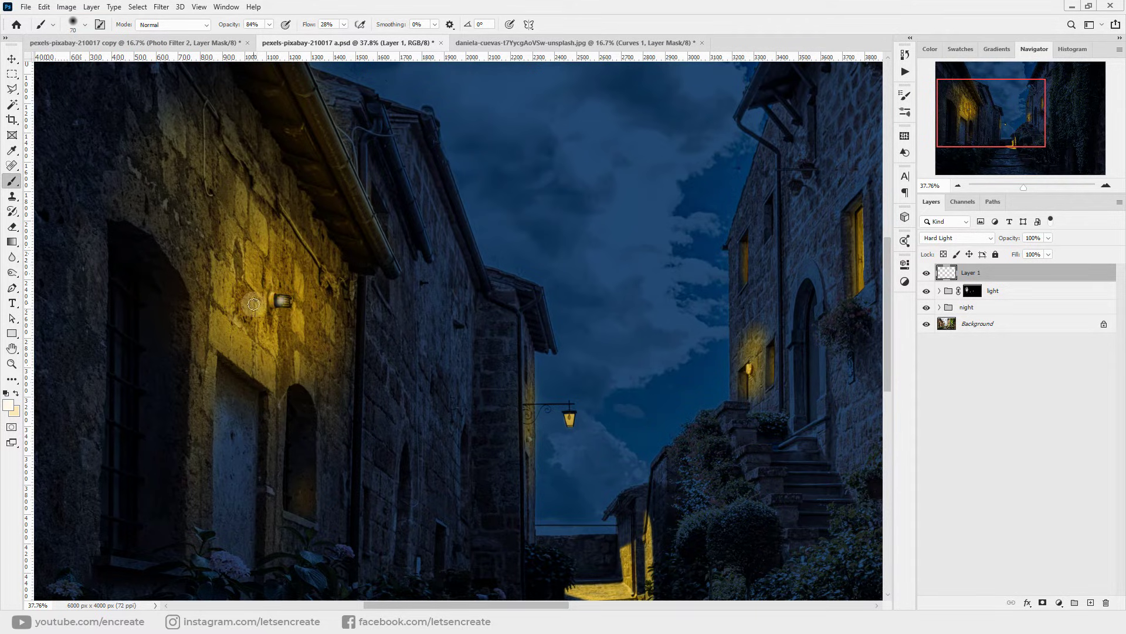
{"action": "left_click", "coordinate": [281, 300]}
{"action": "left_click", "coordinate": [281, 300]}
Add glowing hotspots to the street lantern and right-hand wall lamp, then fit the image on screen.
{"action": "key", "text": "["}
{"action": "key", "text": "["}
{"action": "key", "text": "["}
{"action": "key", "text": "["}
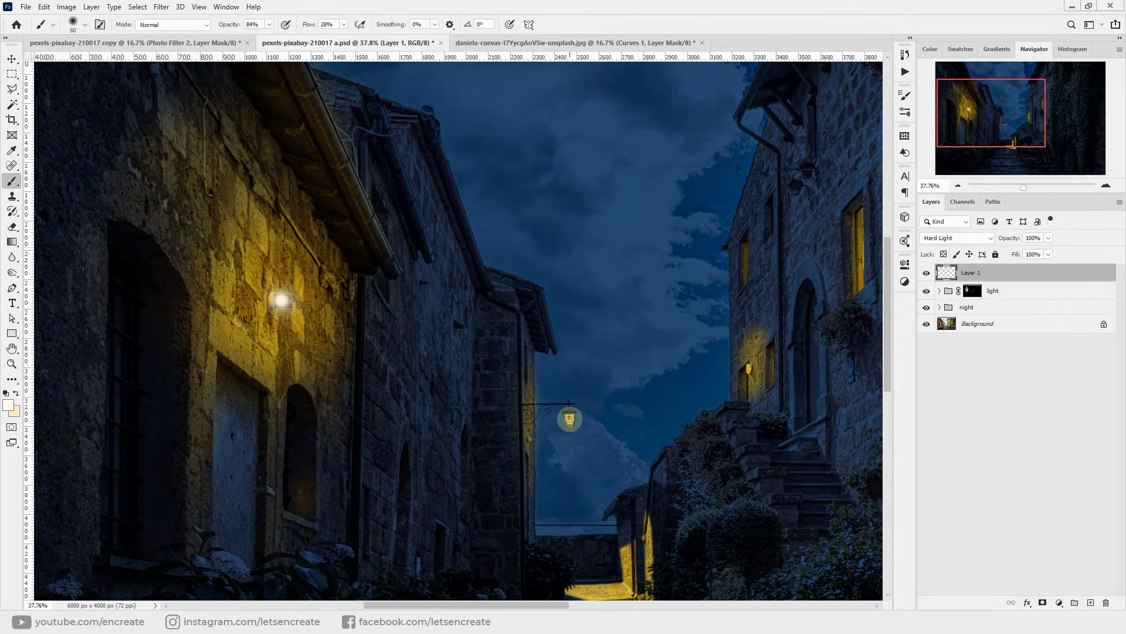
{"action": "left_click", "coordinate": [569, 418]}
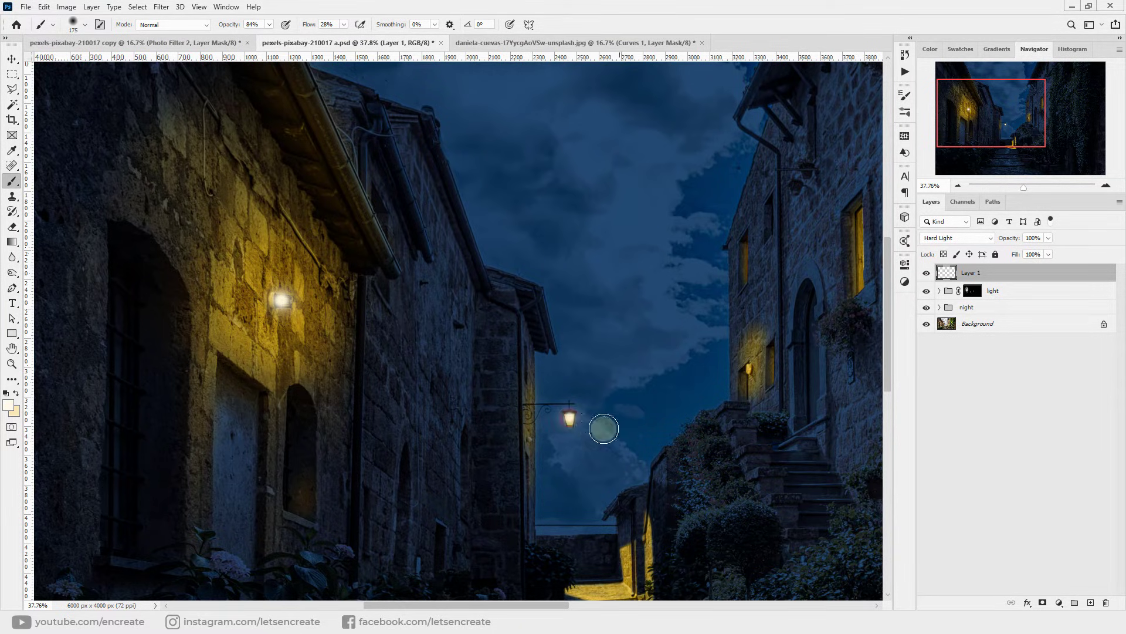
{"action": "key", "text": "bracketright"}
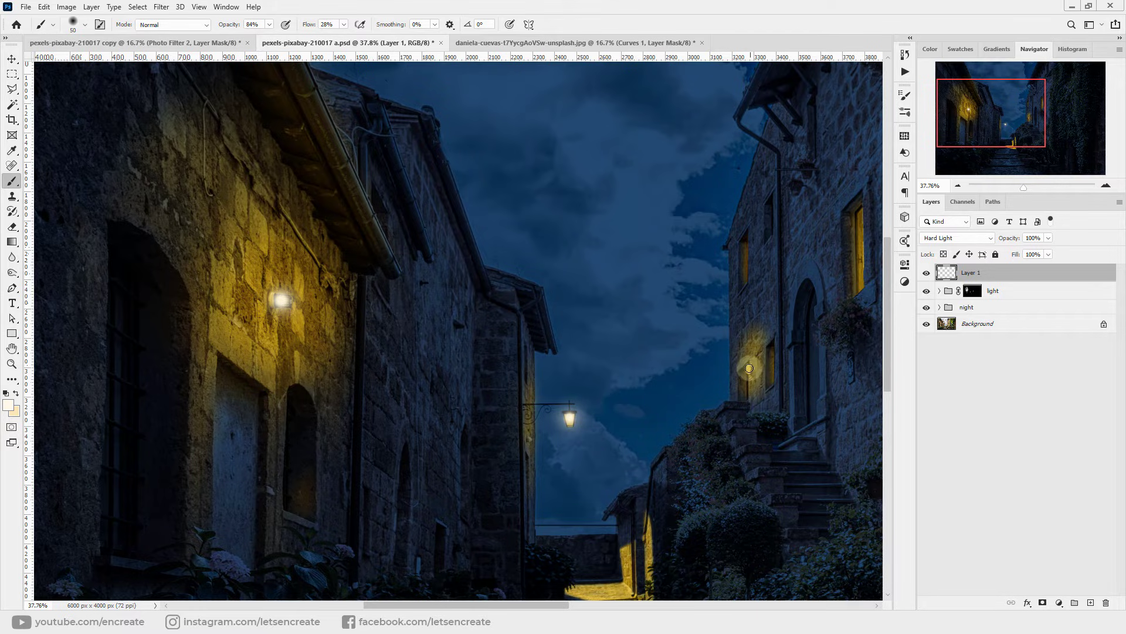
{"action": "left_click", "coordinate": [750, 367]}
{"action": "key", "text": "bracketright"}
{"action": "key", "text": "bracketright"}
{"action": "key", "text": "bracketright"}
{"action": "key", "text": "bracketright"}
{"action": "key", "text": "bracketright"}
{"action": "key", "text": "bracketright"}
{"action": "key", "text": "bracketright"}
{"action": "key", "text": "bracketright"}
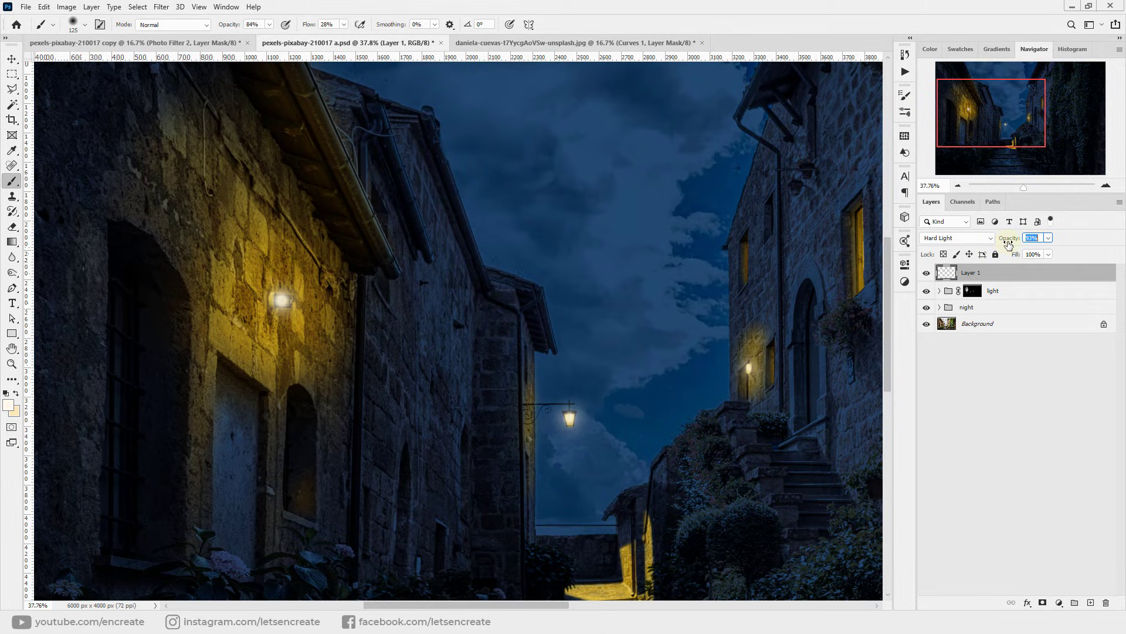
{"action": "key", "text": "ctrl+0"}
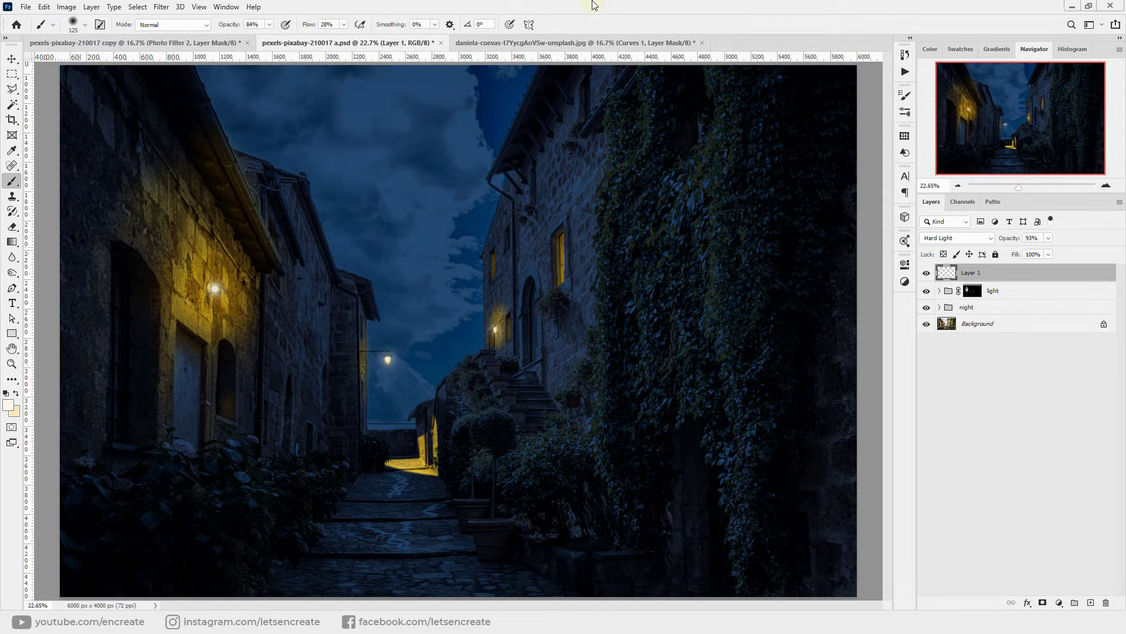
{"action": "left_click", "coordinate": [939, 307]}
{"action": "left_click", "coordinate": [962, 331]}
{"action": "double_click", "coordinate": [956, 325]}
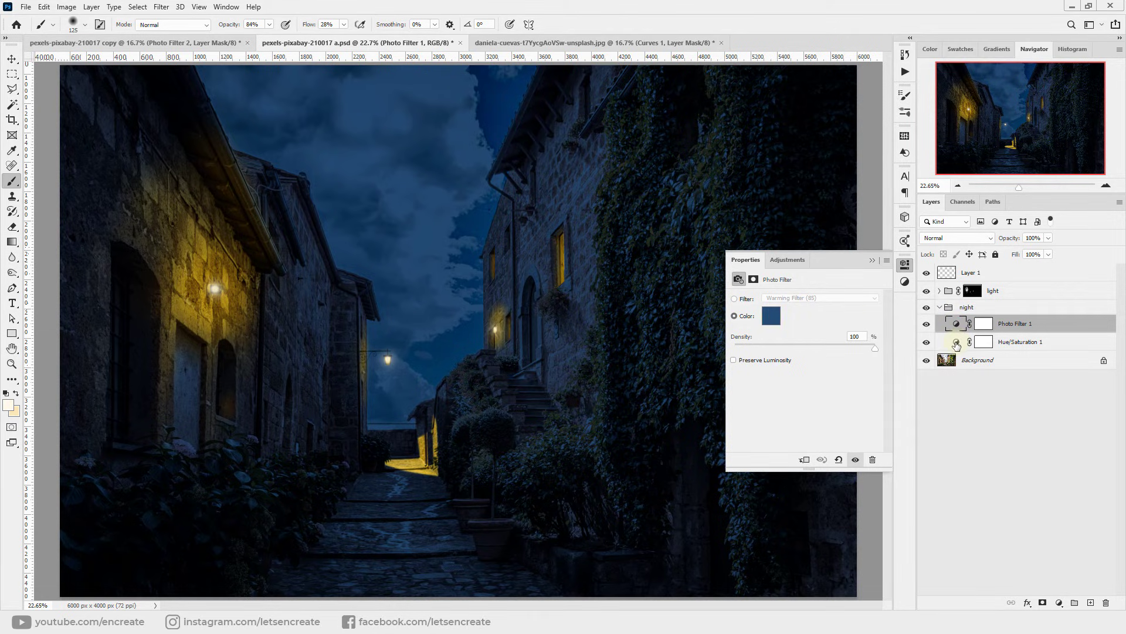
{"action": "left_click", "coordinate": [956, 344]}
{"action": "left_click", "coordinate": [806, 323]}
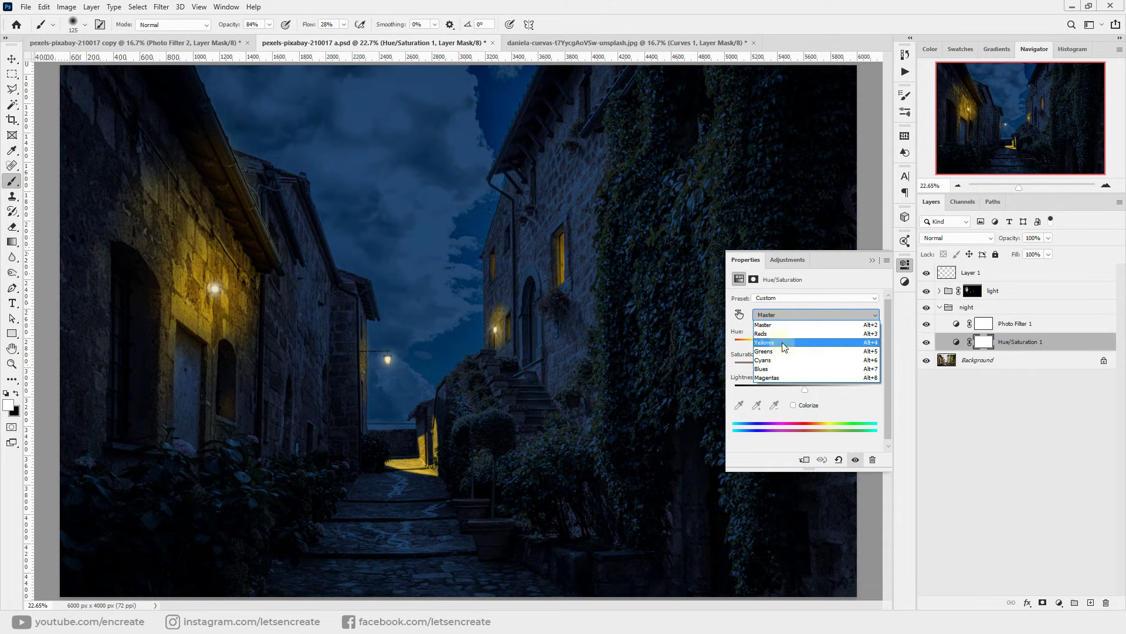
{"action": "left_click", "coordinate": [1032, 384]}
{"action": "left_click", "coordinate": [1032, 386]}
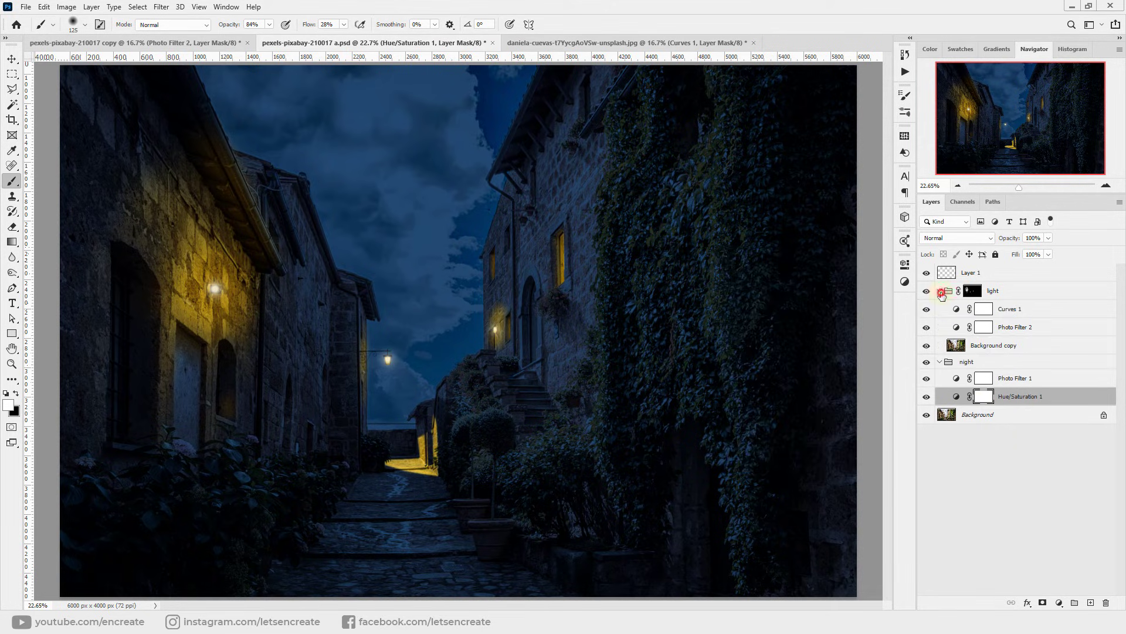
{"action": "left_click", "coordinate": [940, 291]}
{"action": "double_click", "coordinate": [956, 327]}
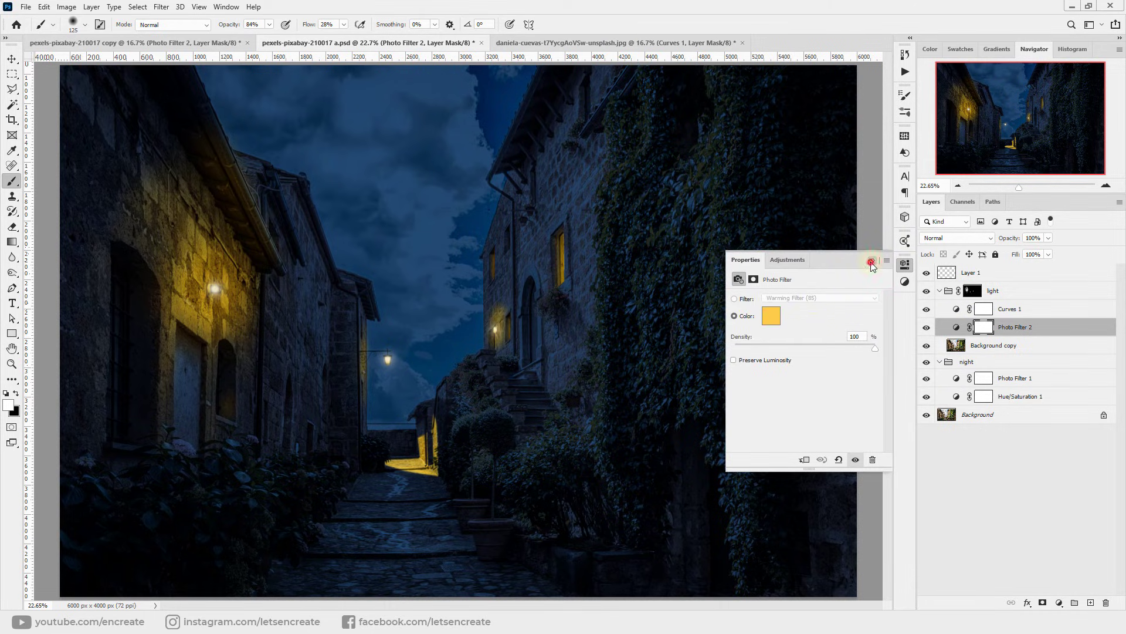
{"action": "left_click", "coordinate": [871, 262]}
{"action": "left_click", "coordinate": [957, 310]}
{"action": "double_click", "coordinate": [959, 311]}
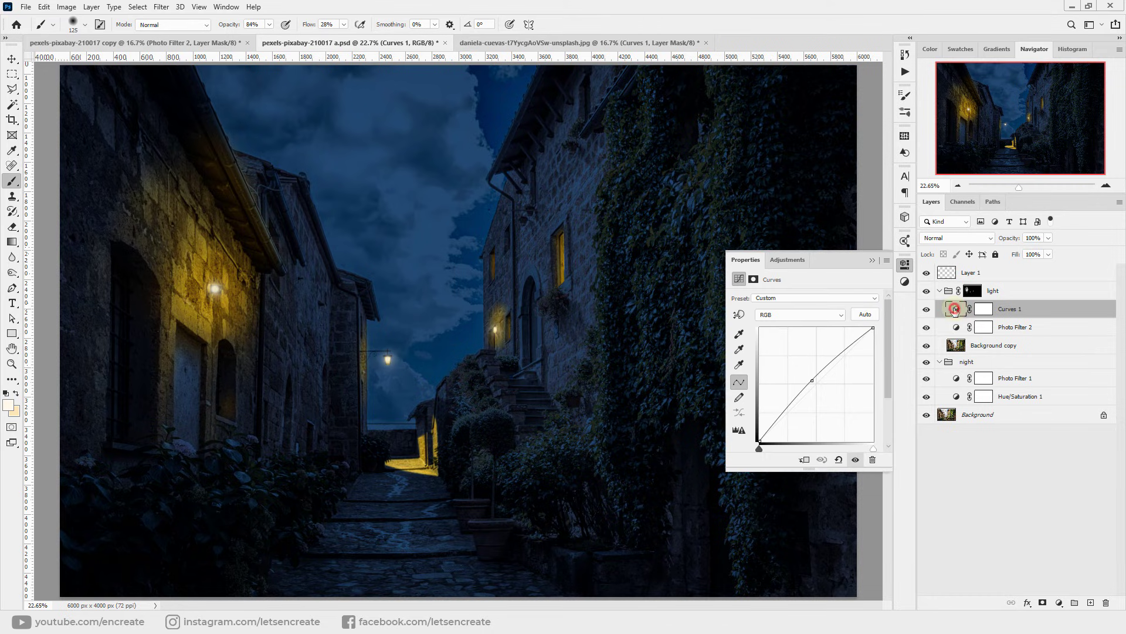
{"action": "left_click", "coordinate": [873, 263]}
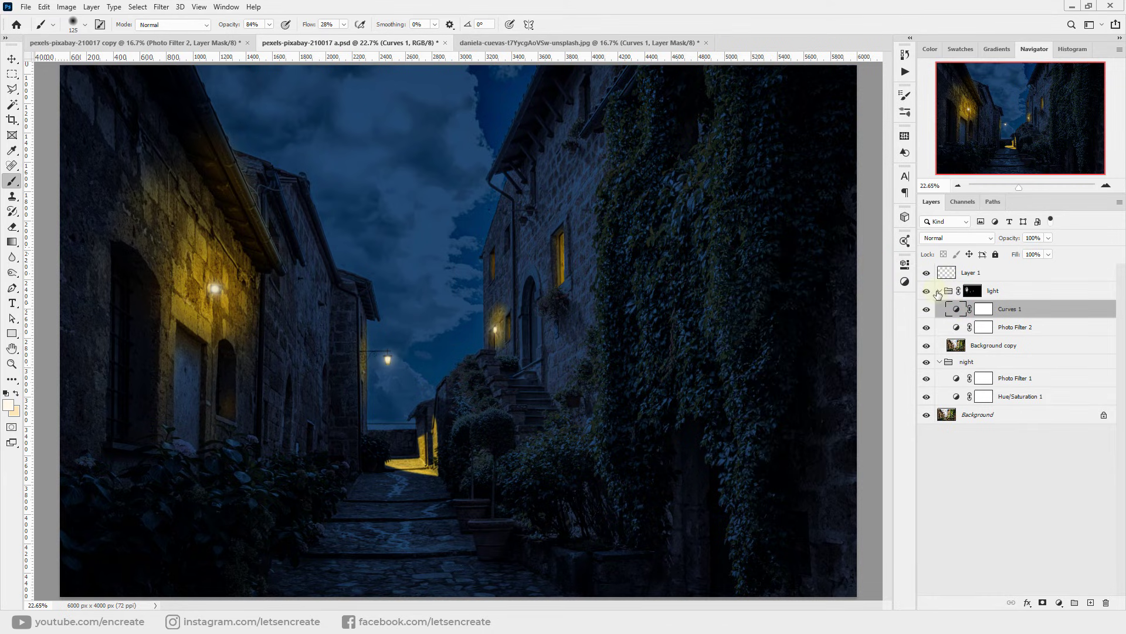
{"action": "left_click", "coordinate": [938, 291]}
{"action": "left_click", "coordinate": [971, 291]}
{"action": "left_click", "coordinate": [940, 292]}
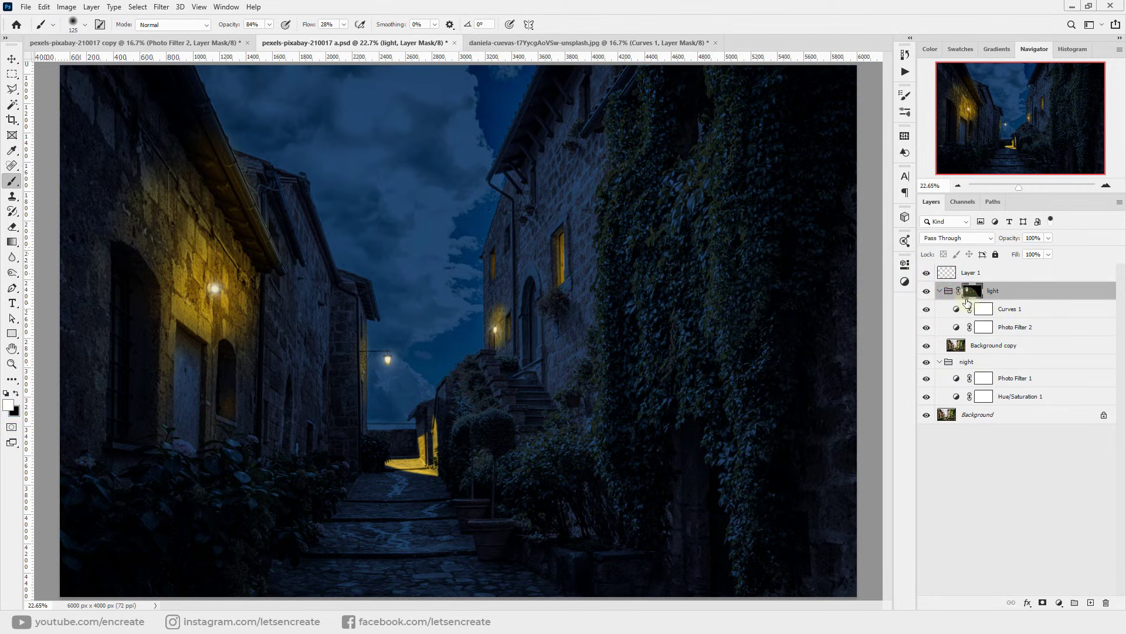
{"action": "left_click", "coordinate": [940, 292]}
{"action": "left_click", "coordinate": [939, 307]}
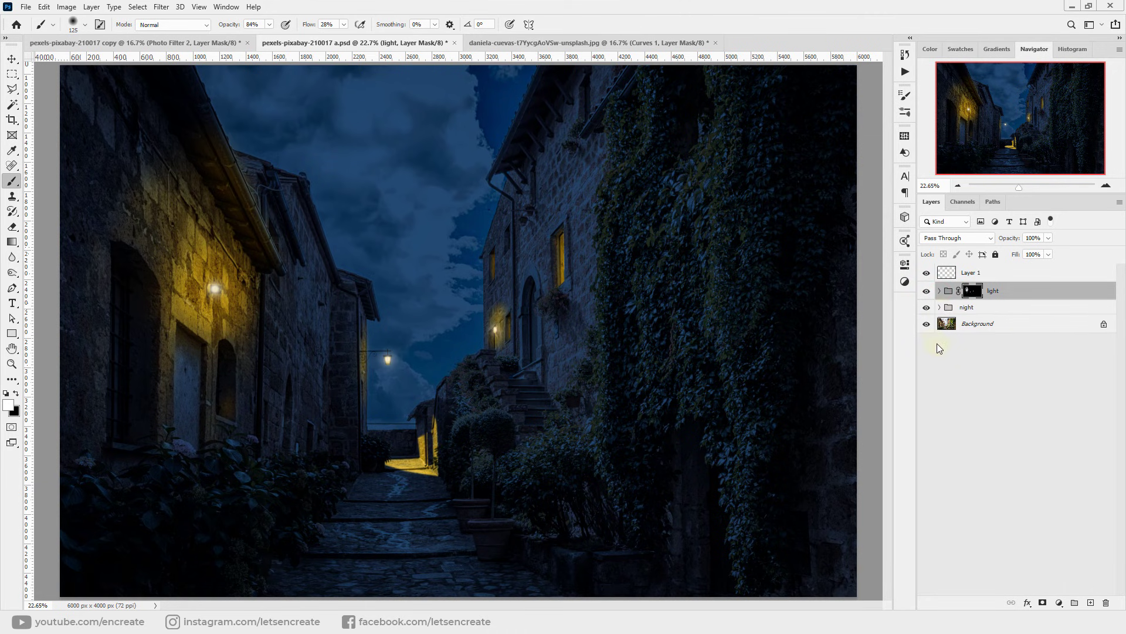
{"action": "left_click", "coordinate": [926, 325], "text": "alt"}
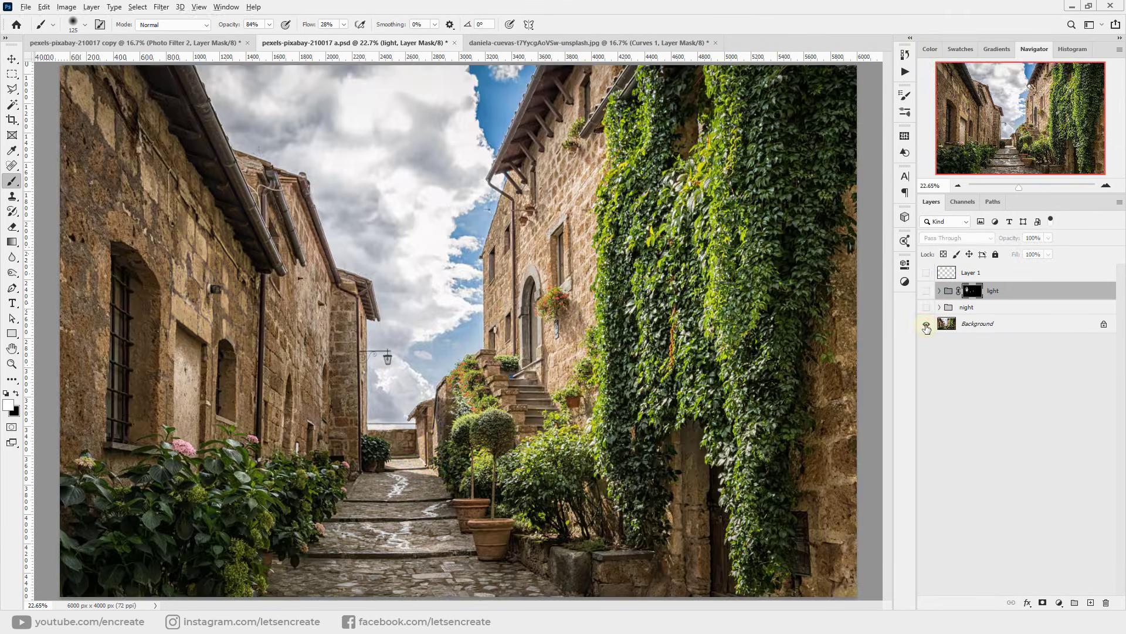
{"action": "left_click", "coordinate": [926, 324], "text": "alt"}
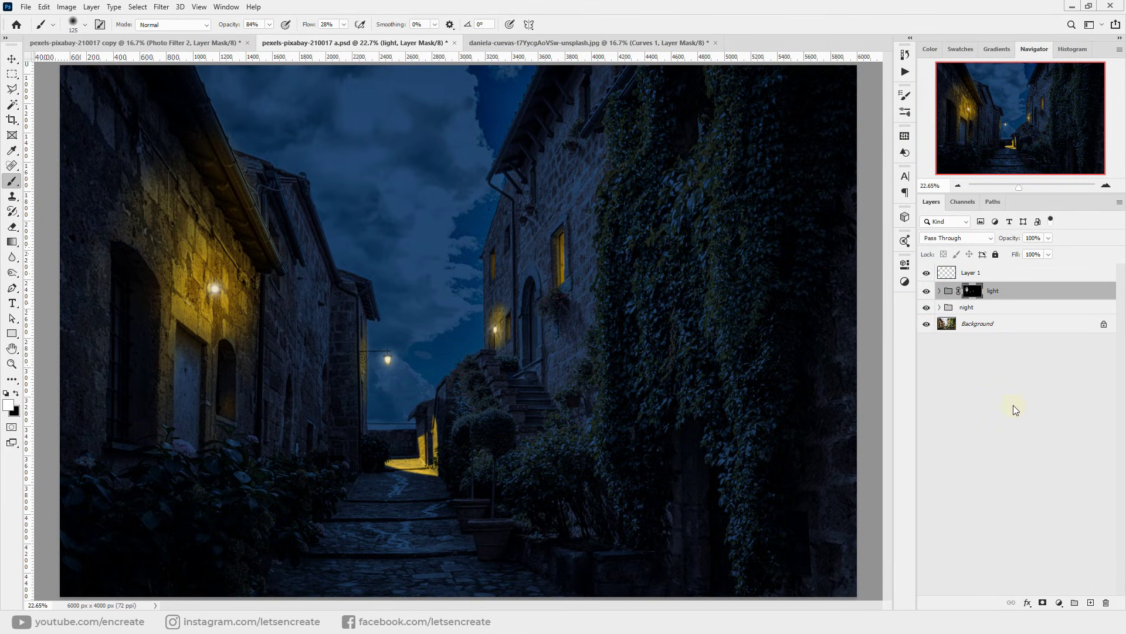